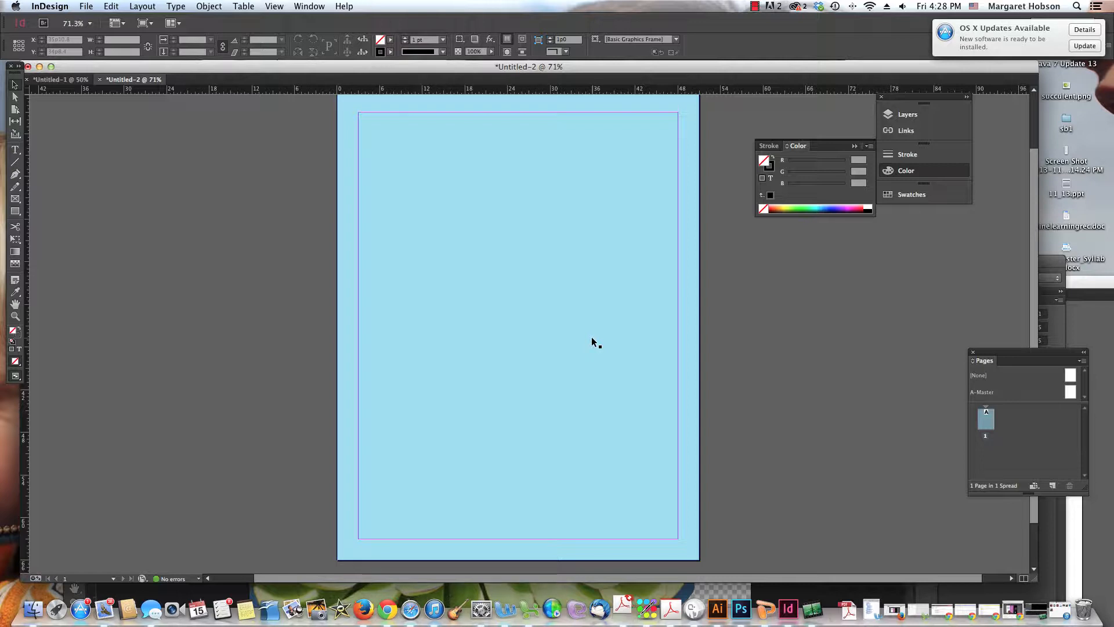
Delete the blue rectangle covering the page, and undock the Layers panel so it floats beside the page.
left_click(590, 341)
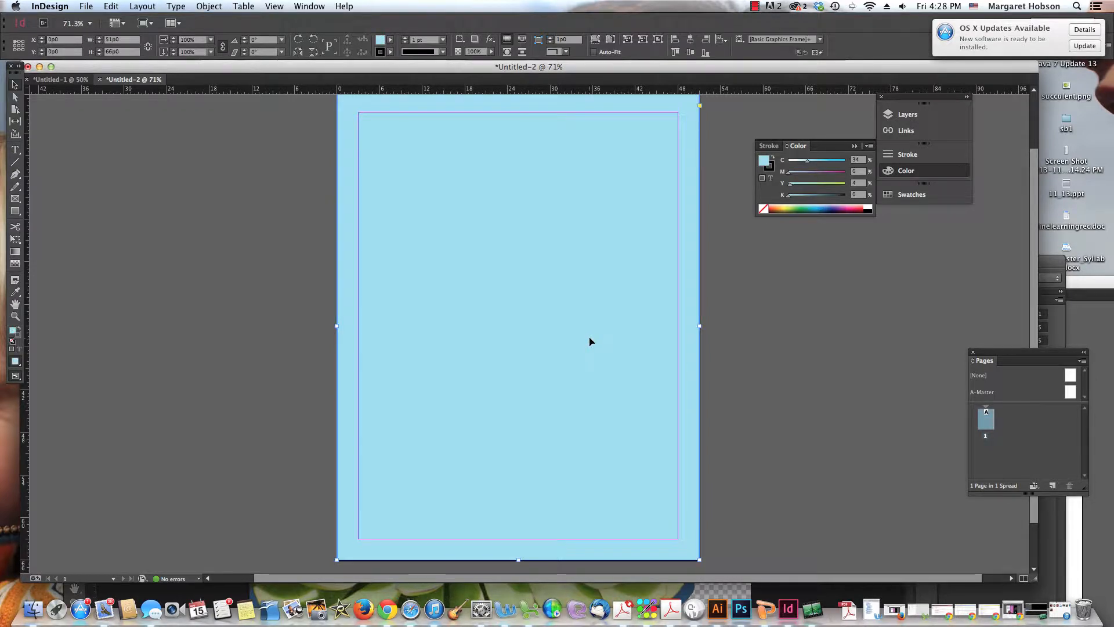
key("Delete")
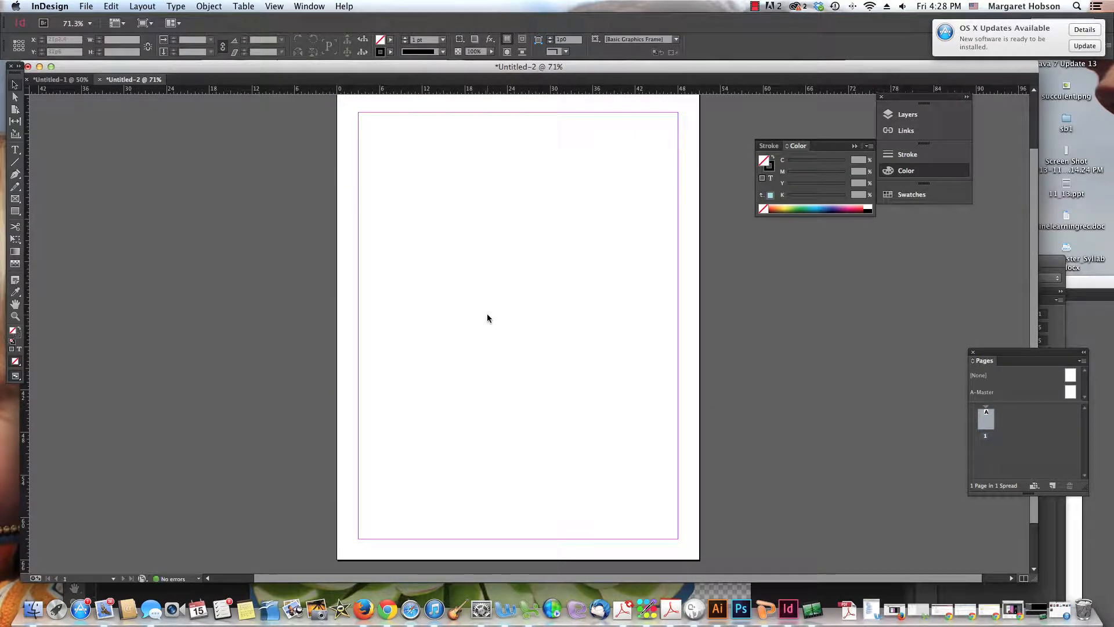
key("h")
left_click_drag(425, 286, 400, 295)
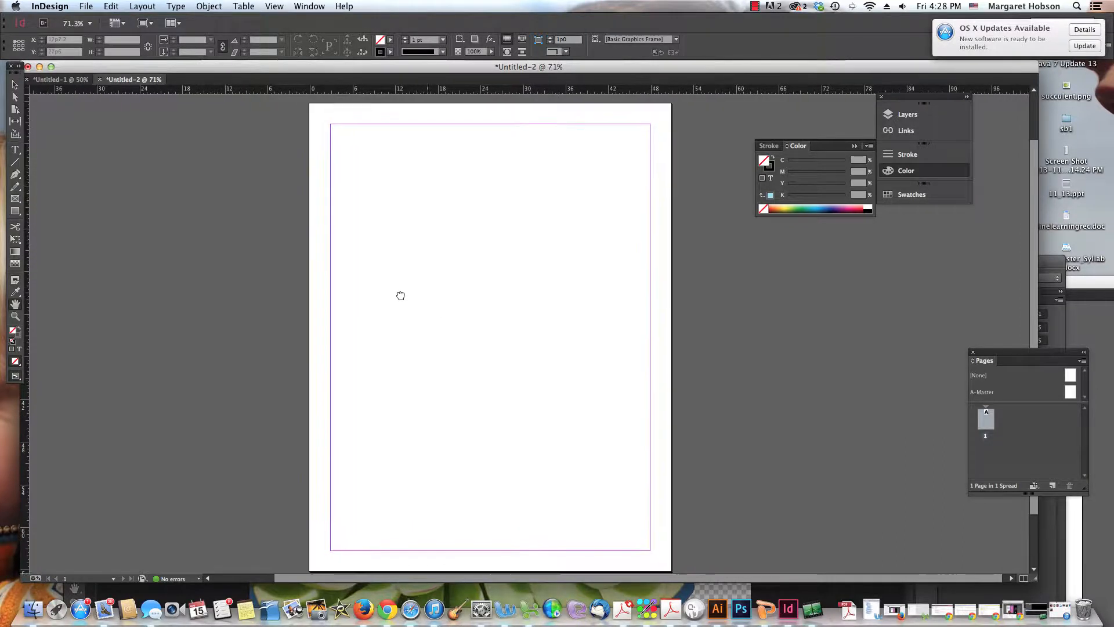
key("super+minus")
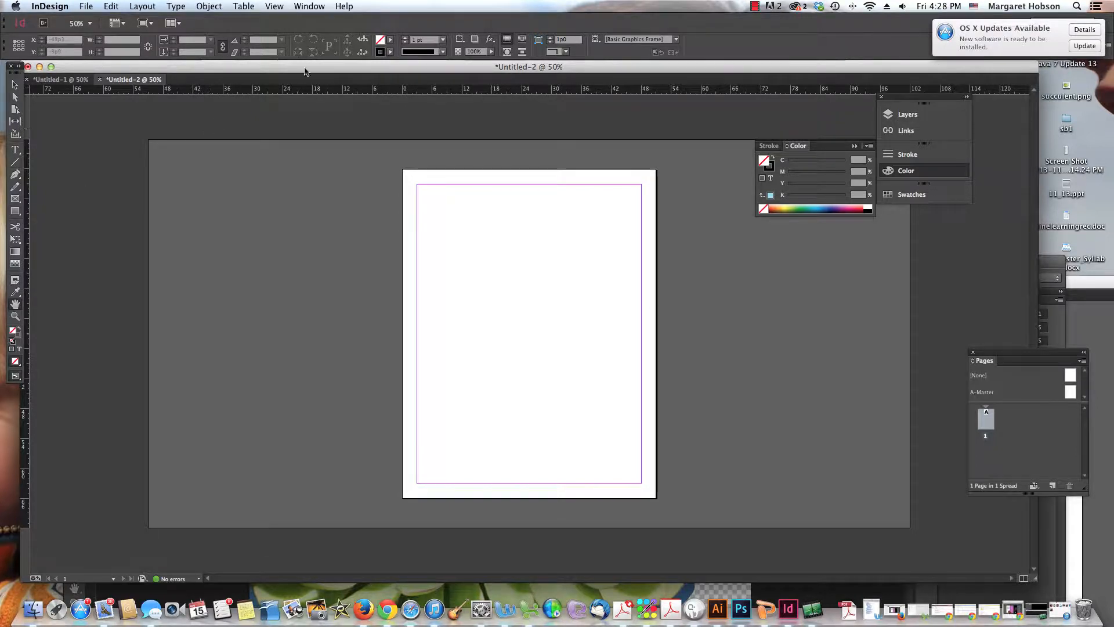
left_click(900, 116)
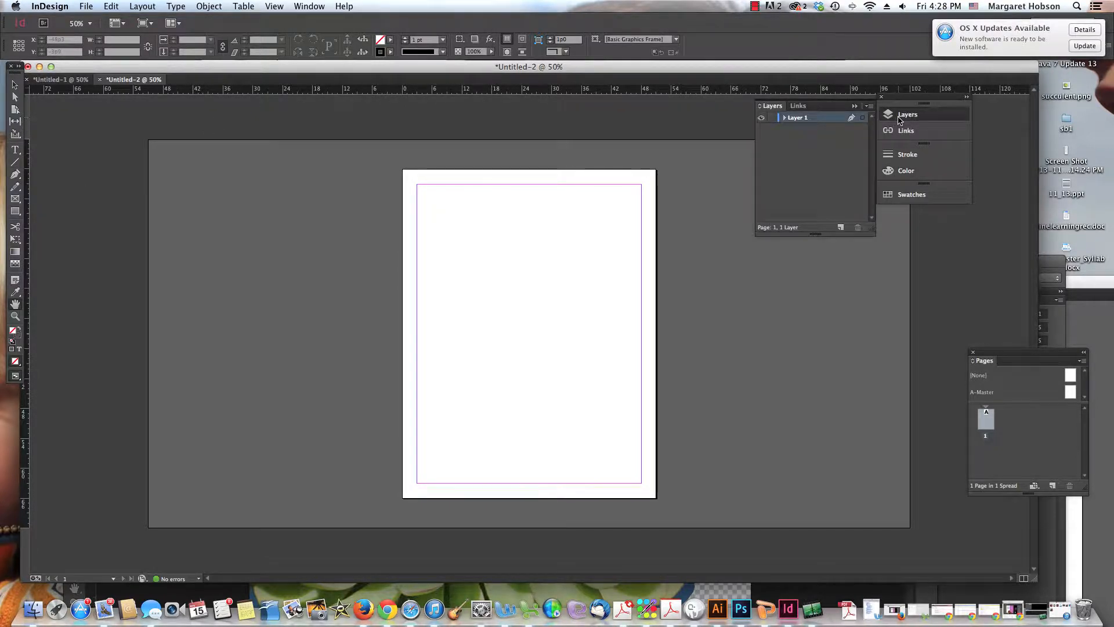
left_click_drag(778, 106, 797, 328)
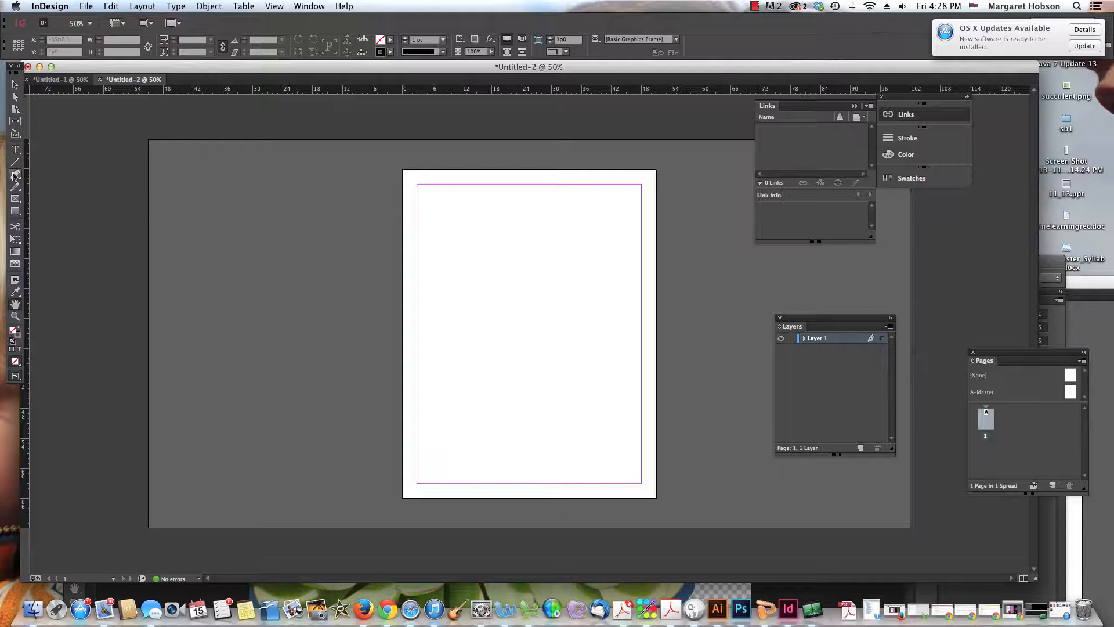
Draw a 51p0 by 66p0 rectangle covering the whole page and fill it with light blue, RGB 162, 220, 239.
left_click(15, 212)
left_click(13, 211)
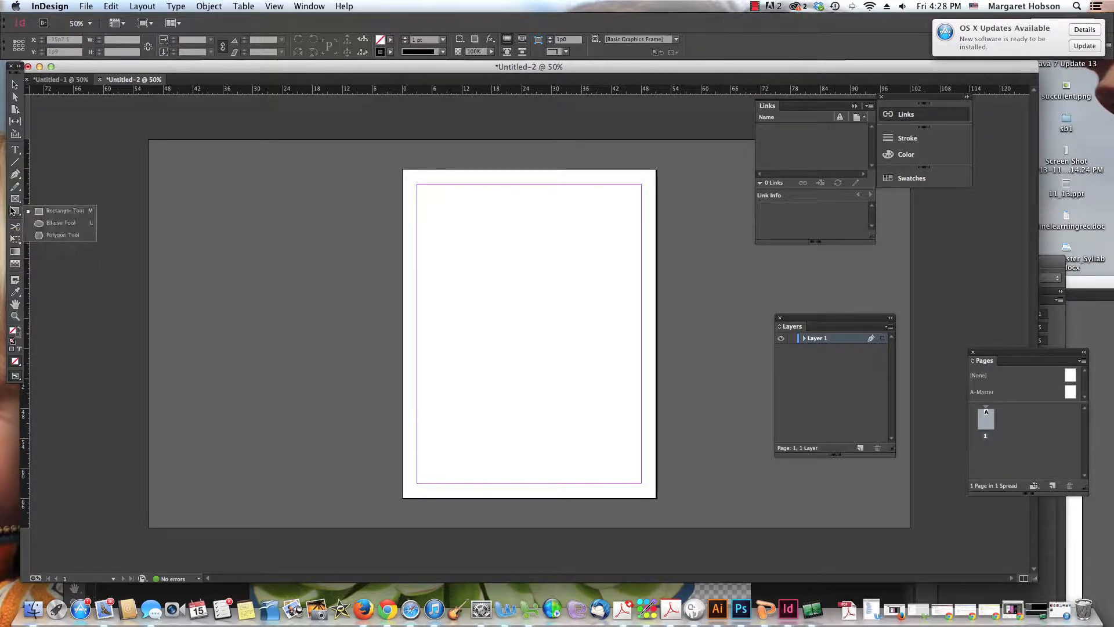
left_click(61, 210)
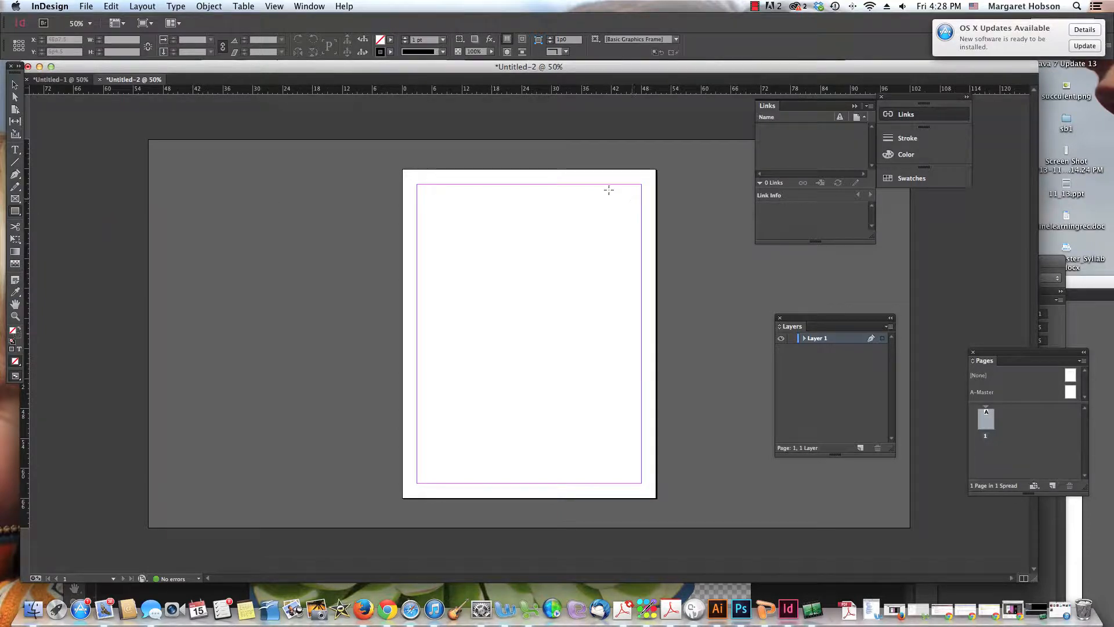
mouse_move(403, 169)
left_mouse_down()
mouse_move(557, 406)
mouse_move(667, 489)
mouse_move(656, 498)
left_mouse_up()
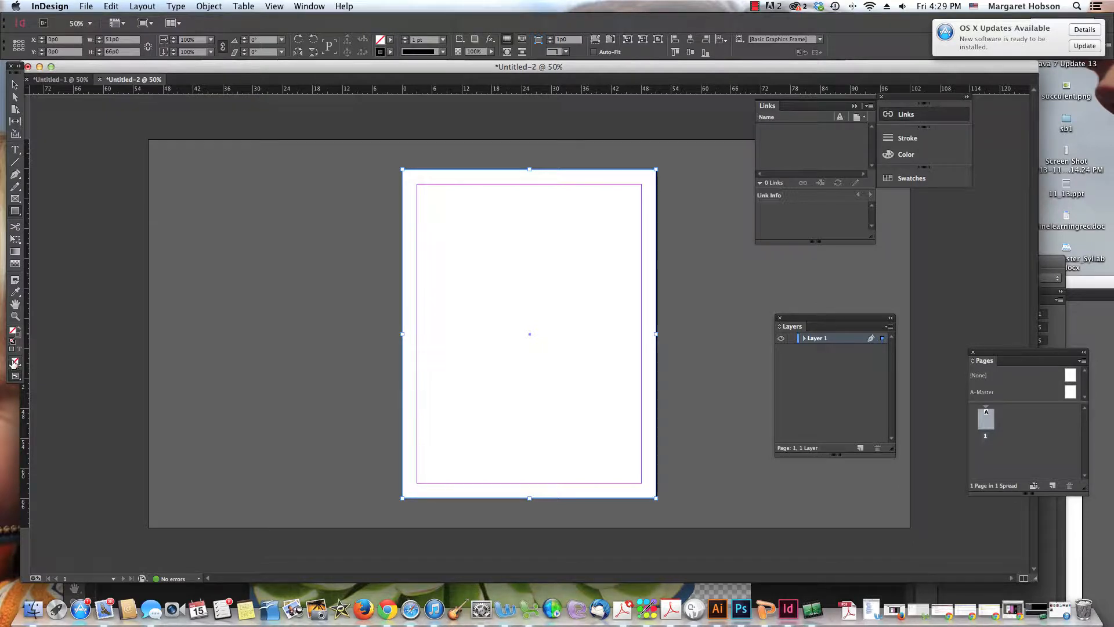
double_click(13, 329)
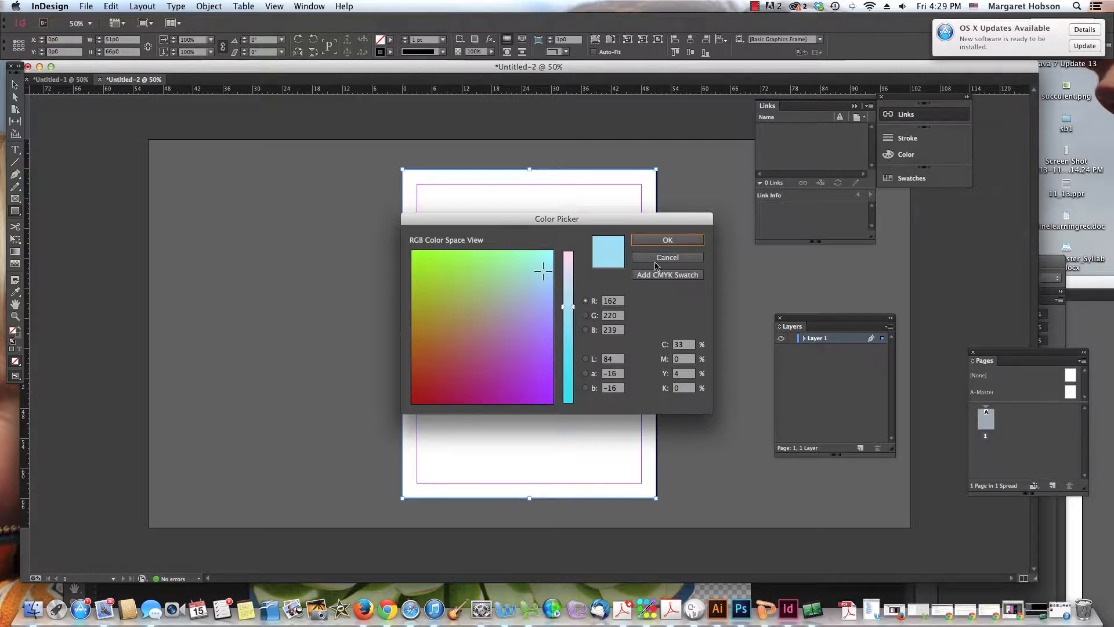
left_click(657, 240)
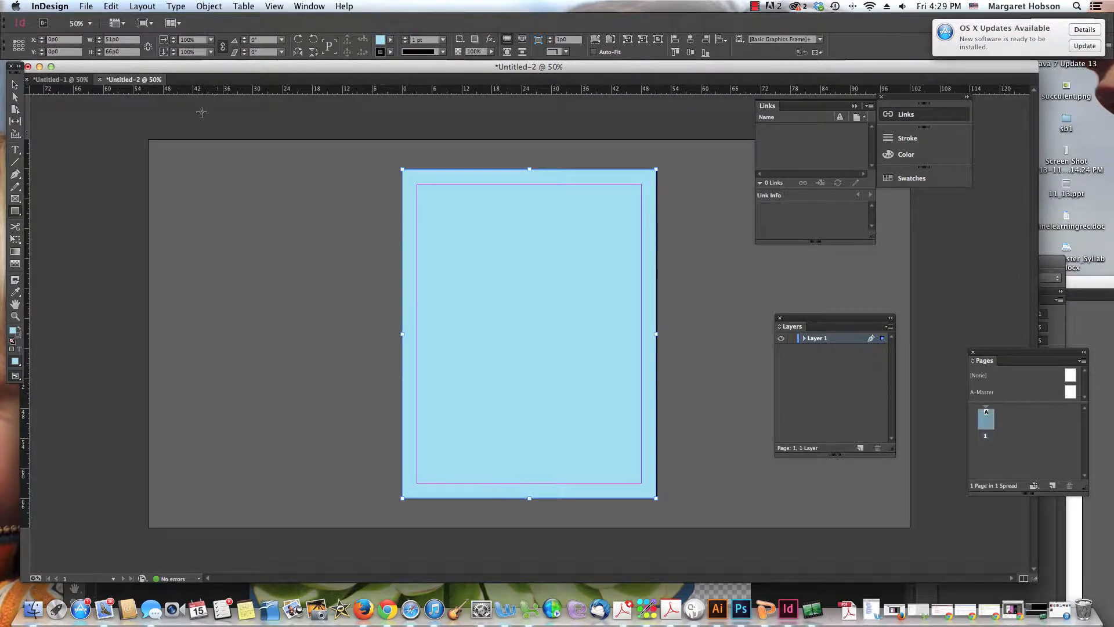
Expand Layer 1 and lock the background rectangle in it.
left_click(15, 84)
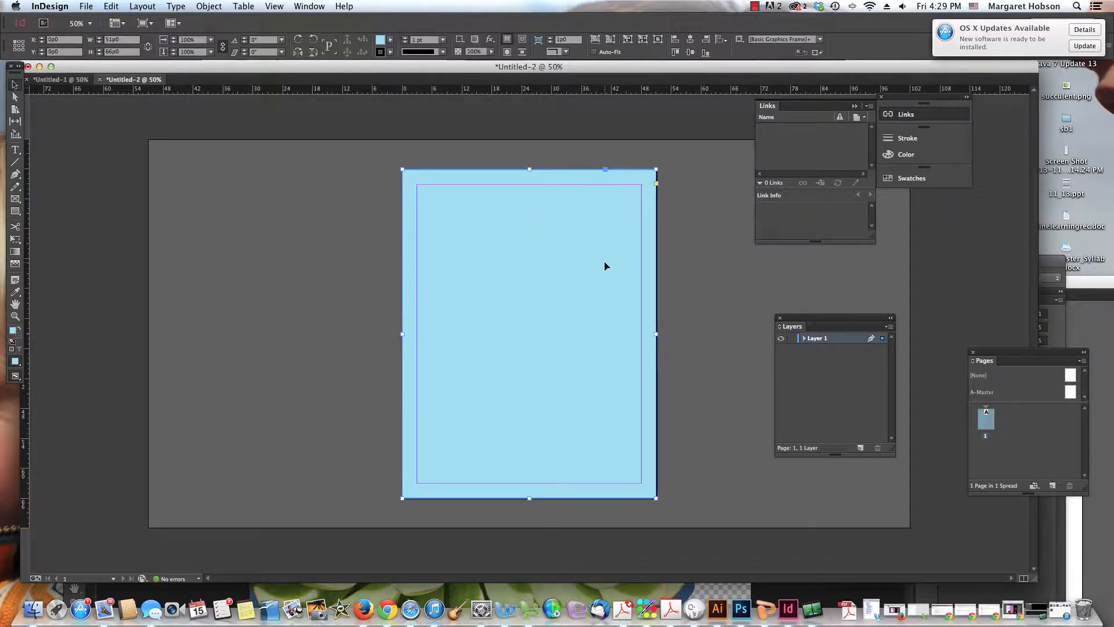
left_click(805, 339)
left_click(793, 350)
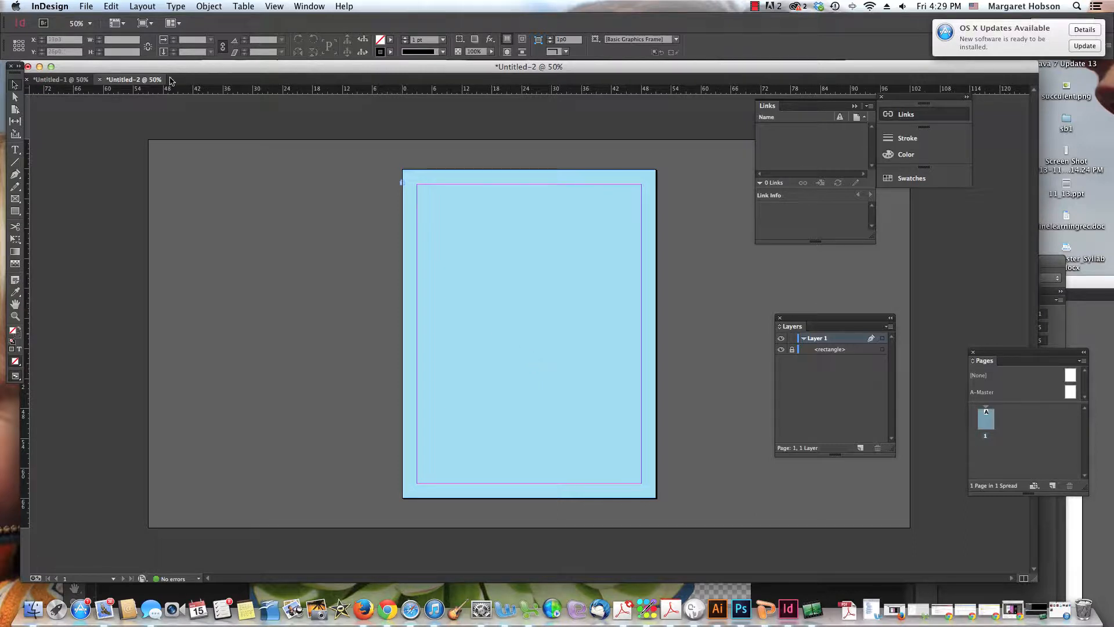
Create a text frame about 45 by 9 picas across the page's upper margin, with the font set to Herculanum, 48 pt.
left_click(15, 151)
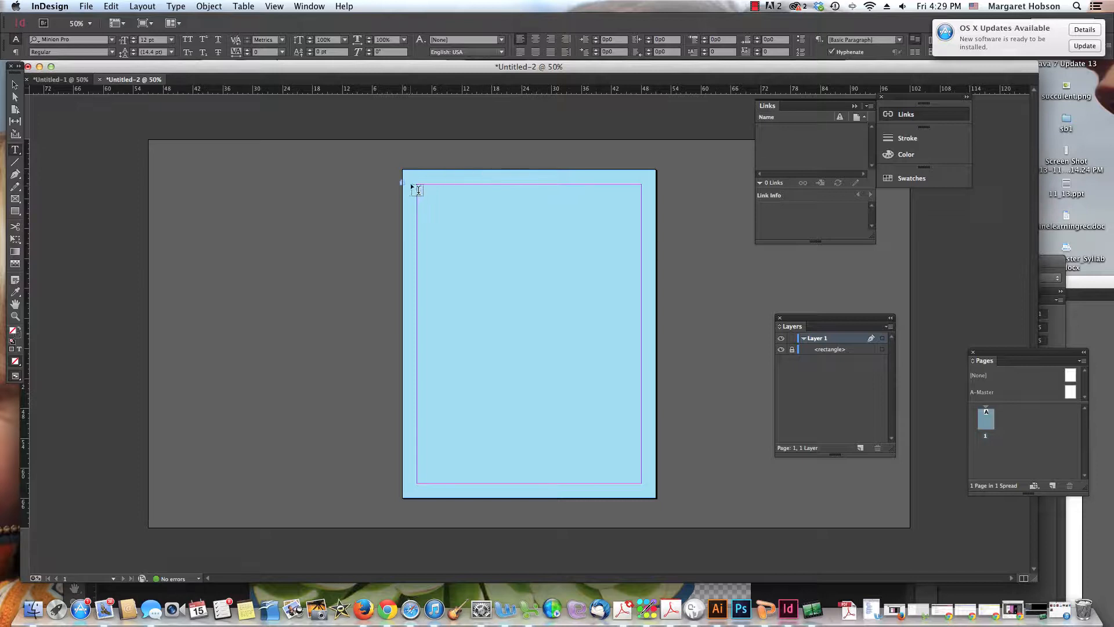
left_click_drag(415, 179, 637, 222)
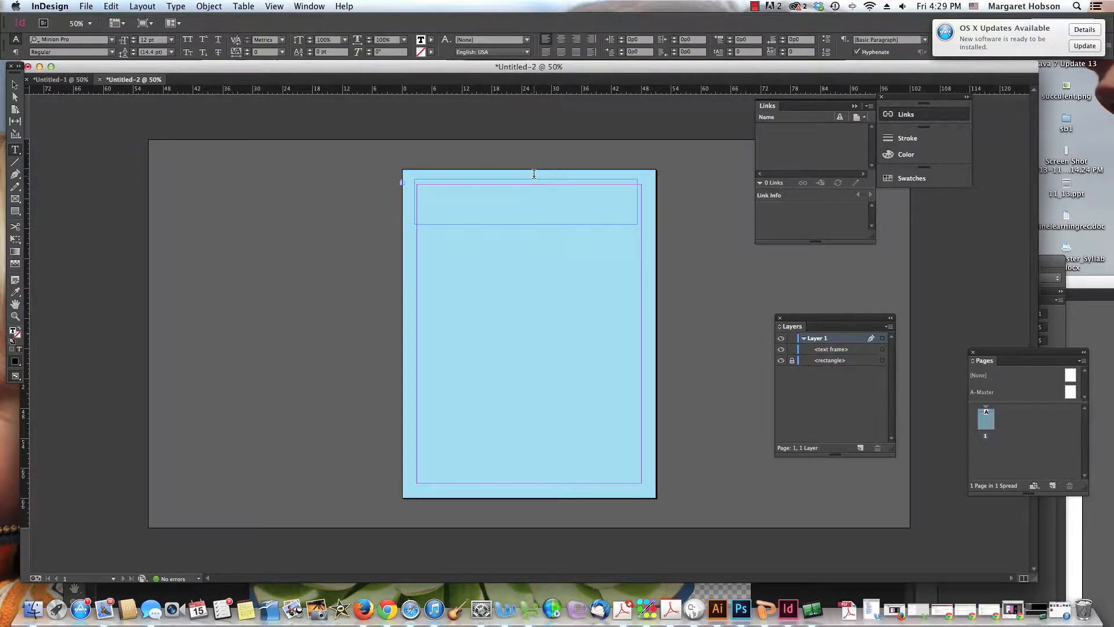
left_click(172, 40)
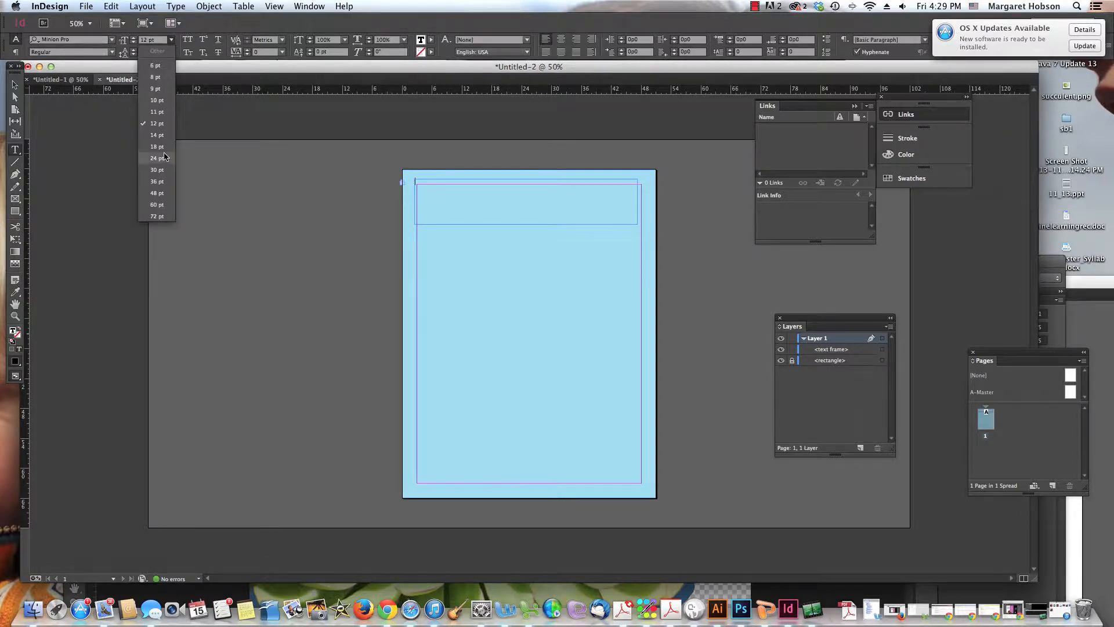
left_click(158, 194)
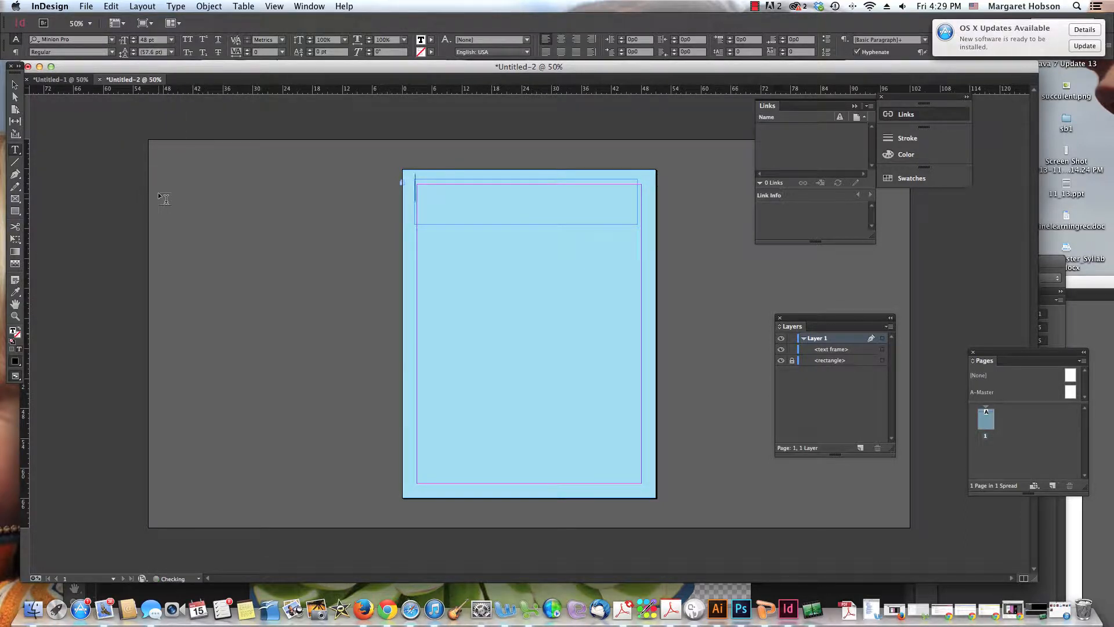
left_click(108, 40)
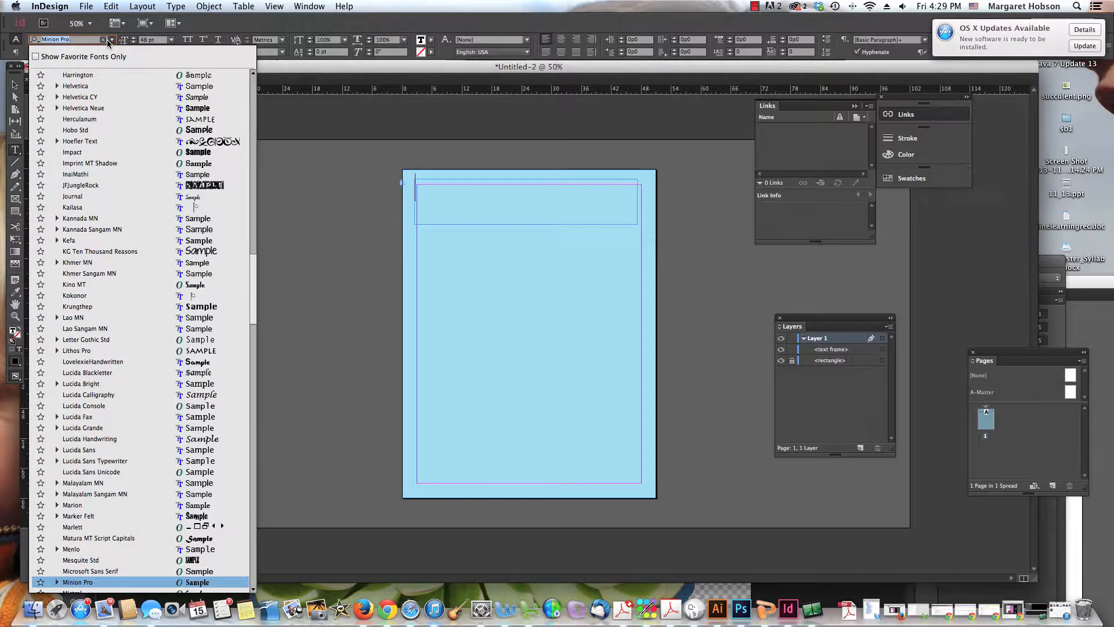
left_click(120, 118)
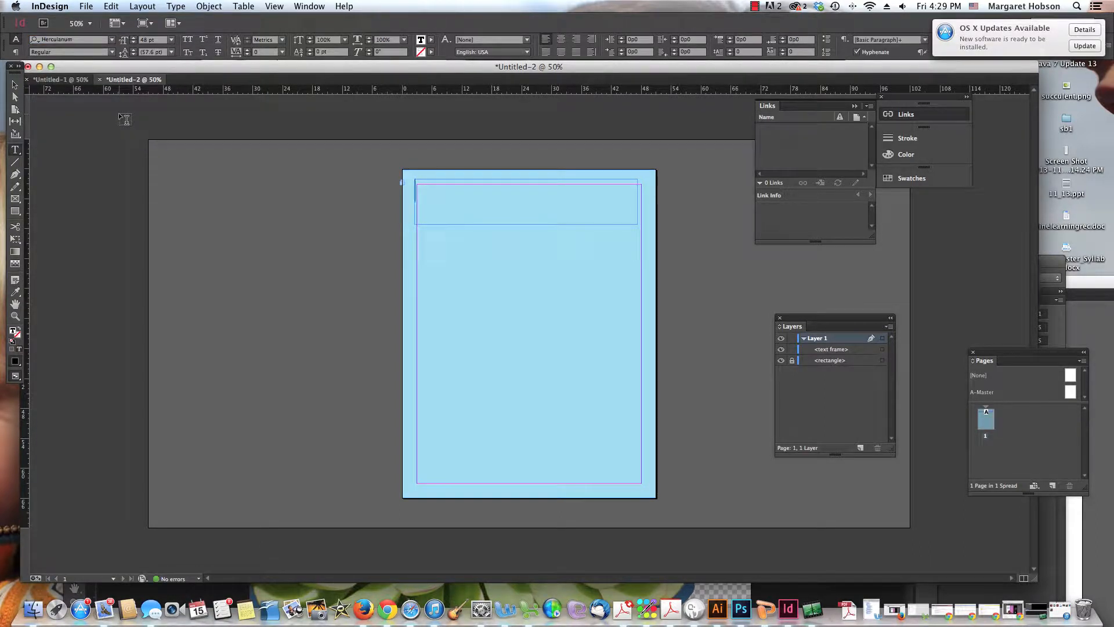
Enter "Succulent Plants" in the text frame, with "San Francisco" on a second line.
type("Succulent P")
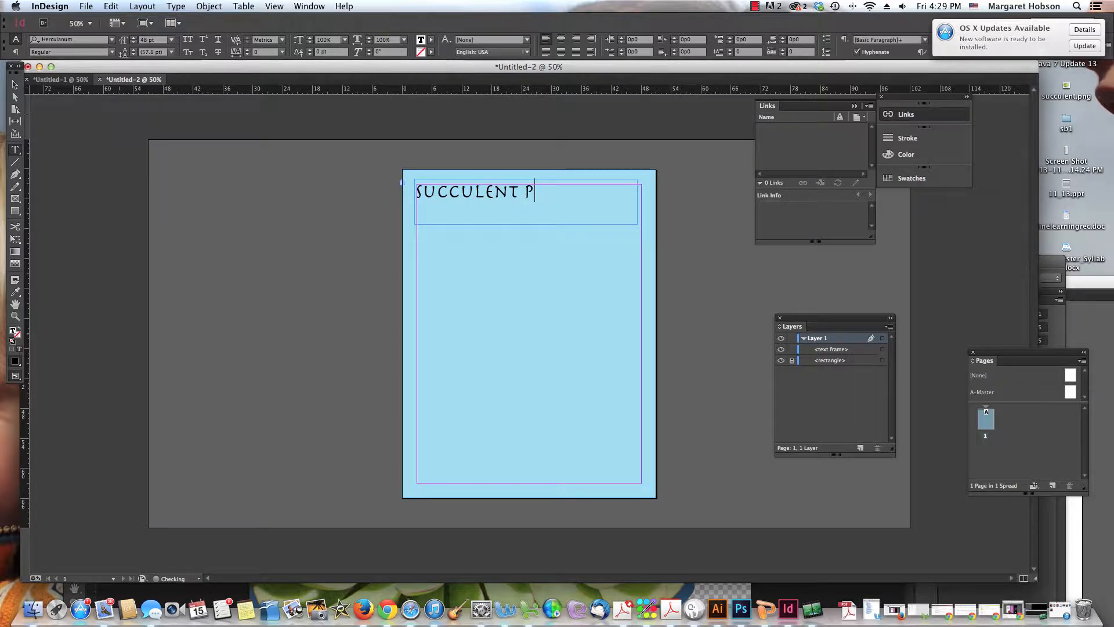
type("lants")
key("Return")
type("San Fra")
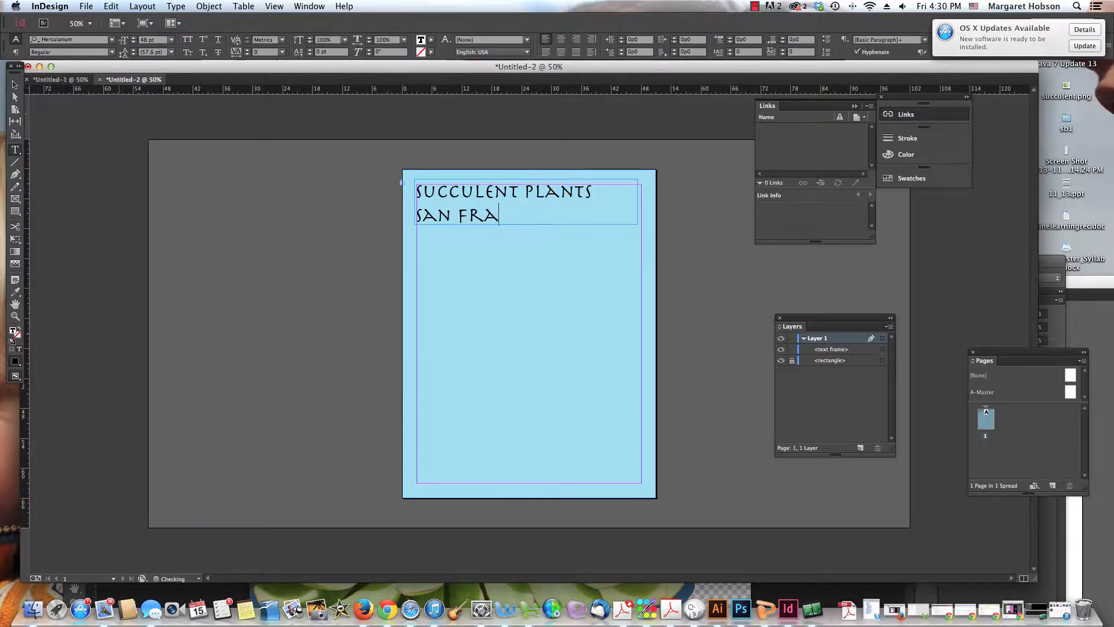
type("ncisco")
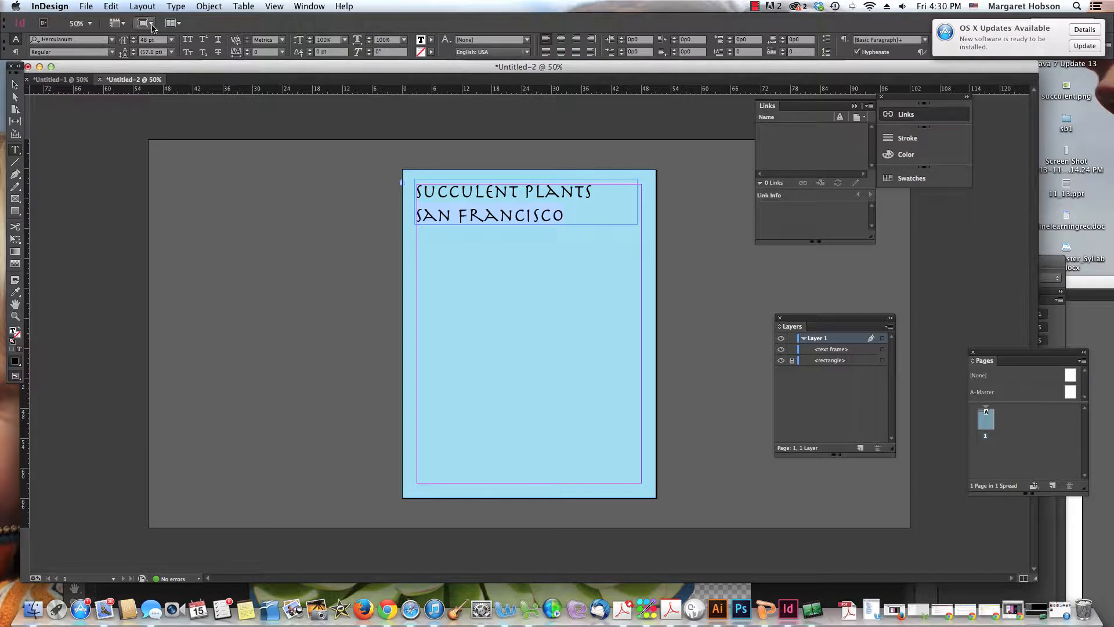
Set the "San Francisco" line to 36 pt and center-align both title lines.
left_click(172, 42)
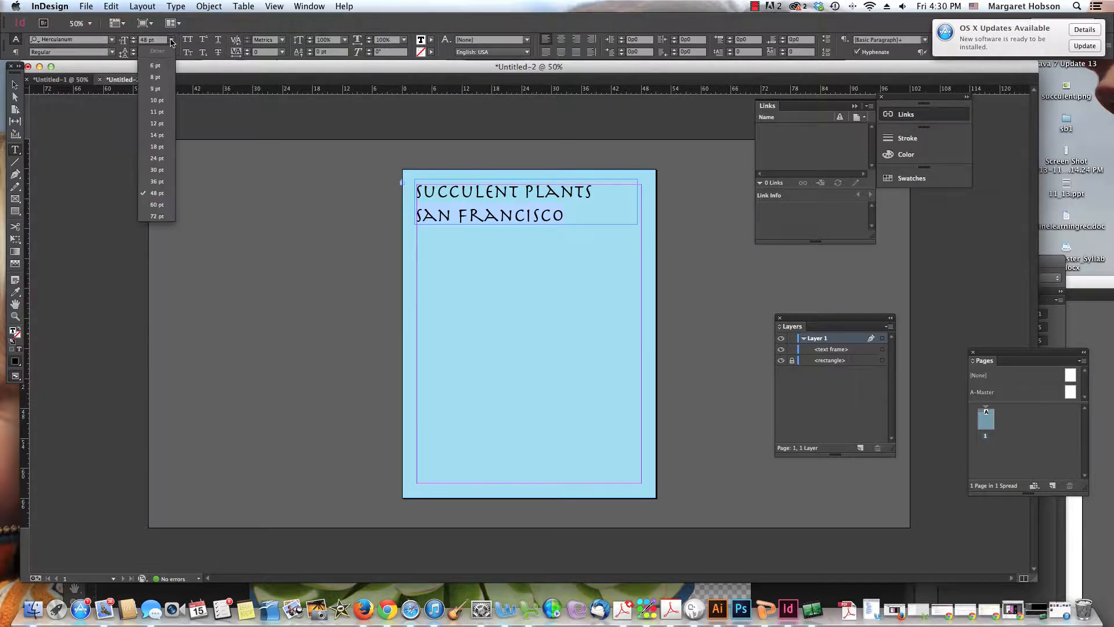
left_click(162, 182)
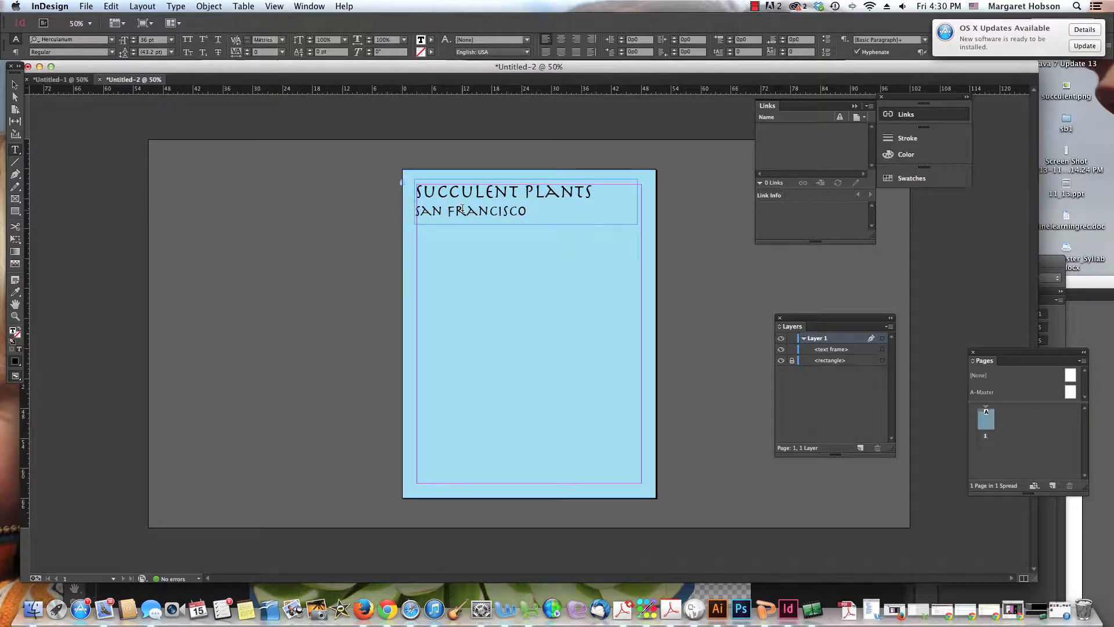
left_click(562, 41)
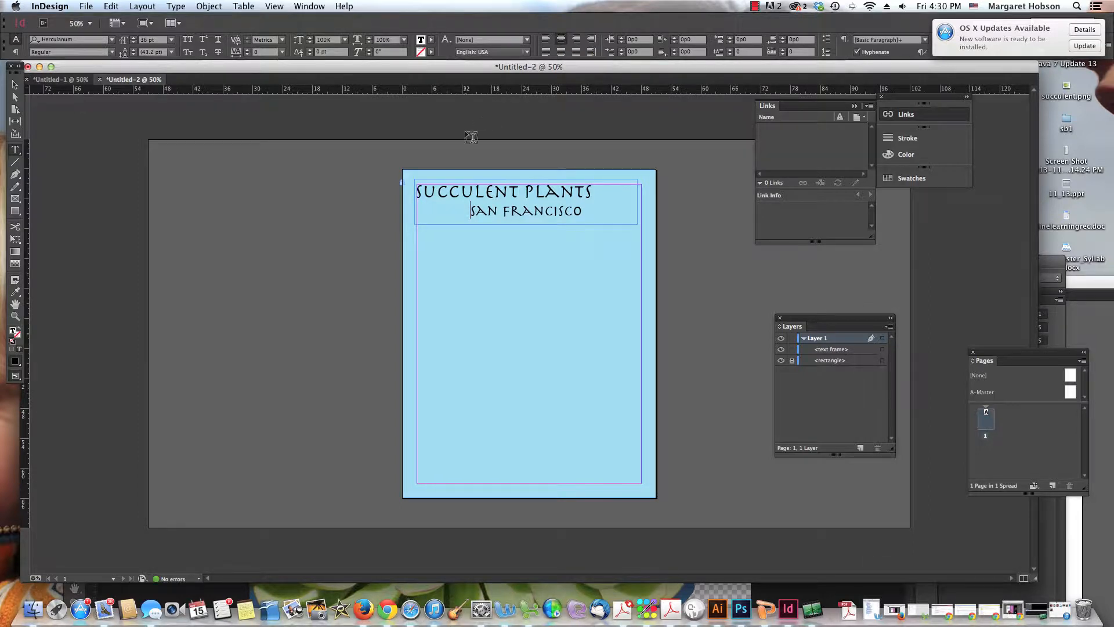
left_click(419, 194)
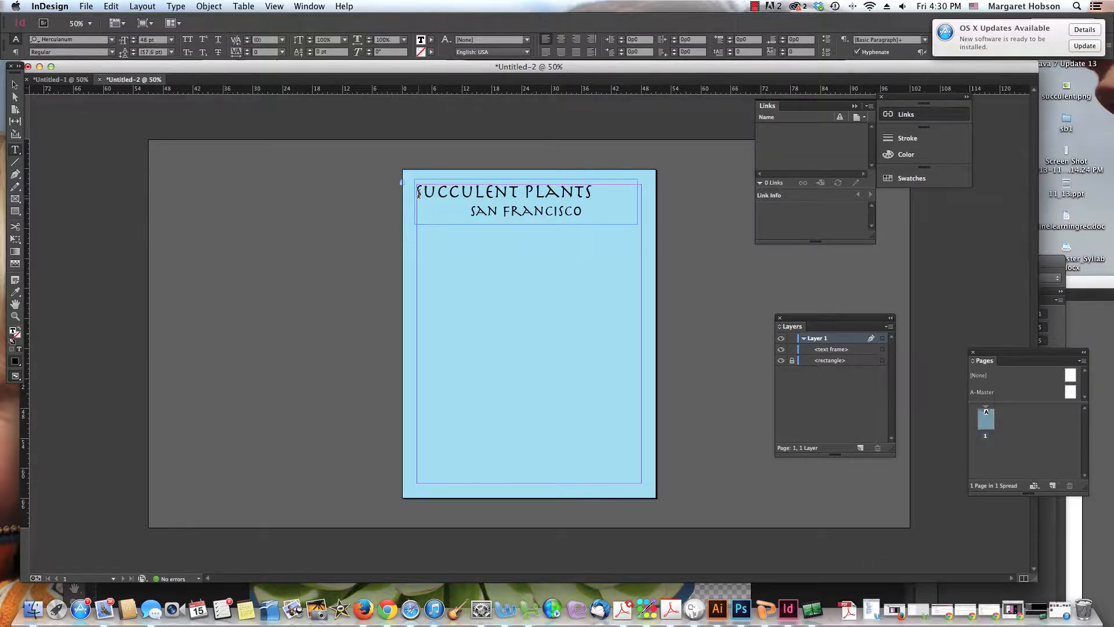
left_click(416, 193)
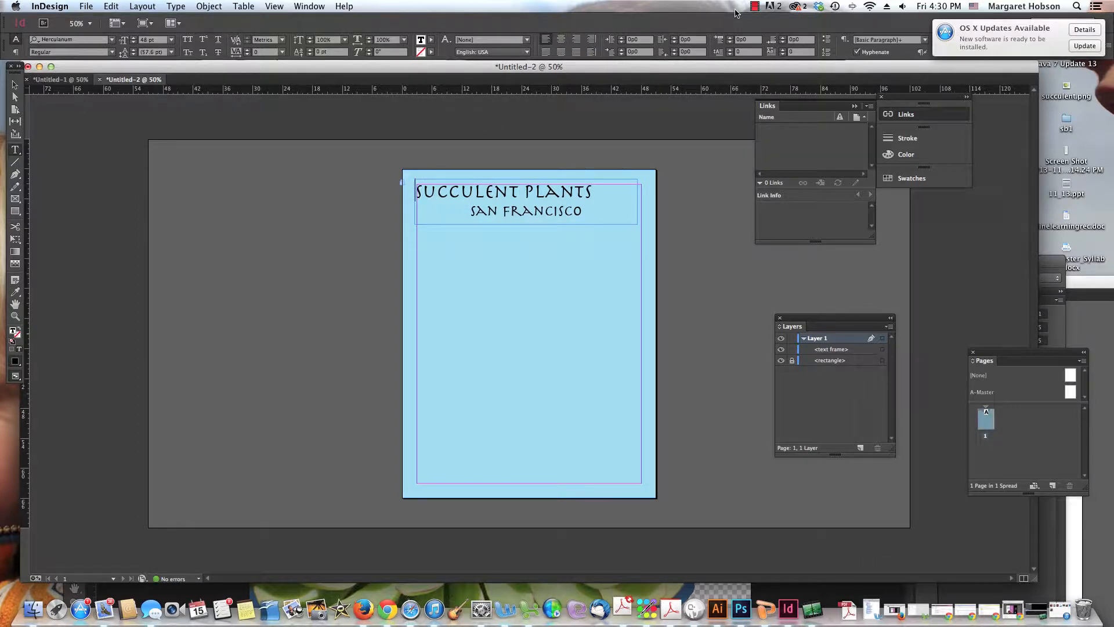
left_click(560, 39)
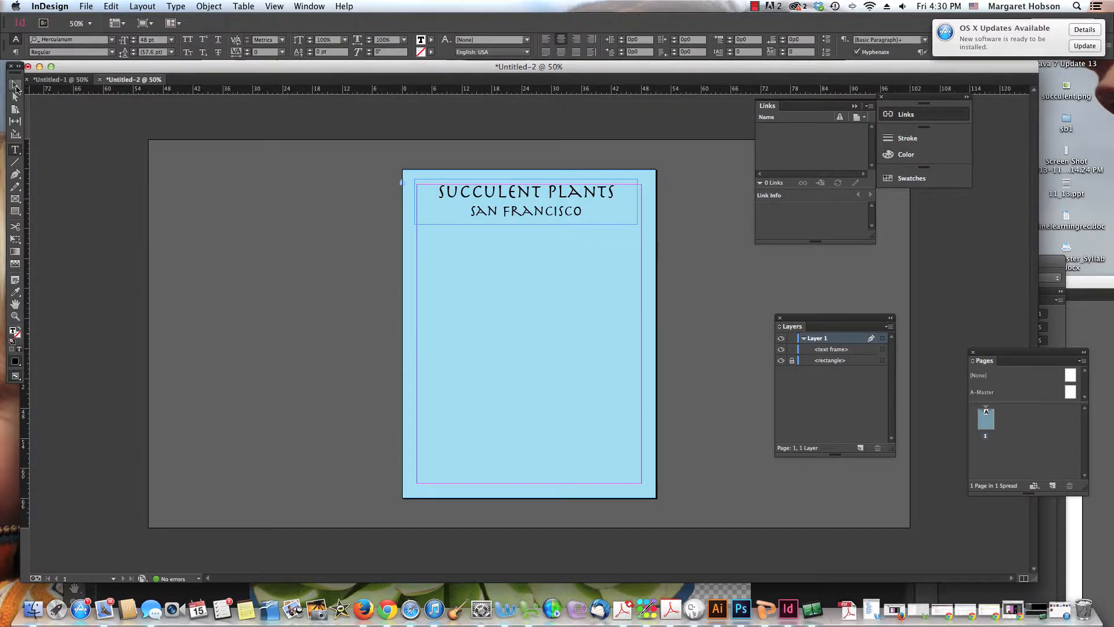
Select both title lines and change their text color to dark teal, RGB 0, 69, 91.
left_click(15, 85)
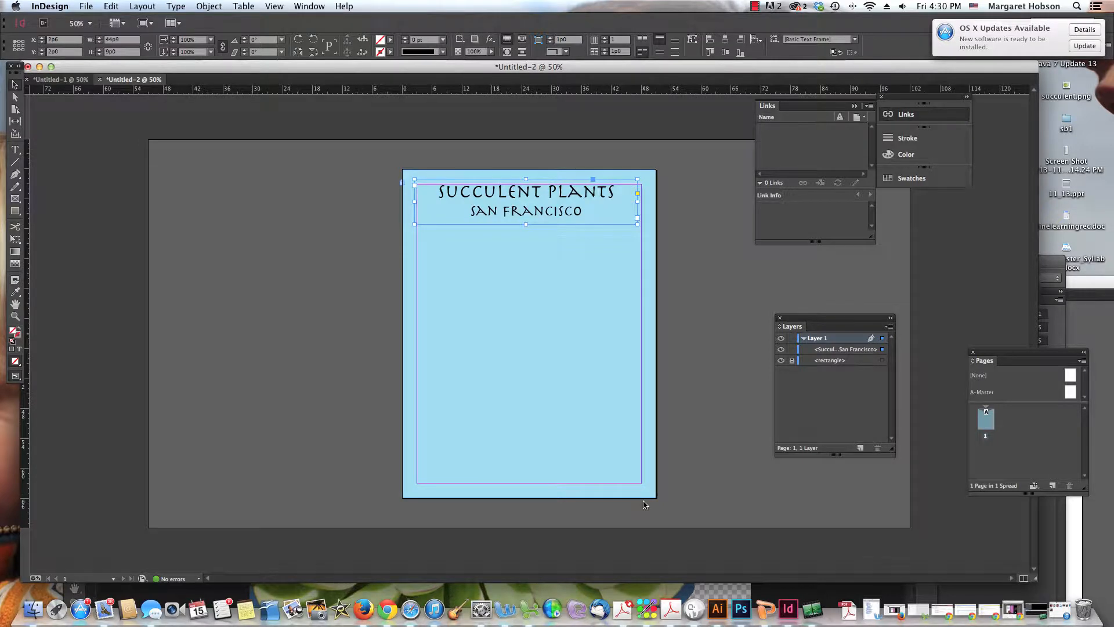
key("t")
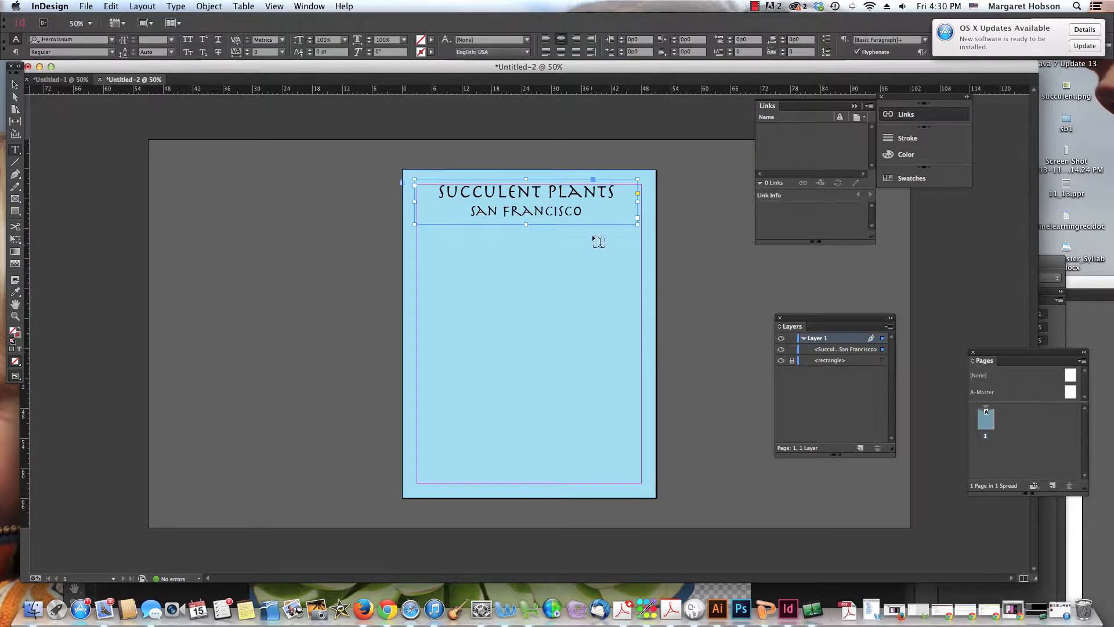
left_click(559, 209)
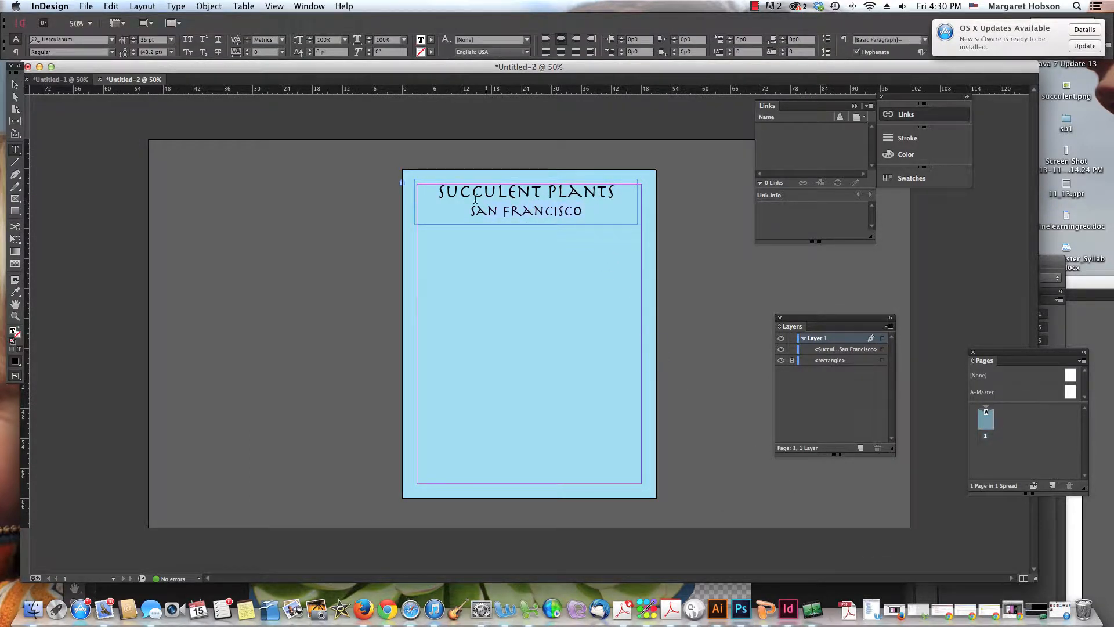
left_click_drag(423, 192, 423, 192)
double_click(12, 331)
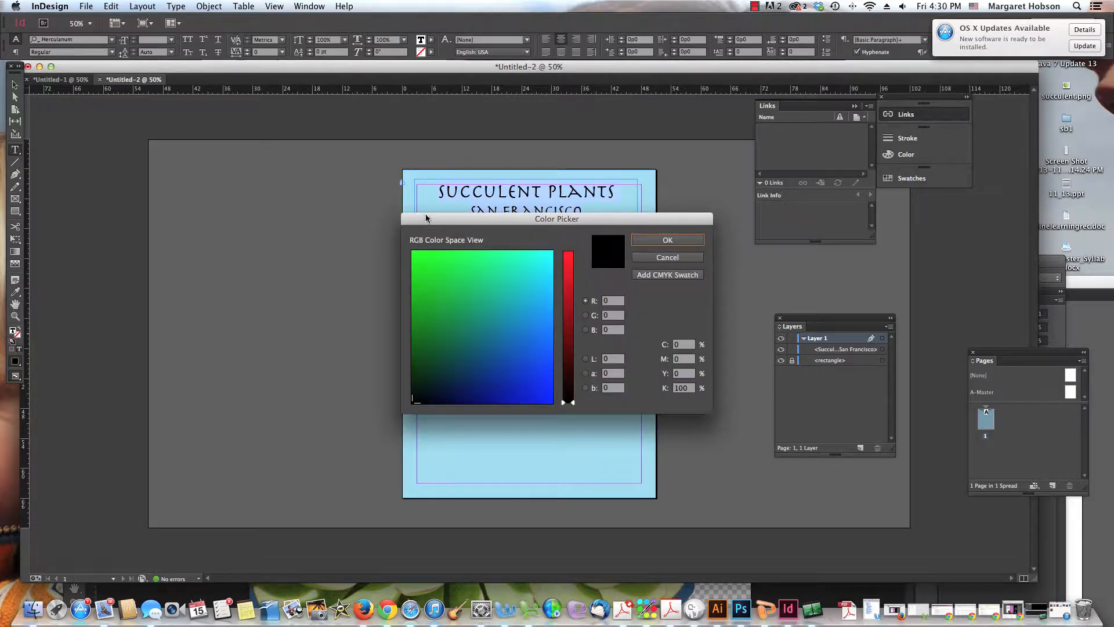
left_click_drag(426, 218, 205, 228)
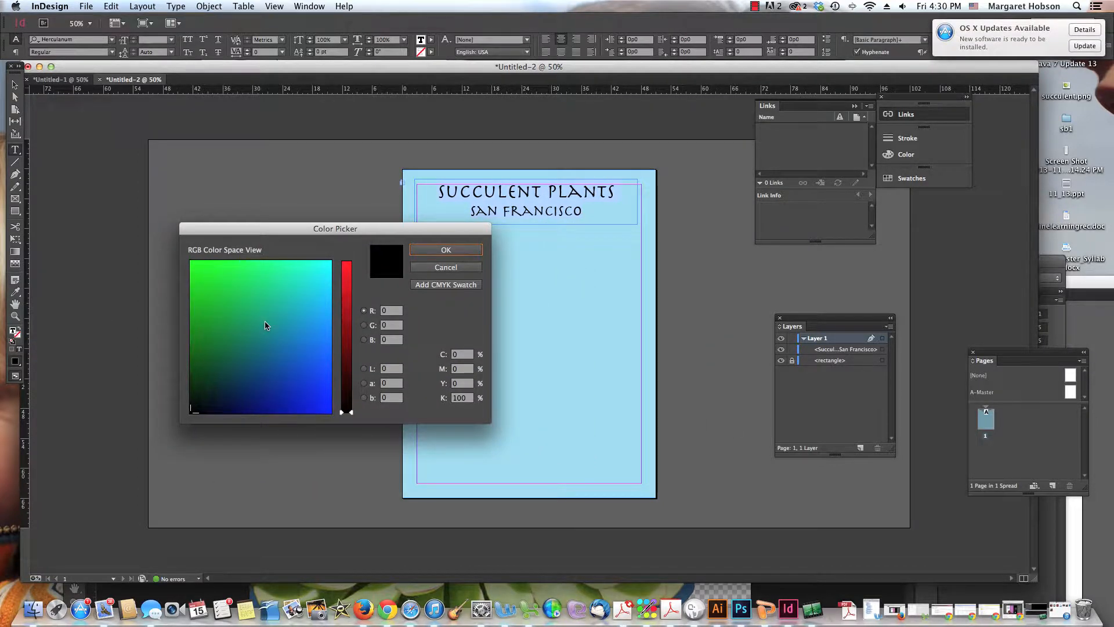
left_click_drag(265, 322, 240, 372)
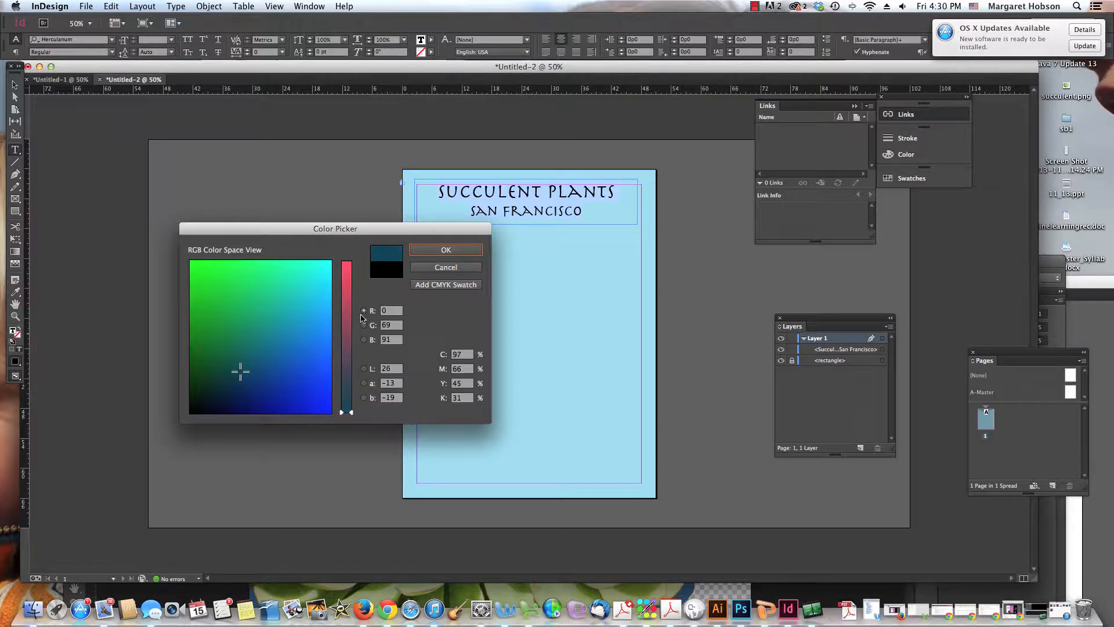
left_click(432, 251)
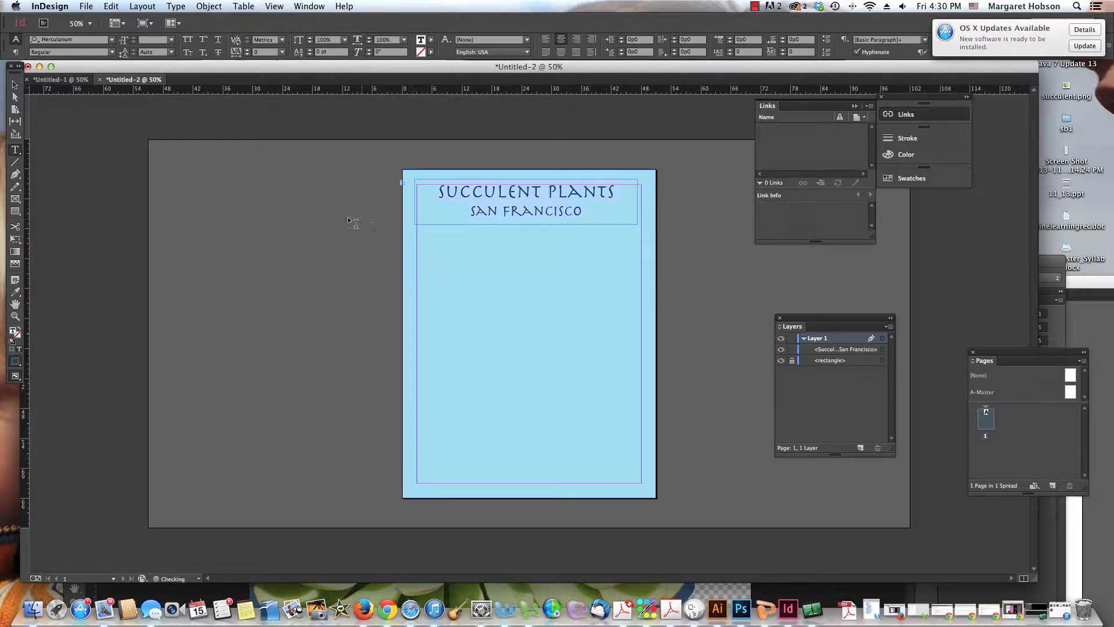
Select both title lines and apply a very dark navy stroke color, RGB 0, 15, 37.
left_click(15, 86)
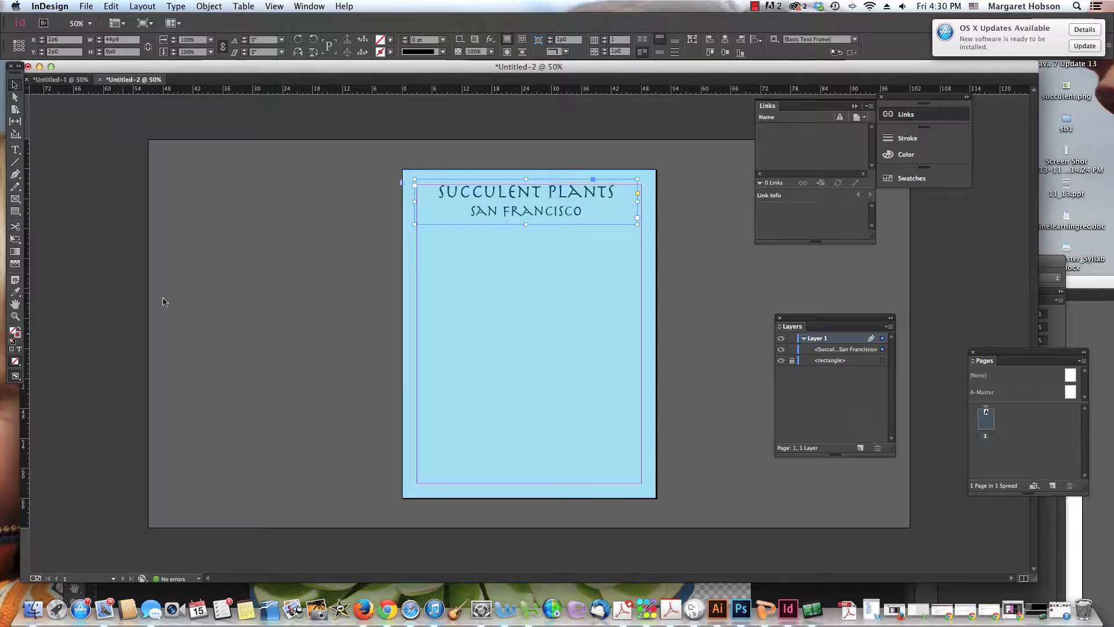
left_click(256, 365)
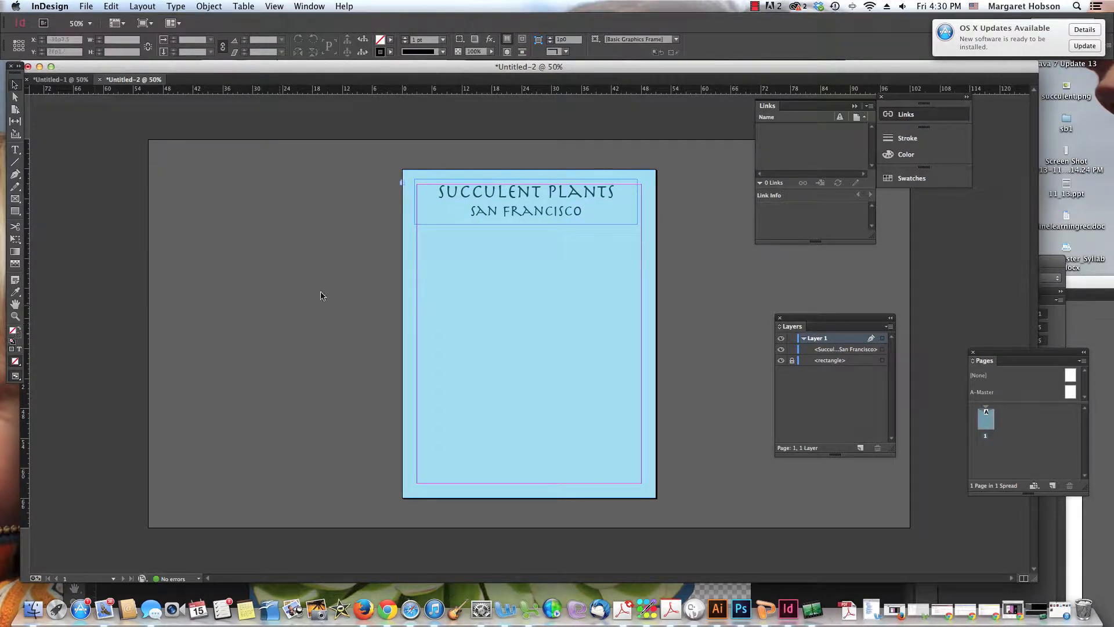
left_click(500, 196)
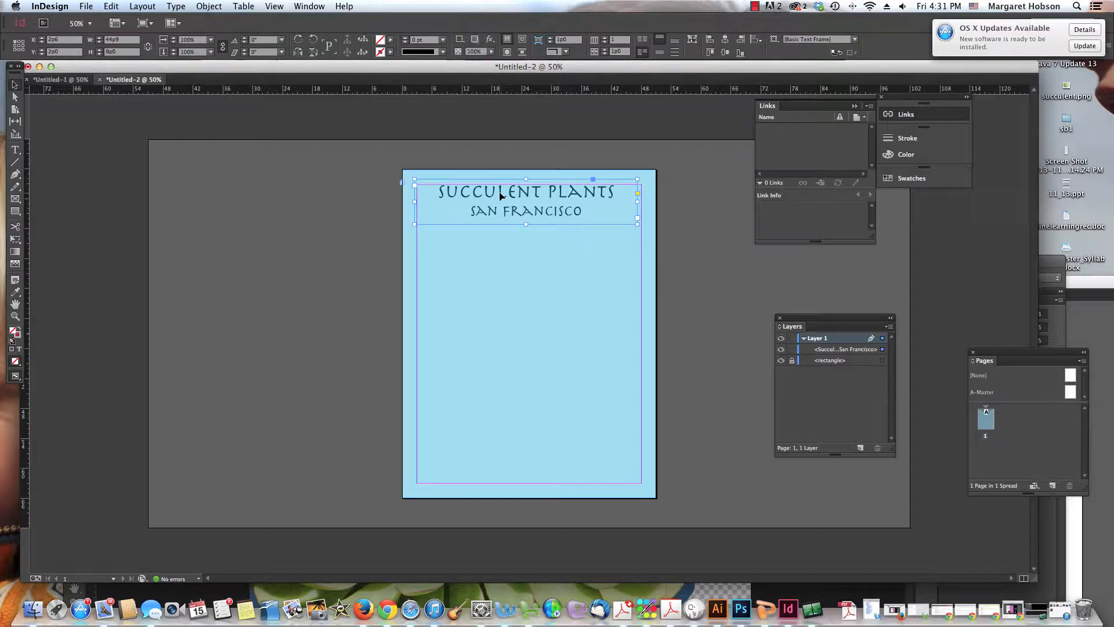
double_click(501, 195)
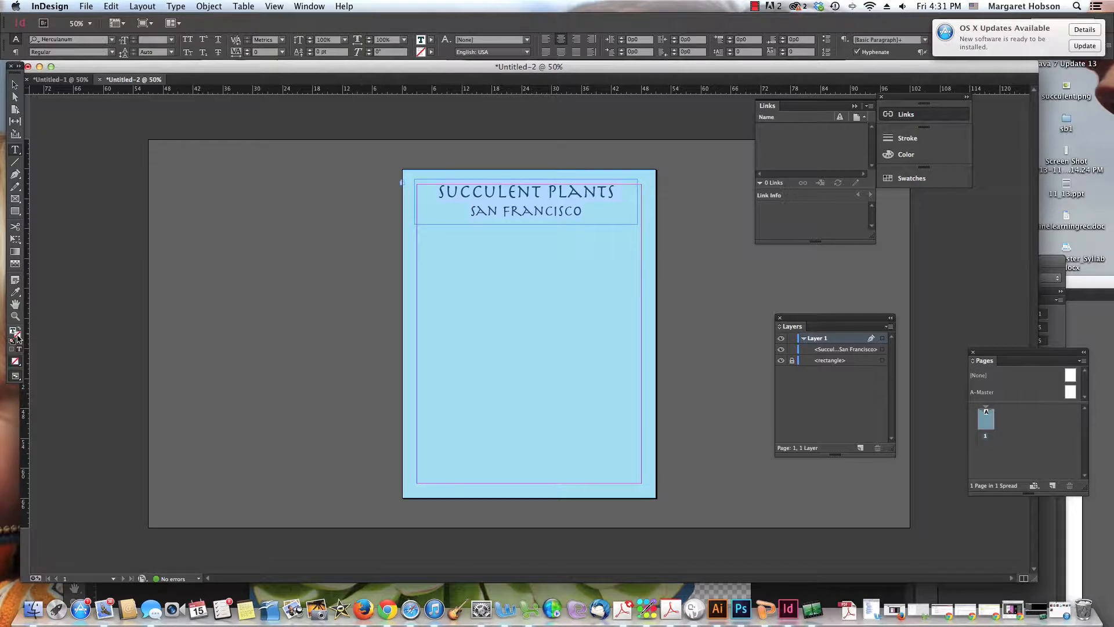
double_click(17, 337)
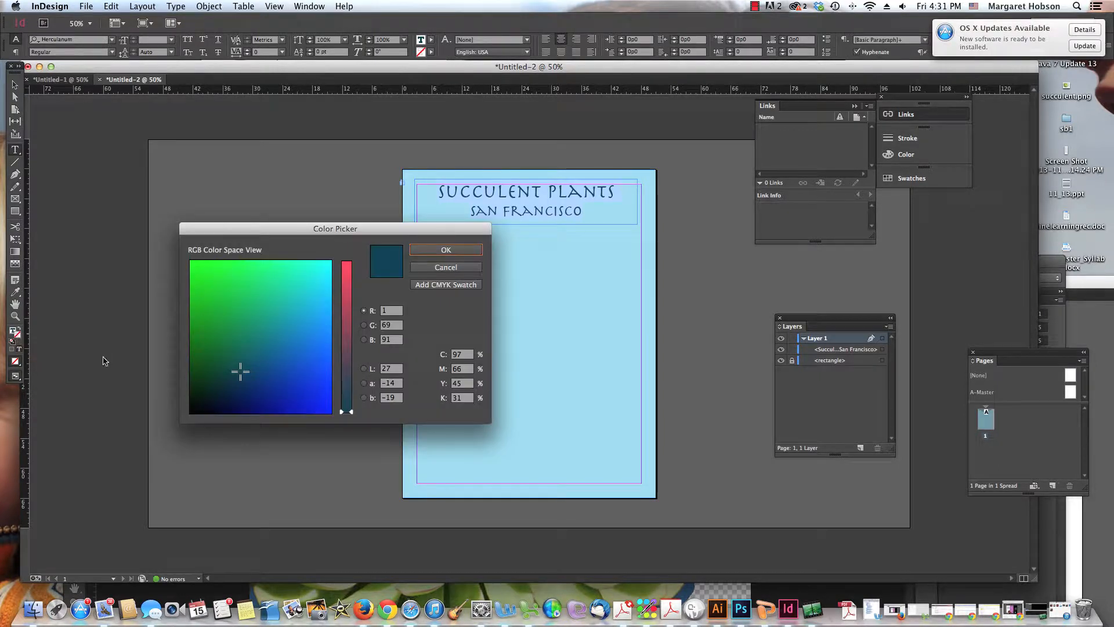
left_click(227, 395)
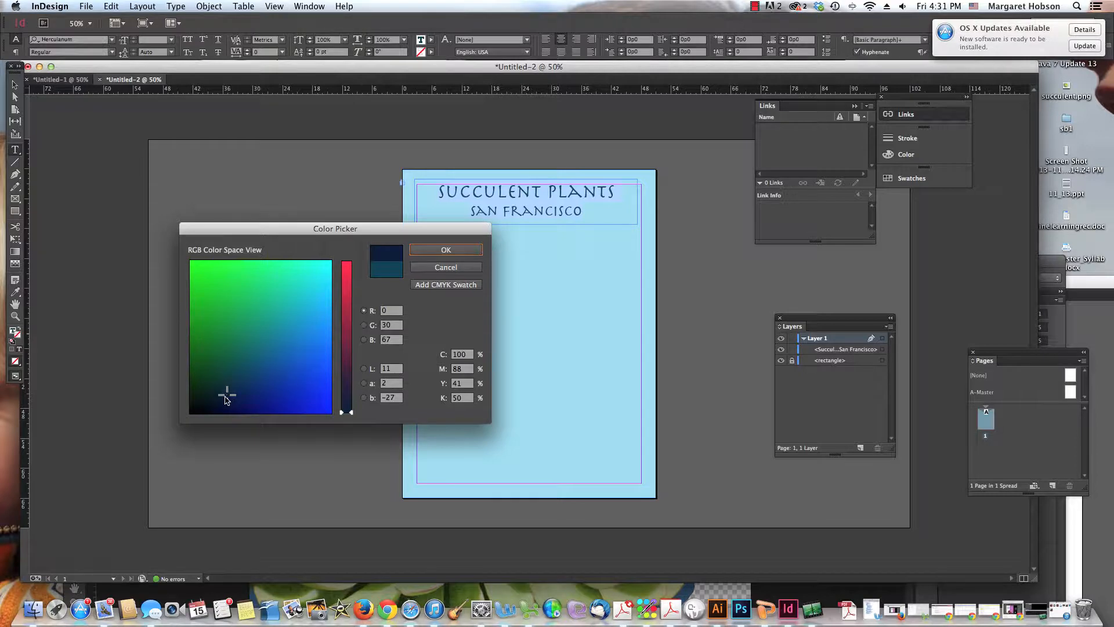
left_click_drag(226, 397, 210, 403)
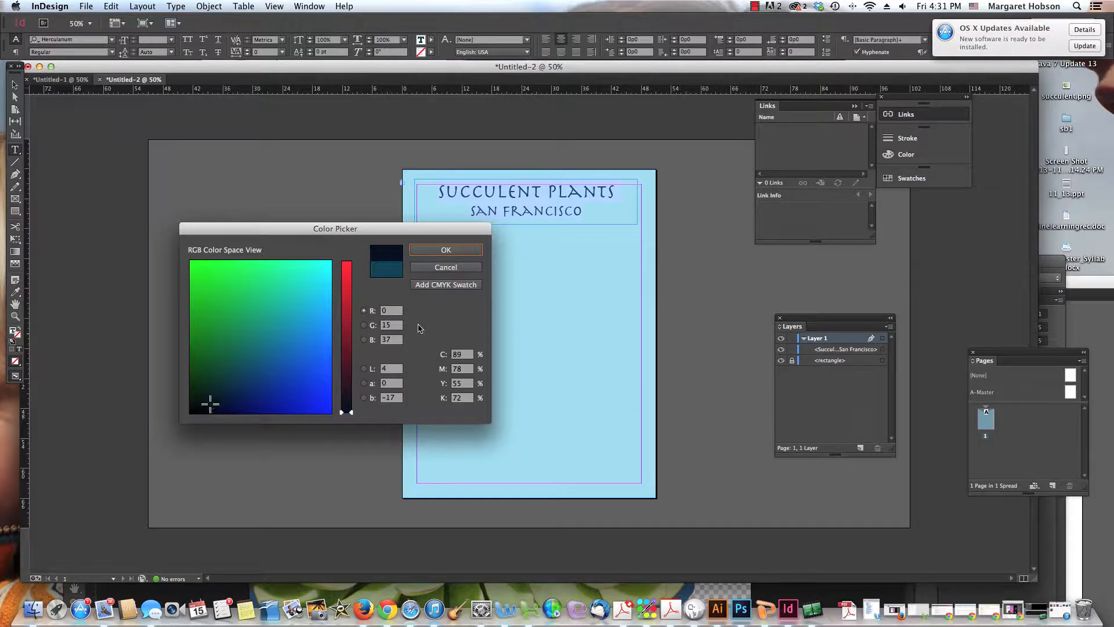
left_click(432, 255)
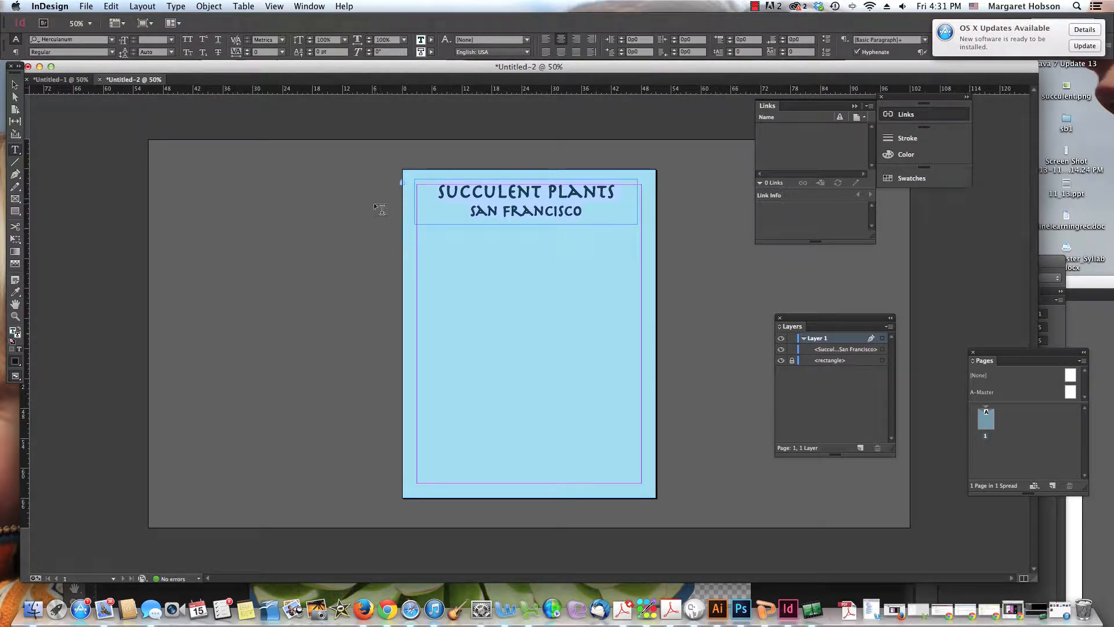
Set the stroke weight of the selected title text to 0.25 pt.
left_click(907, 139)
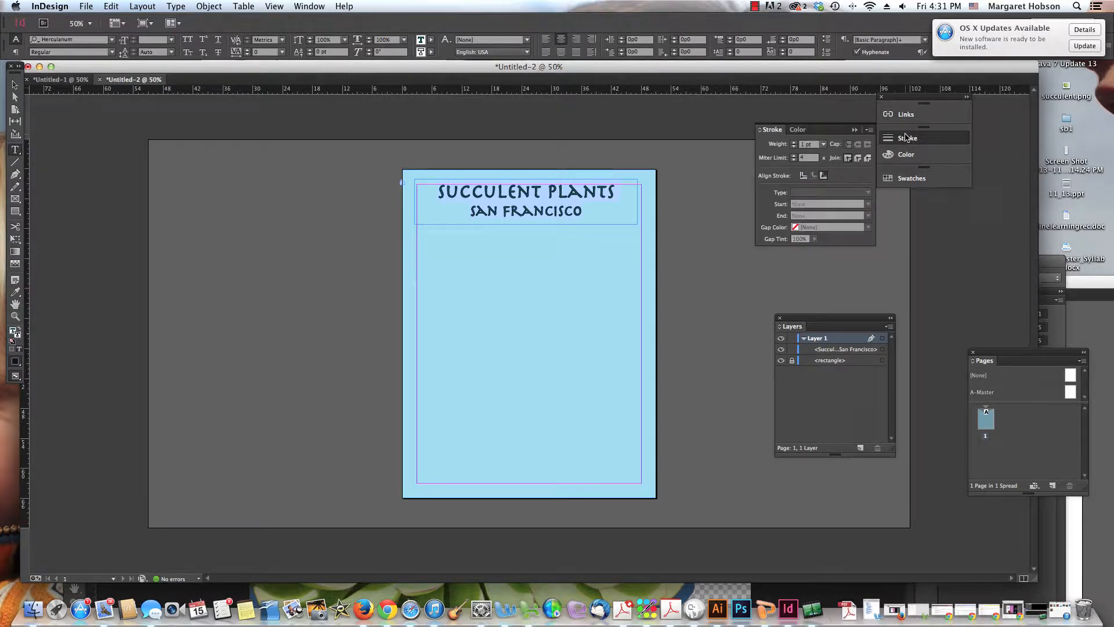
left_click(823, 145)
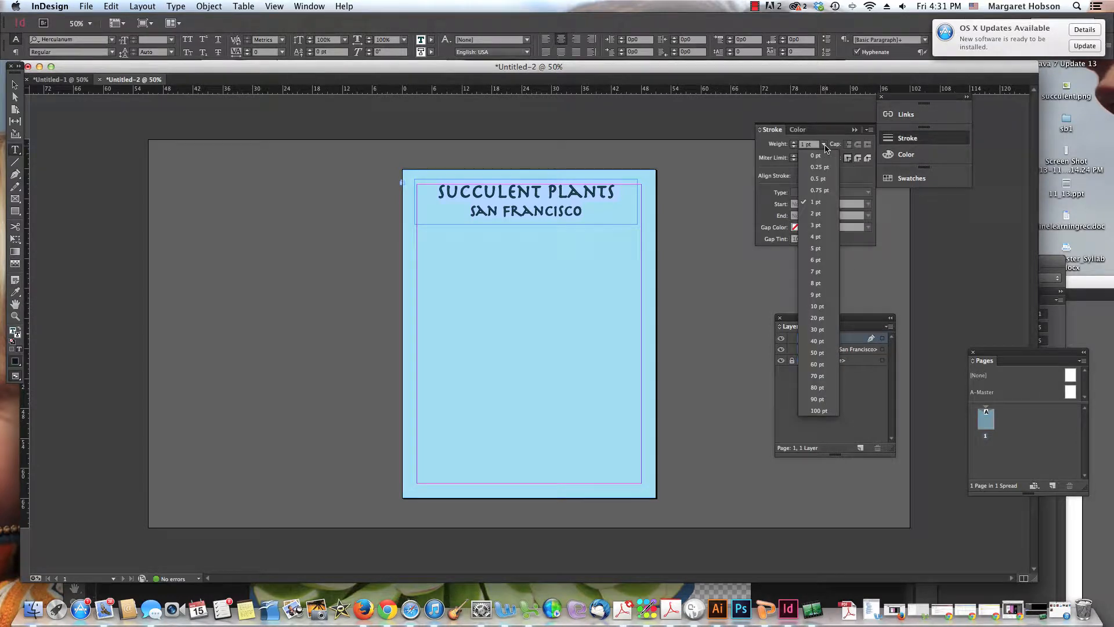
left_click(819, 184)
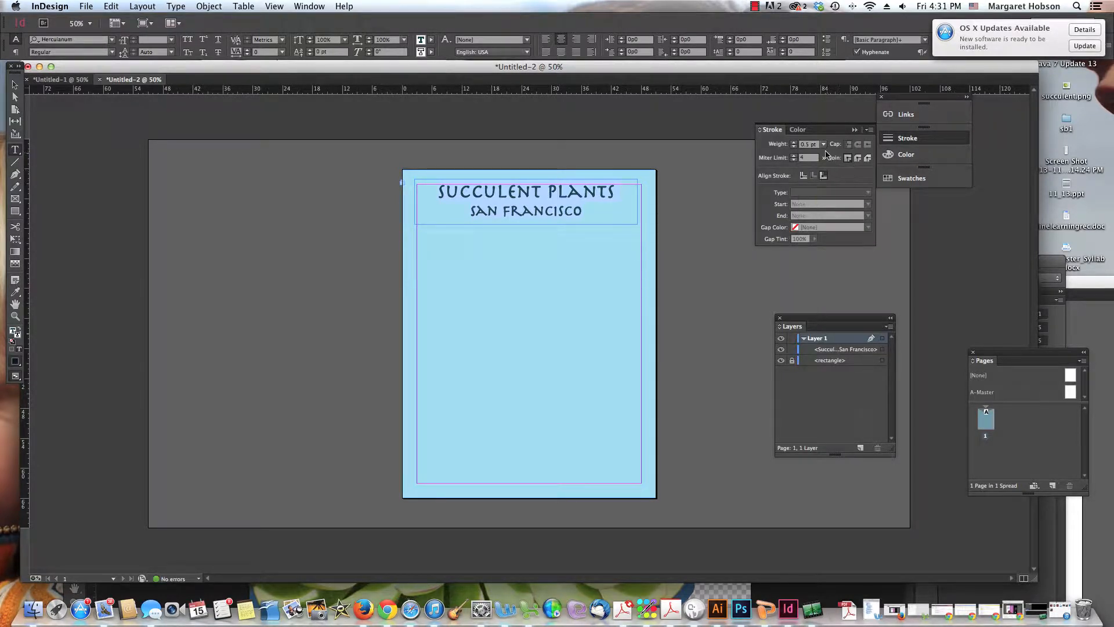
left_click(825, 146)
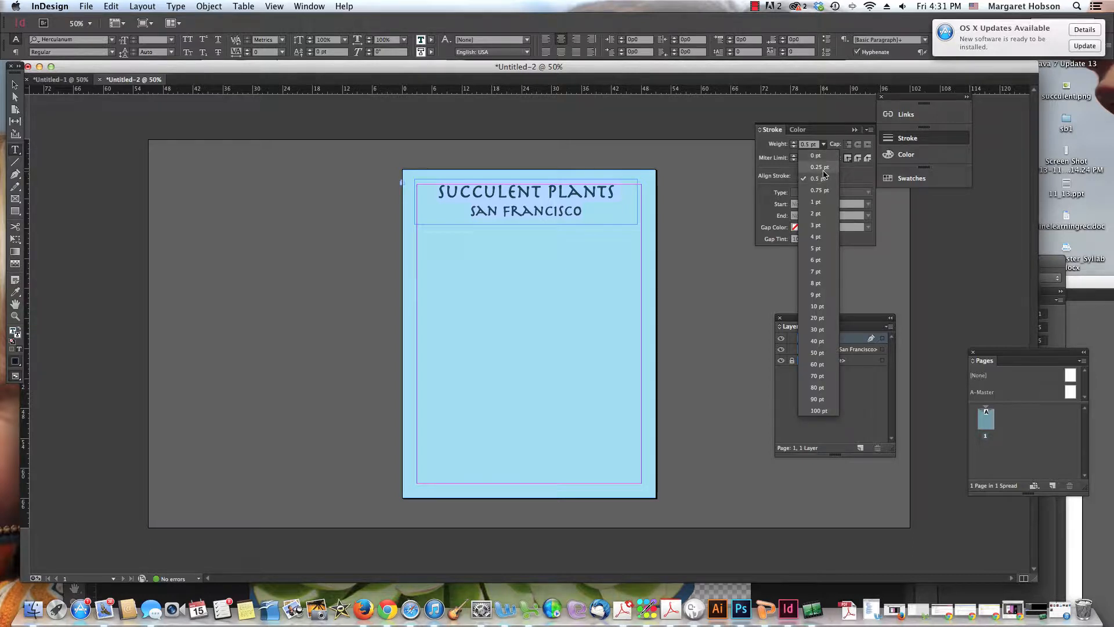
left_click(823, 169)
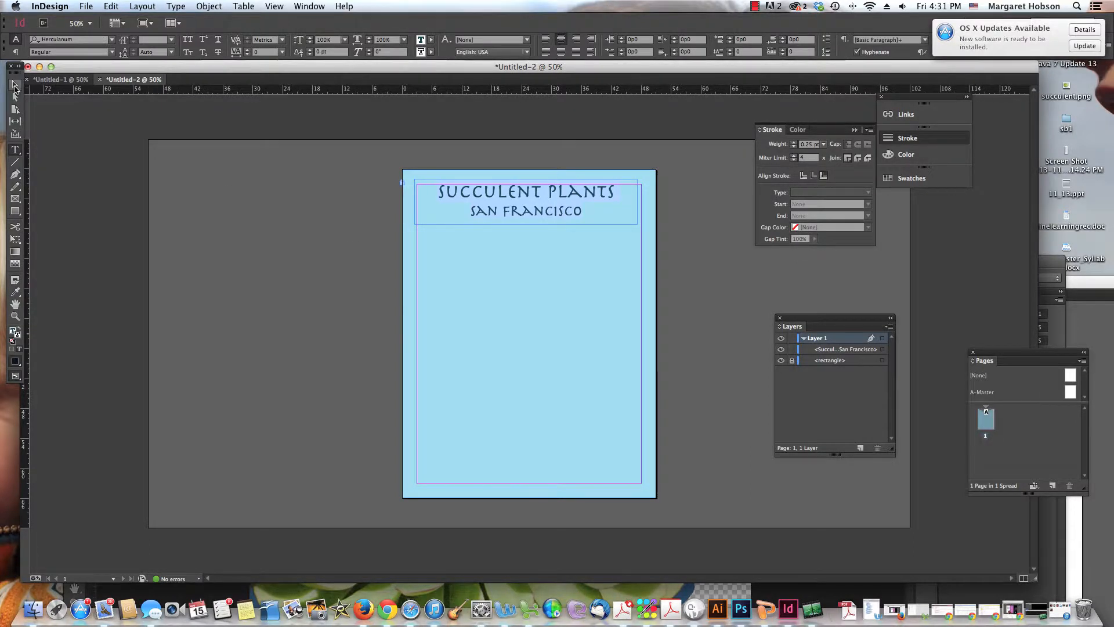
Deselect the title and inspect its outlined lettering at 100% magnification.
left_click(14, 85)
left_click(393, 290)
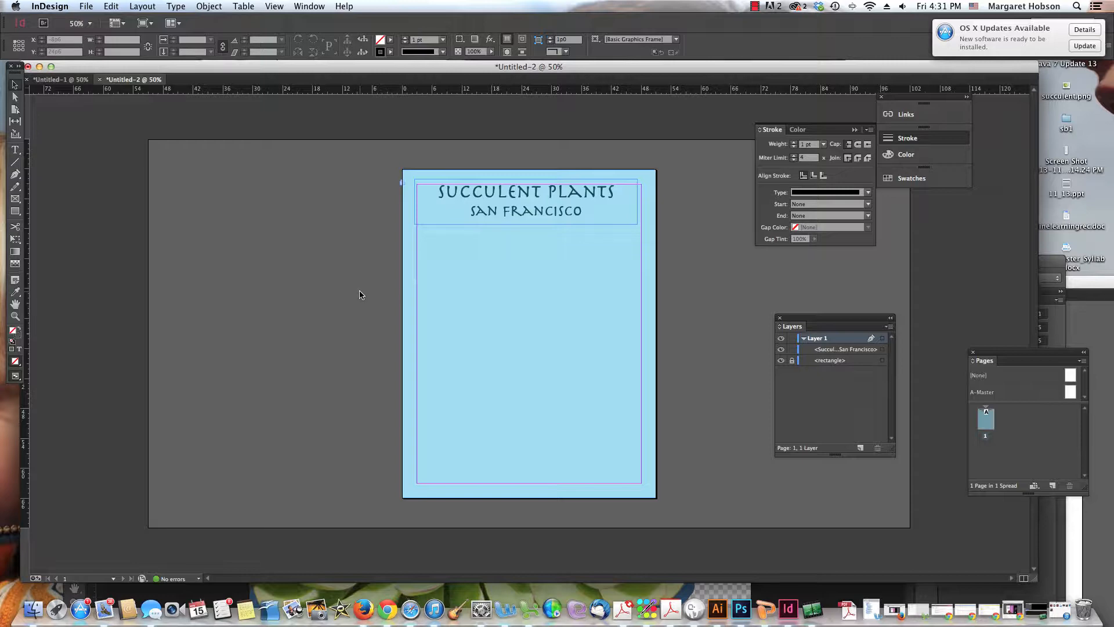
key("super+equal")
key("super+equal")
key("space")
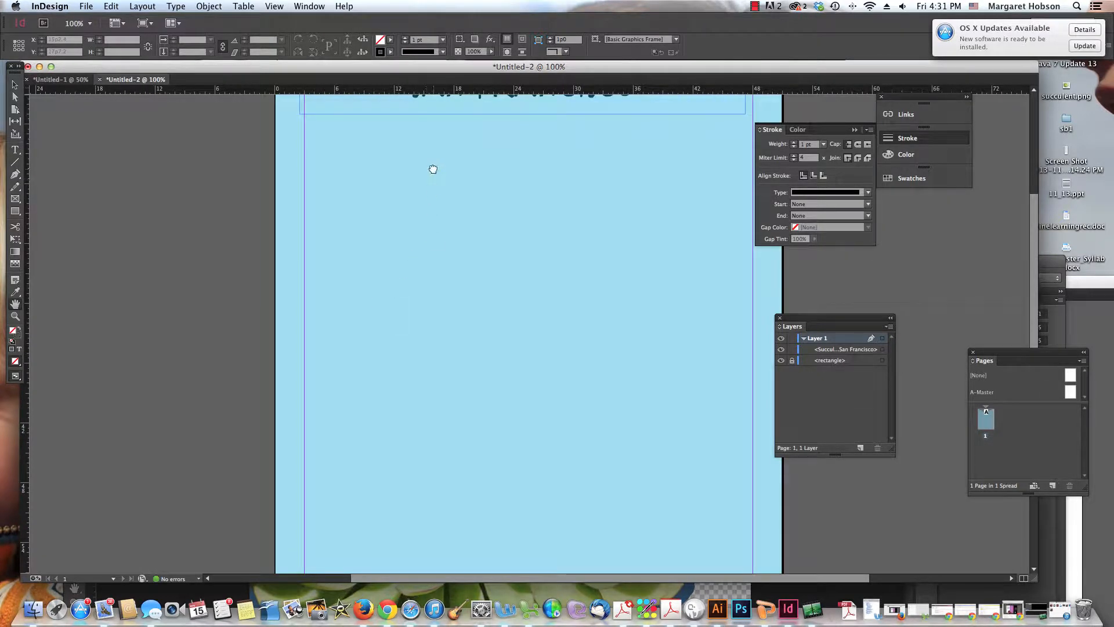
left_click_drag(433, 169, 428, 381)
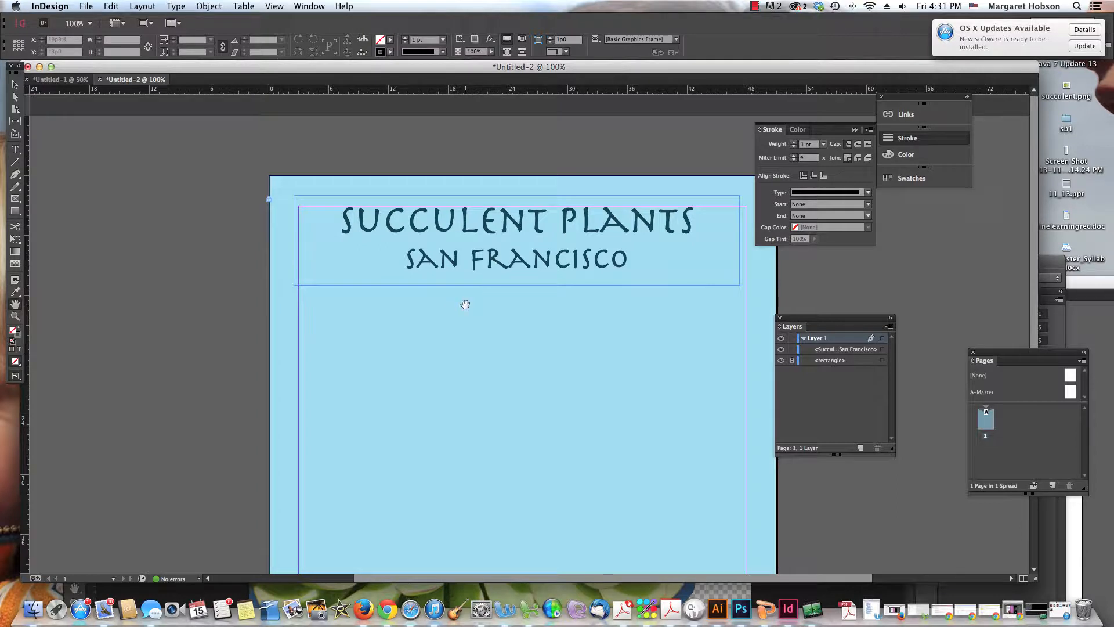
key("super+minus")
key("super+minus")
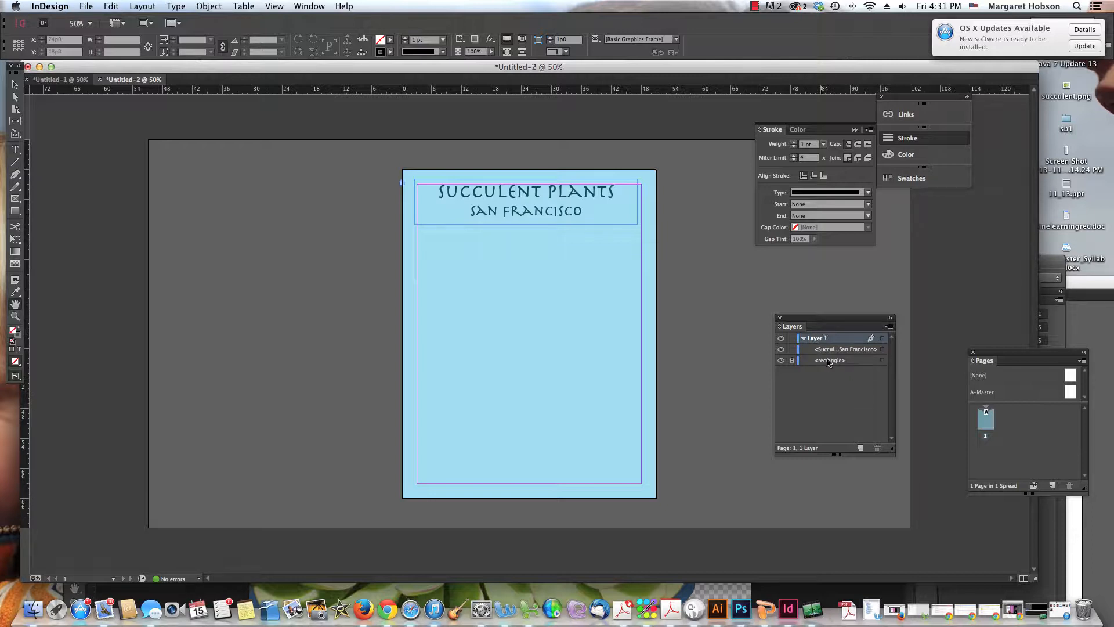
Show the document's Links list and undock it as a floating panel beside the page.
left_click(901, 116)
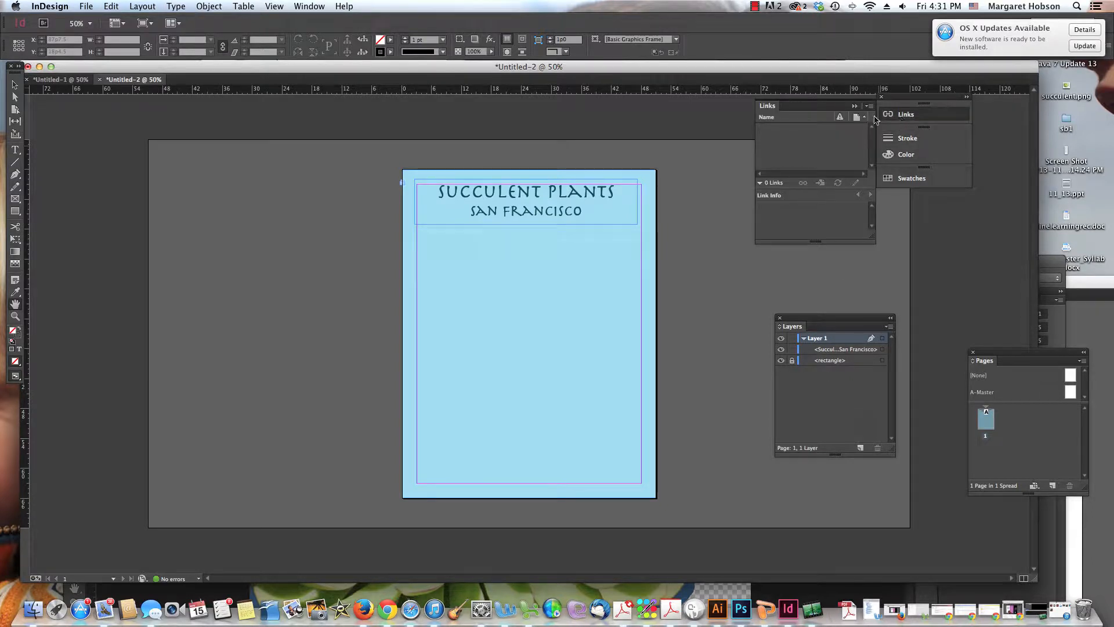
left_click_drag(770, 109, 719, 116)
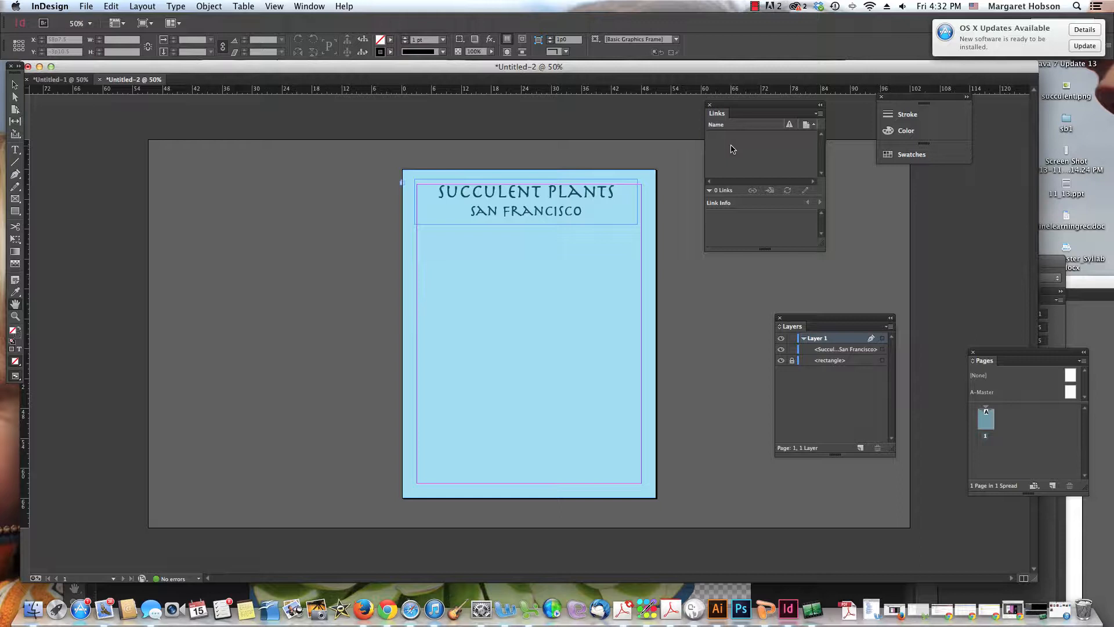
Switch to Photoshop and review the succulent image's Save for Web settings for PNG-24 with transparency, leaving without saving.
left_click(741, 608)
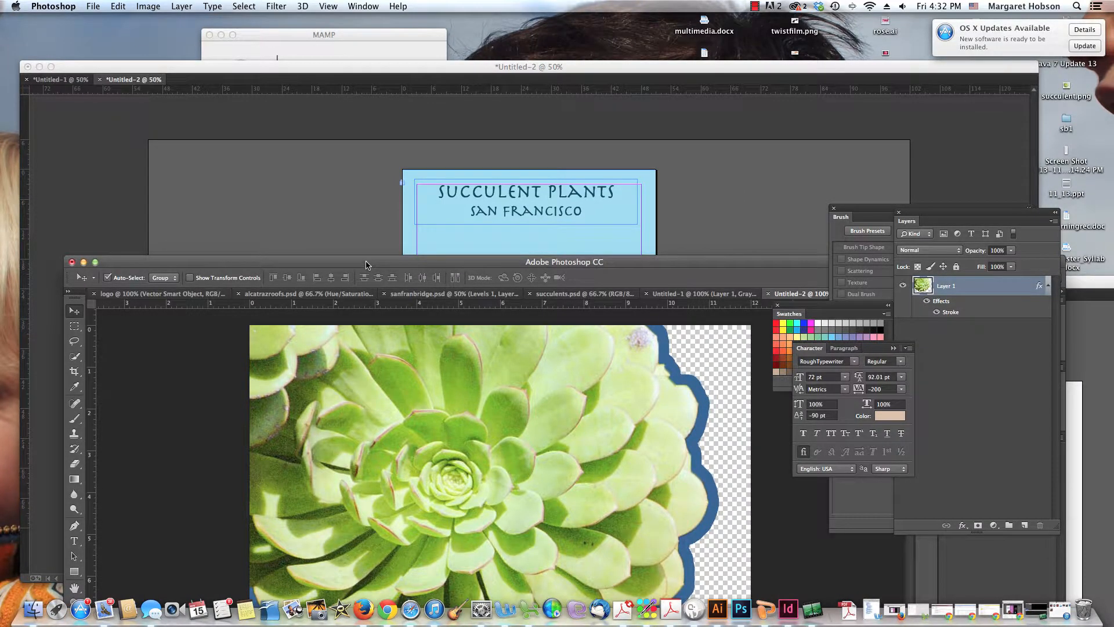
double_click(366, 262)
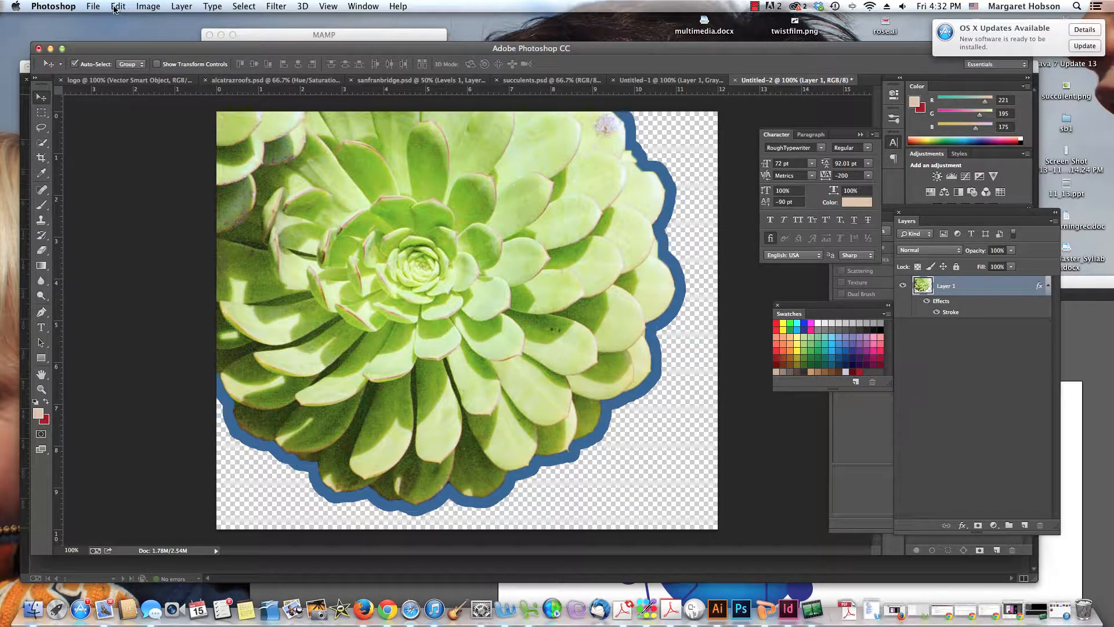
left_click(93, 6)
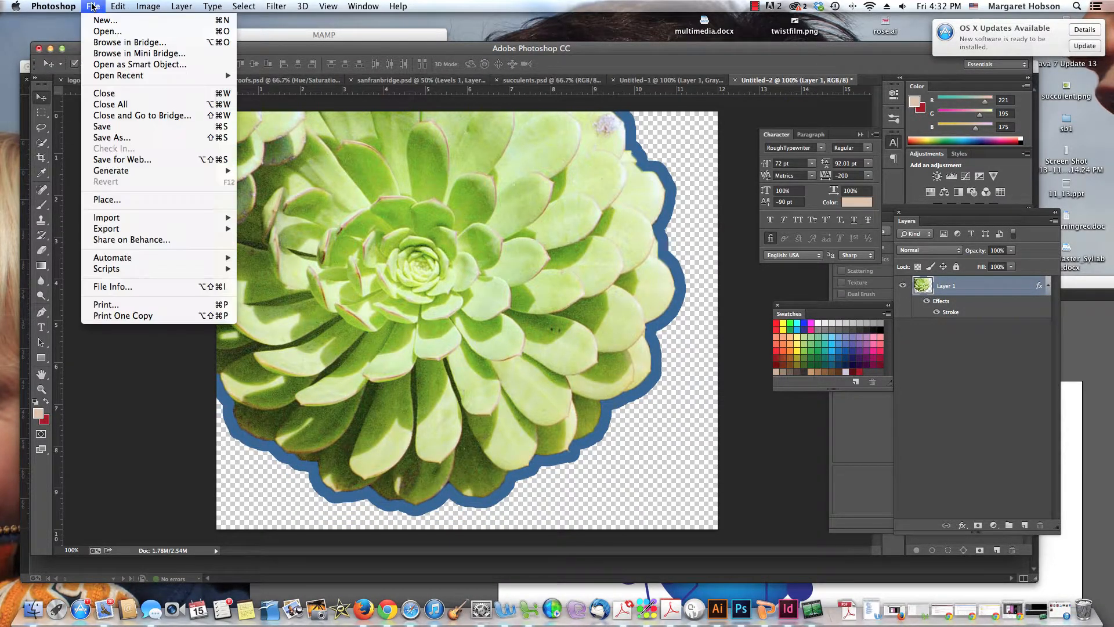
left_click(115, 161)
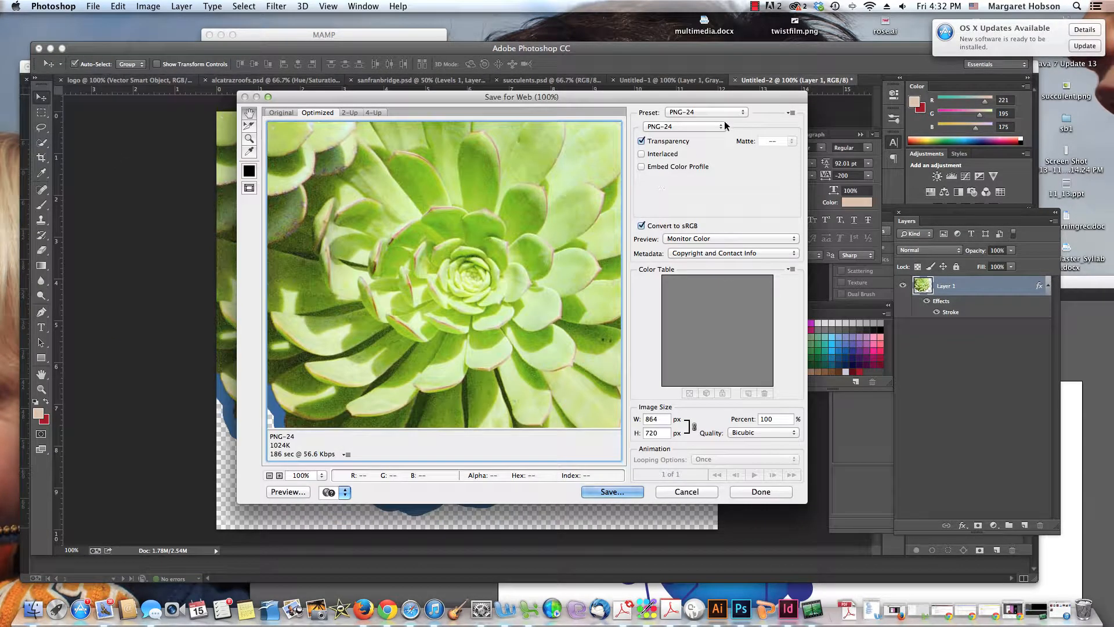
left_click(722, 126)
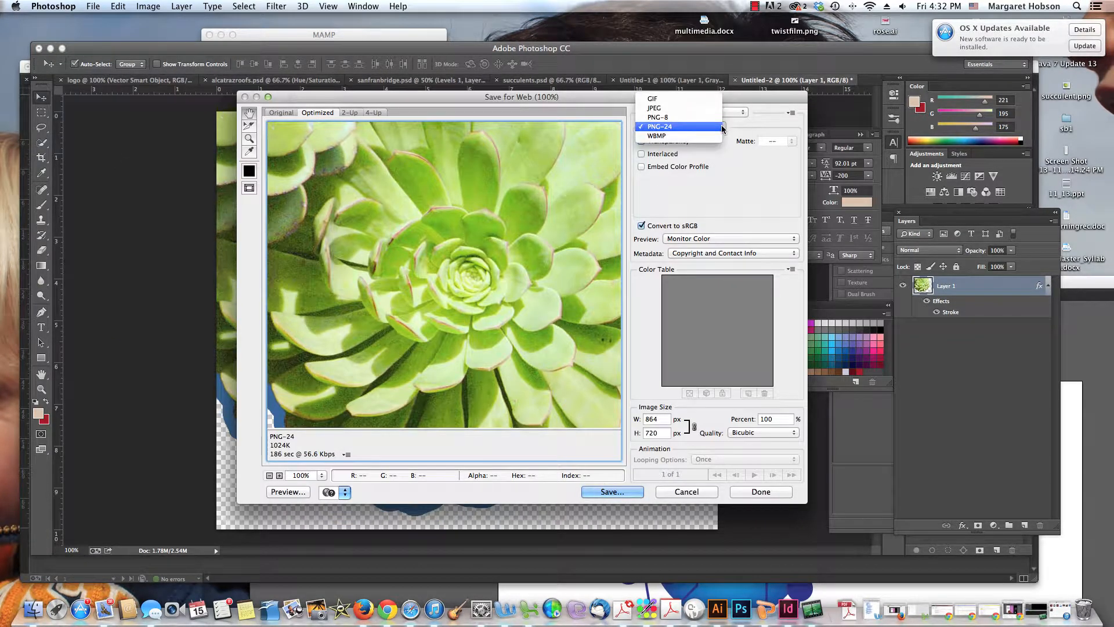
left_click(722, 127)
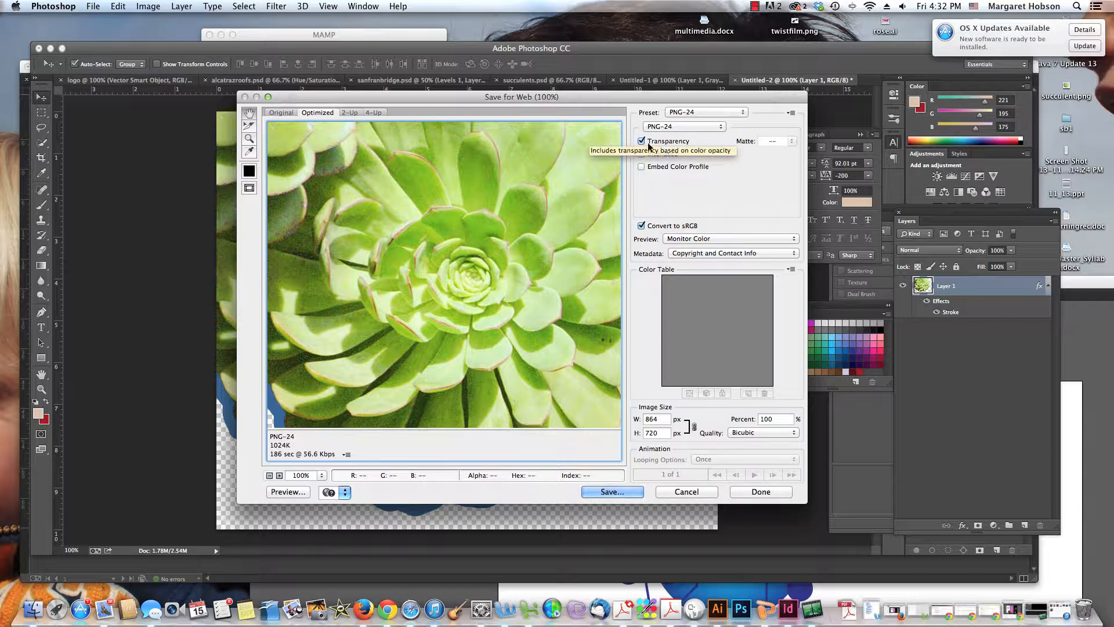
left_click(269, 475)
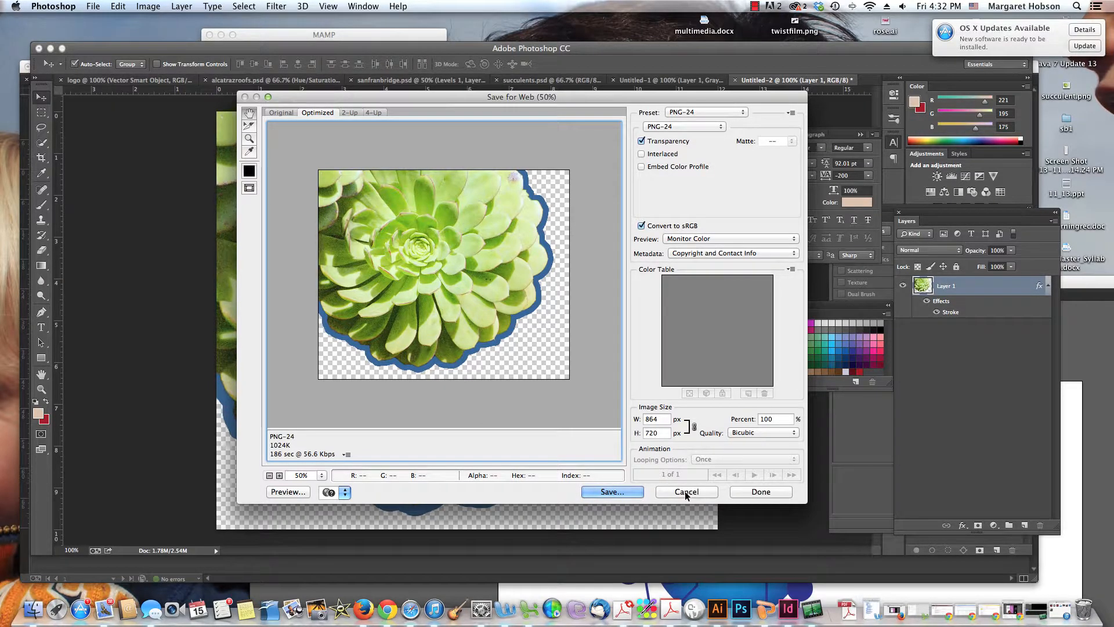
left_click(686, 492)
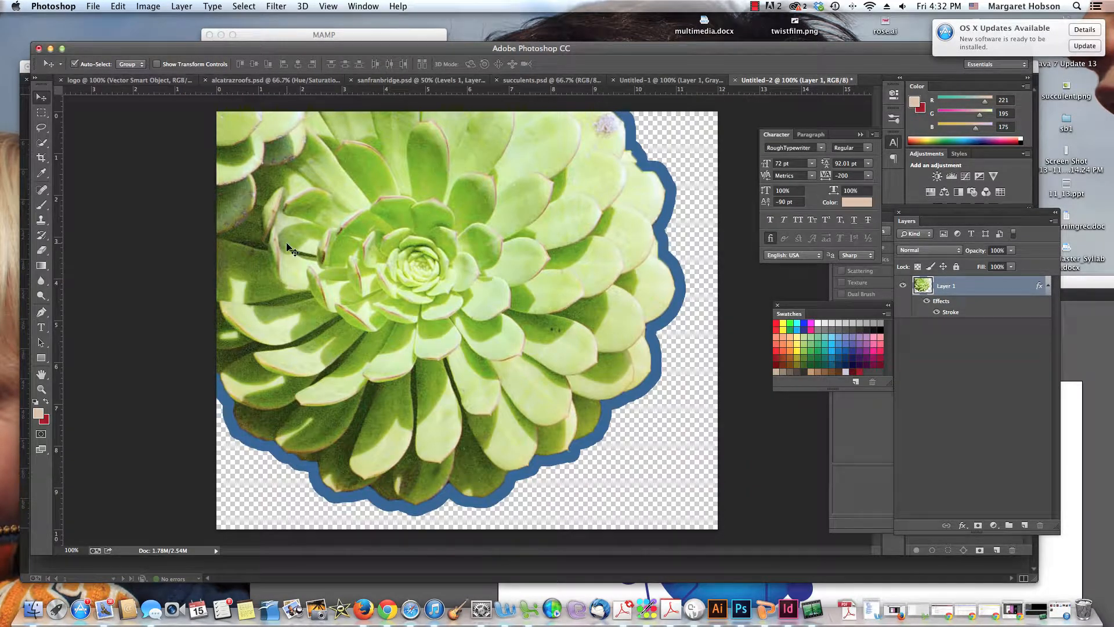
Return to InDesign and draw a rectangular image frame about 25p6 by 21p6 in the page's lower-left corner.
left_click_drag(86, 52, 213, 170)
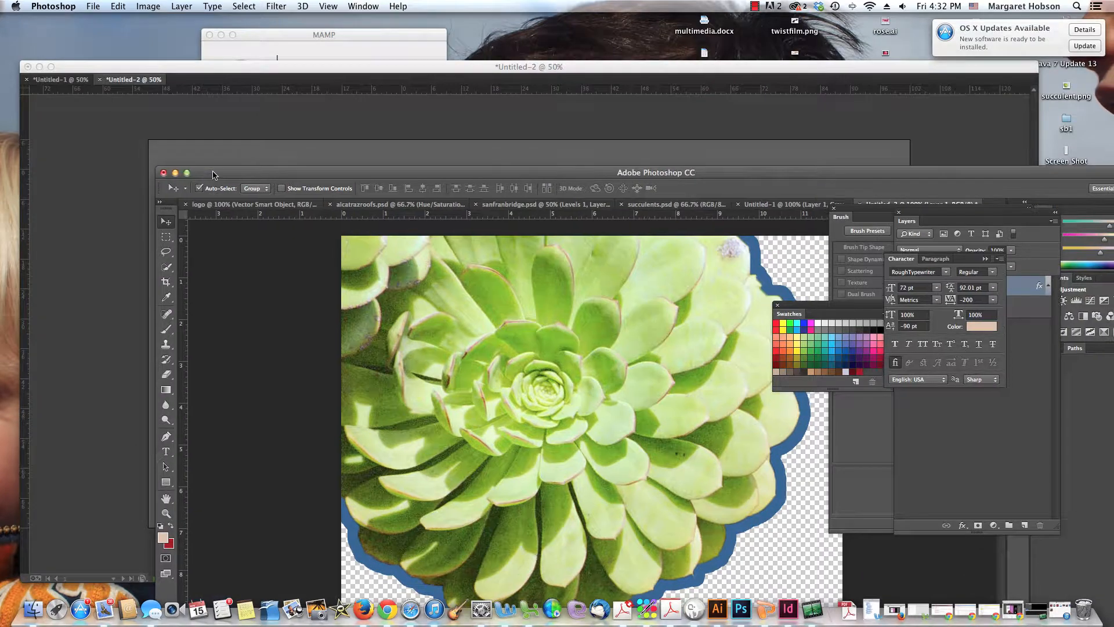
left_click(199, 75)
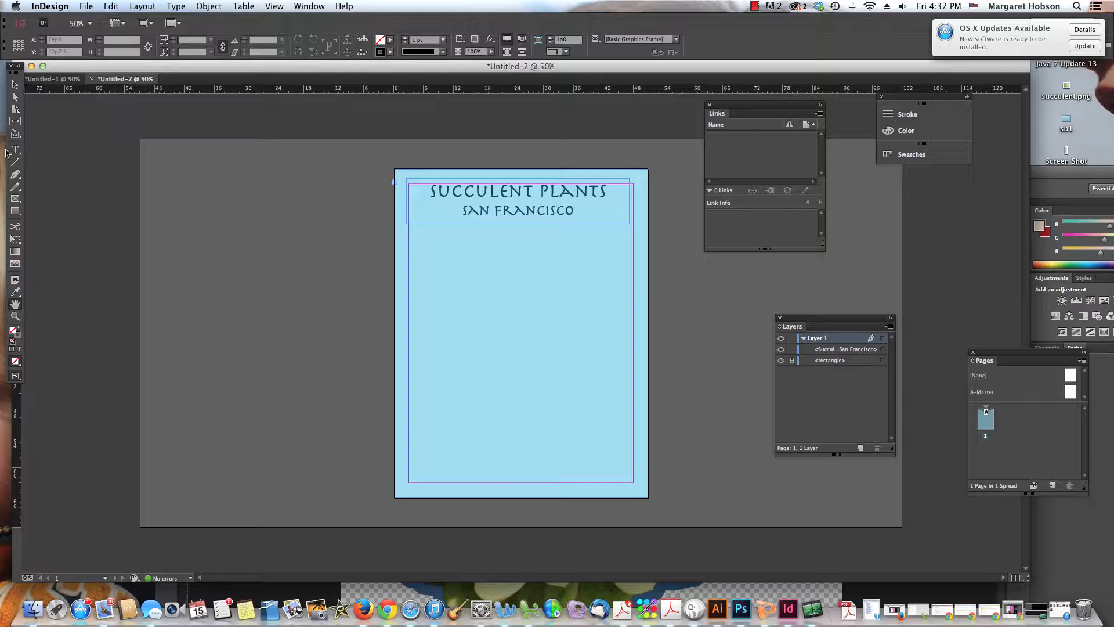
left_click(15, 198)
left_click(34, 199)
left_click_drag(394, 390, 521, 497)
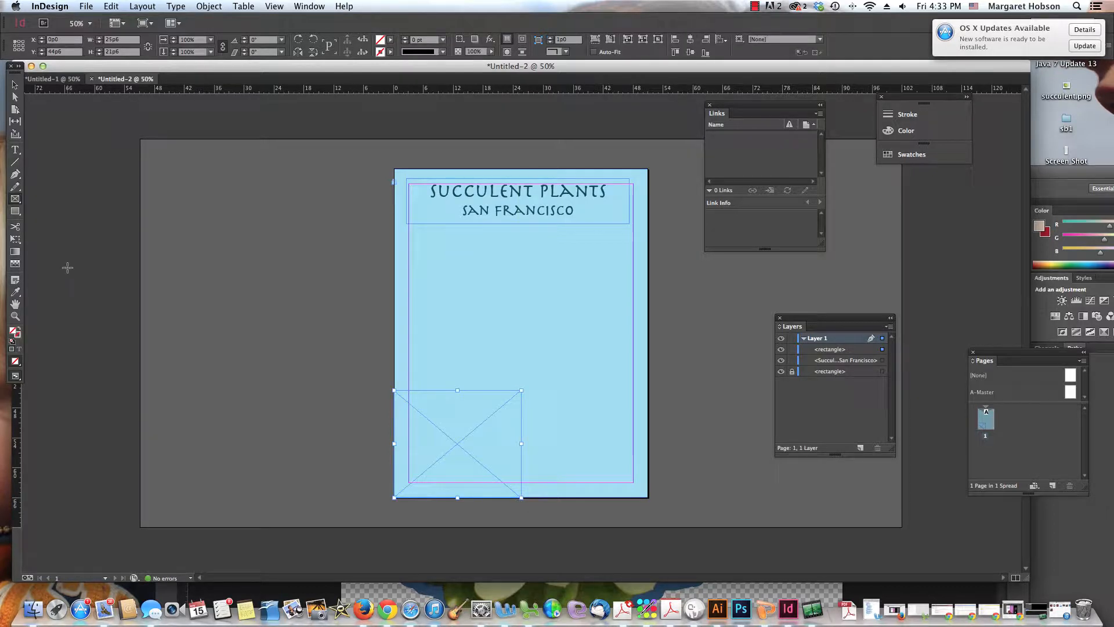
Place succulent.png from the Desktop into the selected image frame.
left_click(86, 5)
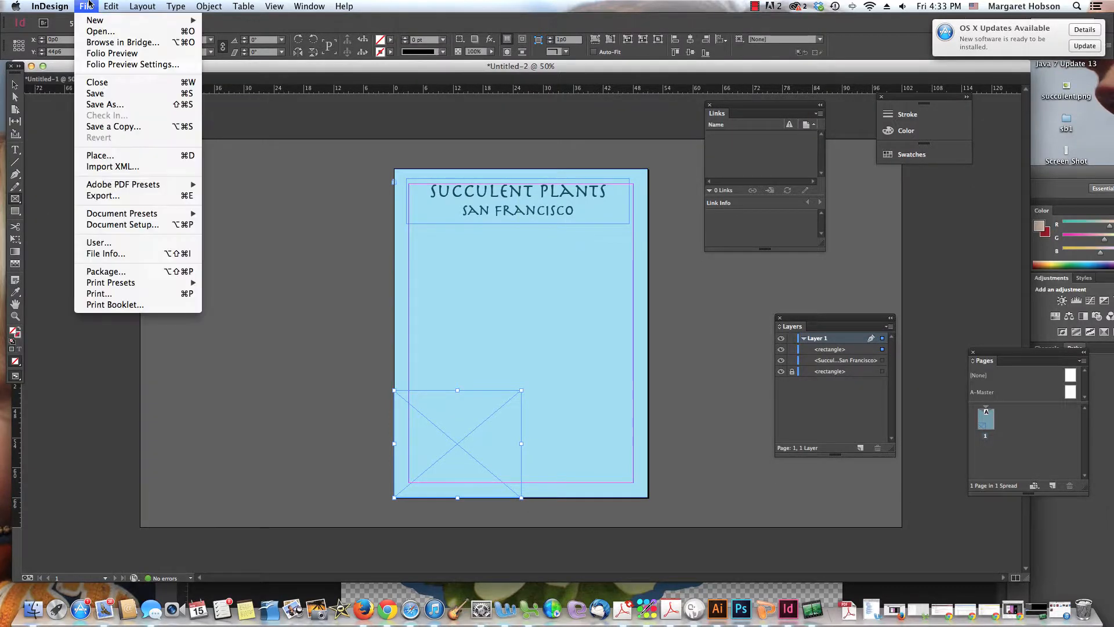
left_click(99, 154)
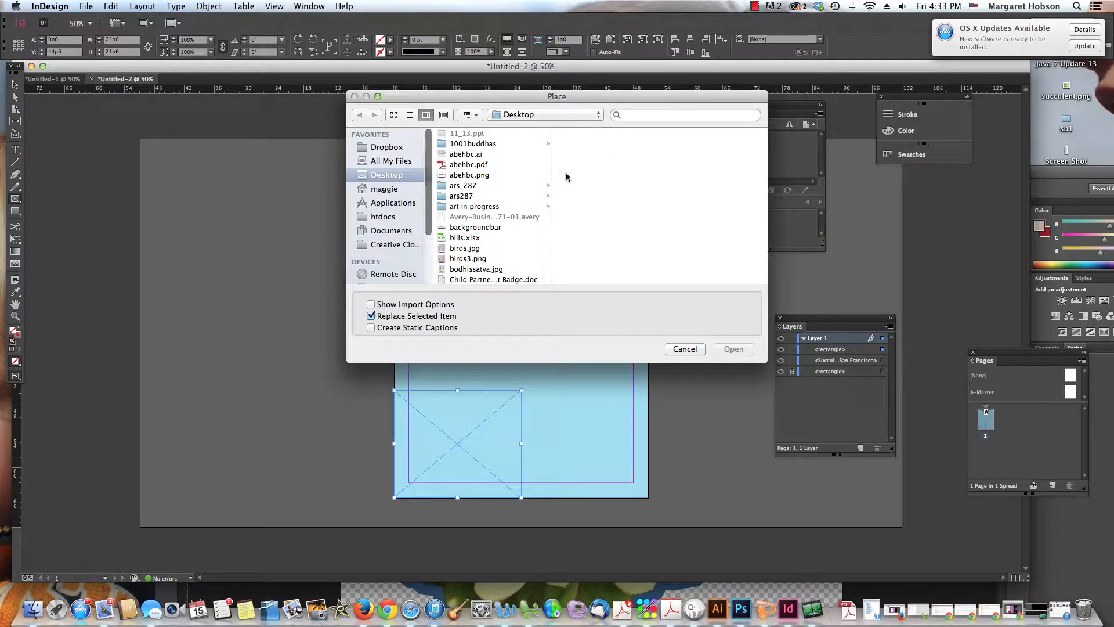
left_click_drag(551, 168, 601, 275)
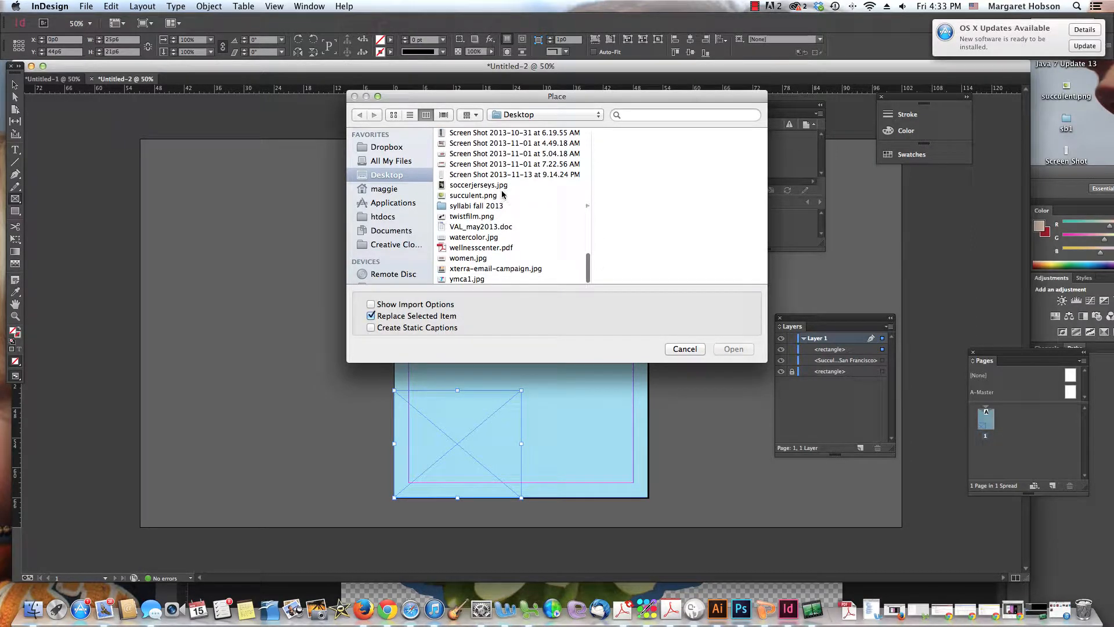
left_click(484, 205)
left_click(483, 195)
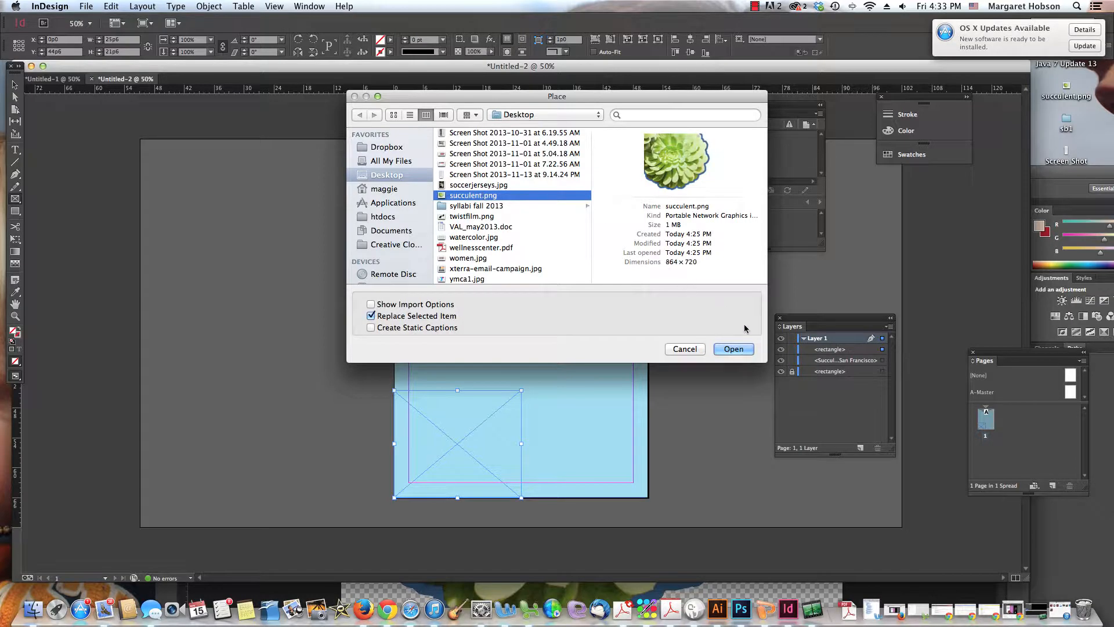
left_click(737, 349)
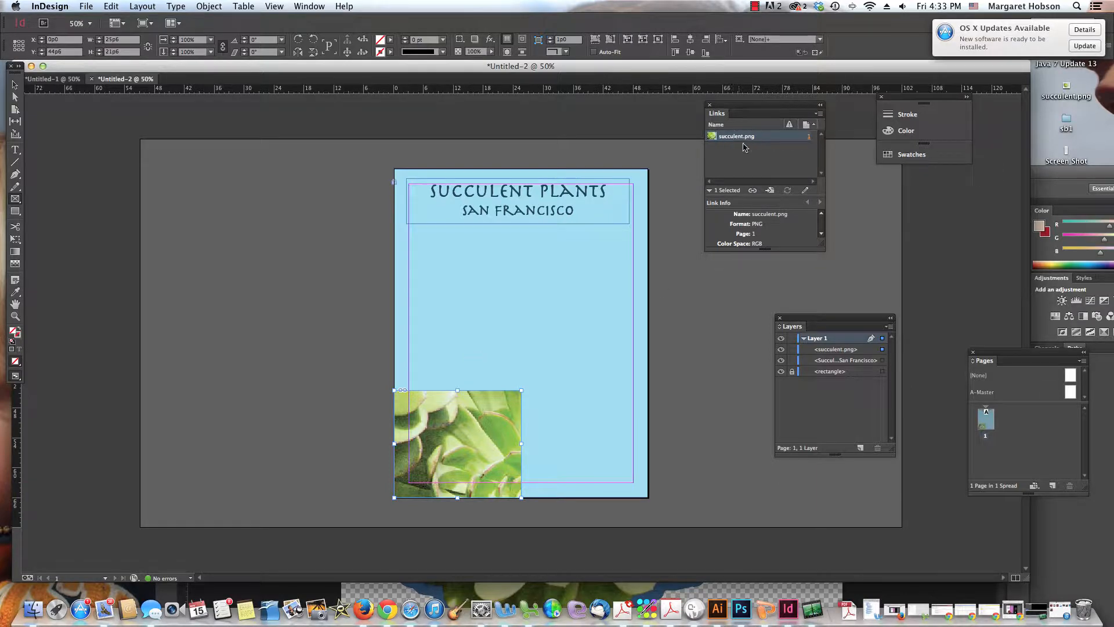
Fit the placed succulent image proportionally inside its frame in the page's lower-left corner.
right_click(446, 423)
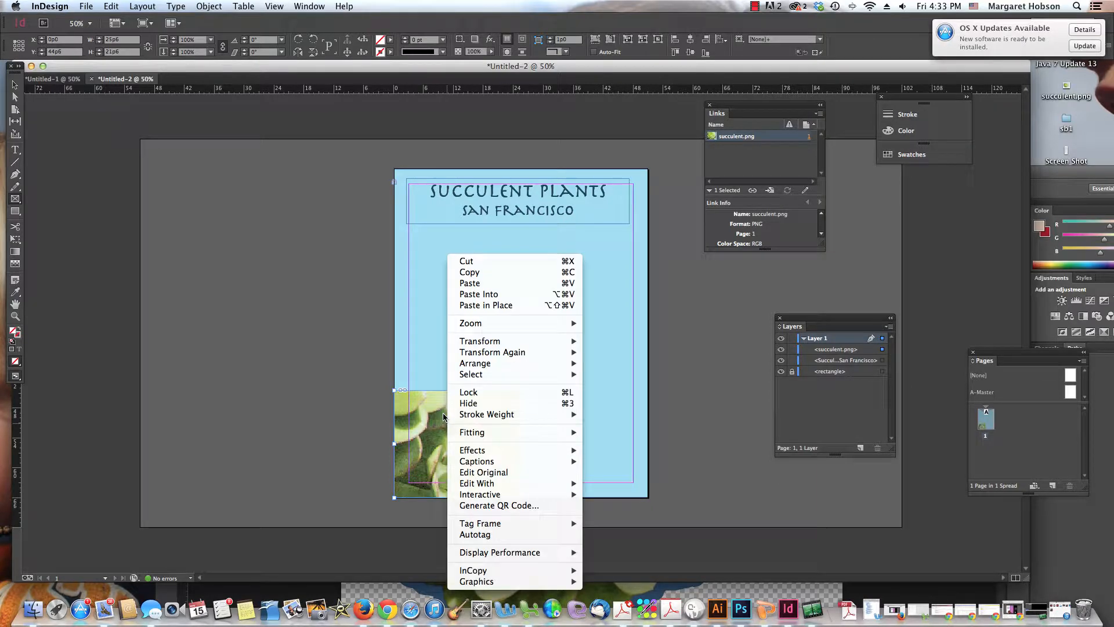
mouse_move(472, 433)
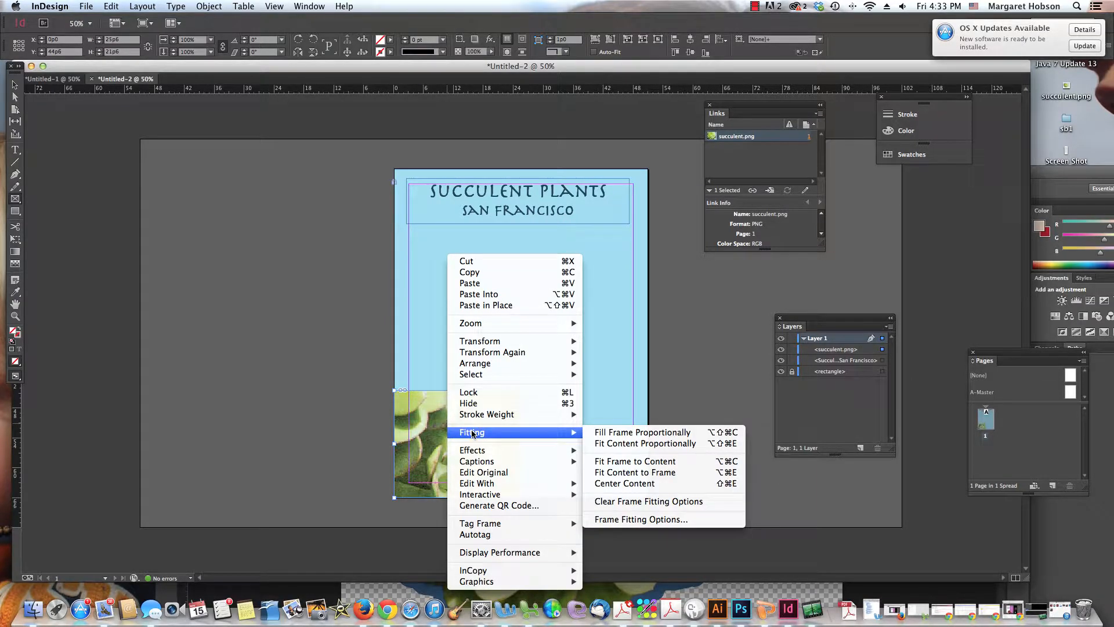
left_click(611, 444)
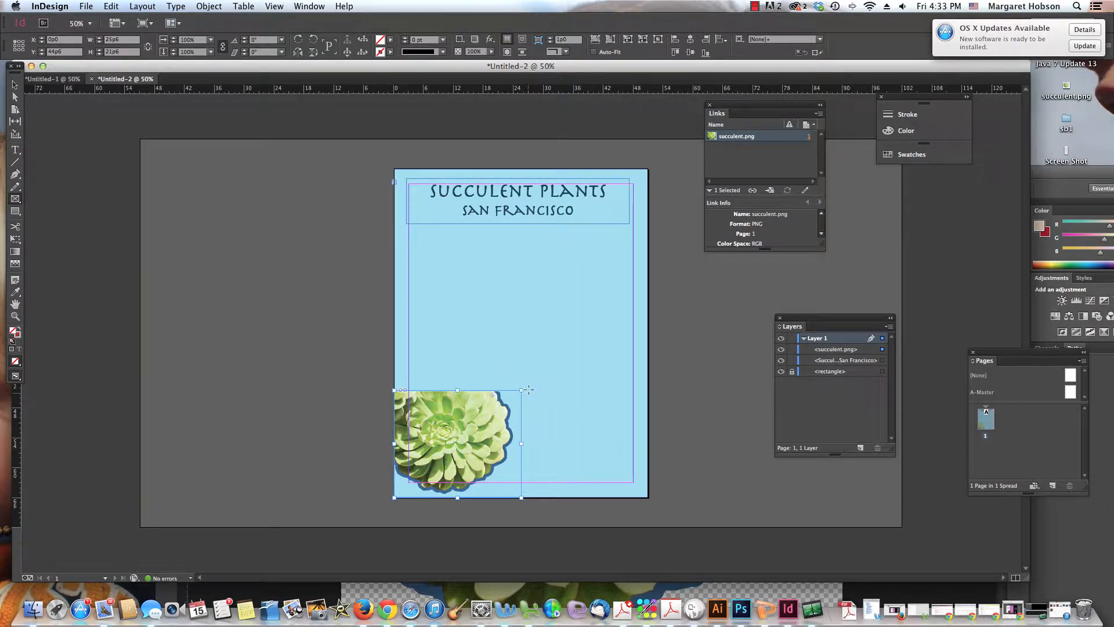
Rotate the succulent frame to about 89.75° and move it so the plant's cropped edges sit flush in the page's lower-left corner.
left_click(16, 84)
left_click_drag(526, 387, 266, 417)
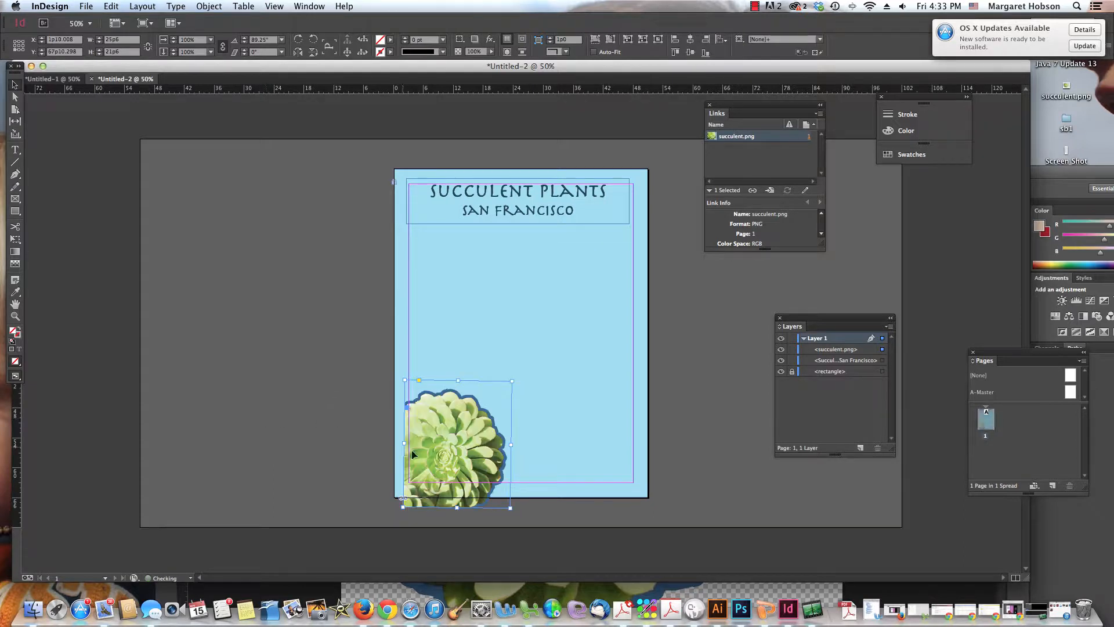
left_click_drag(413, 455, 438, 450)
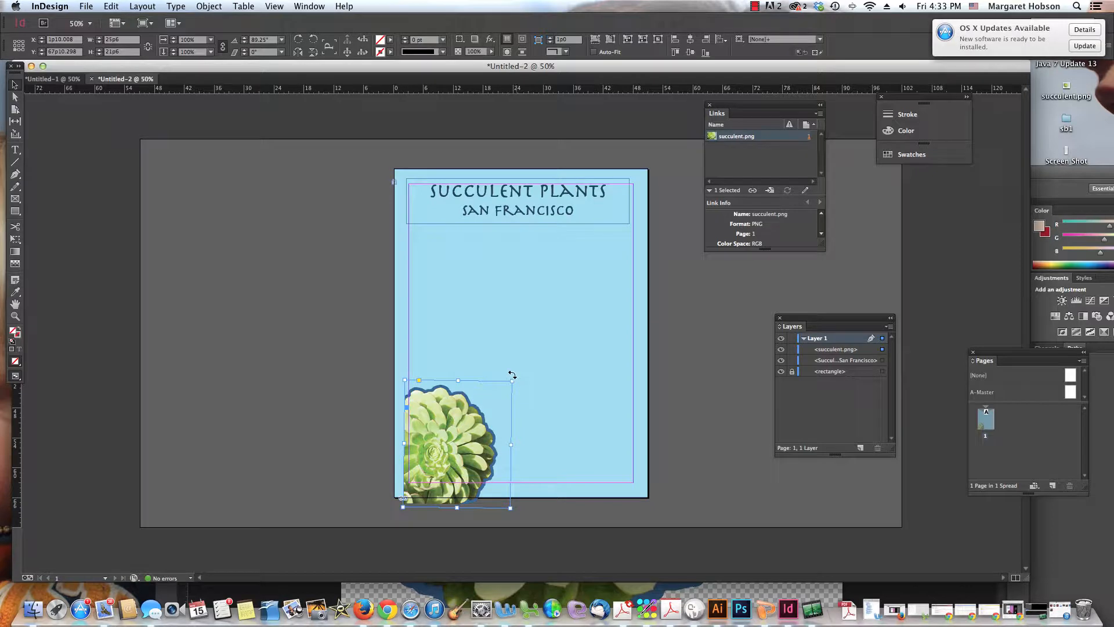
left_click_drag(512, 375, 511, 378)
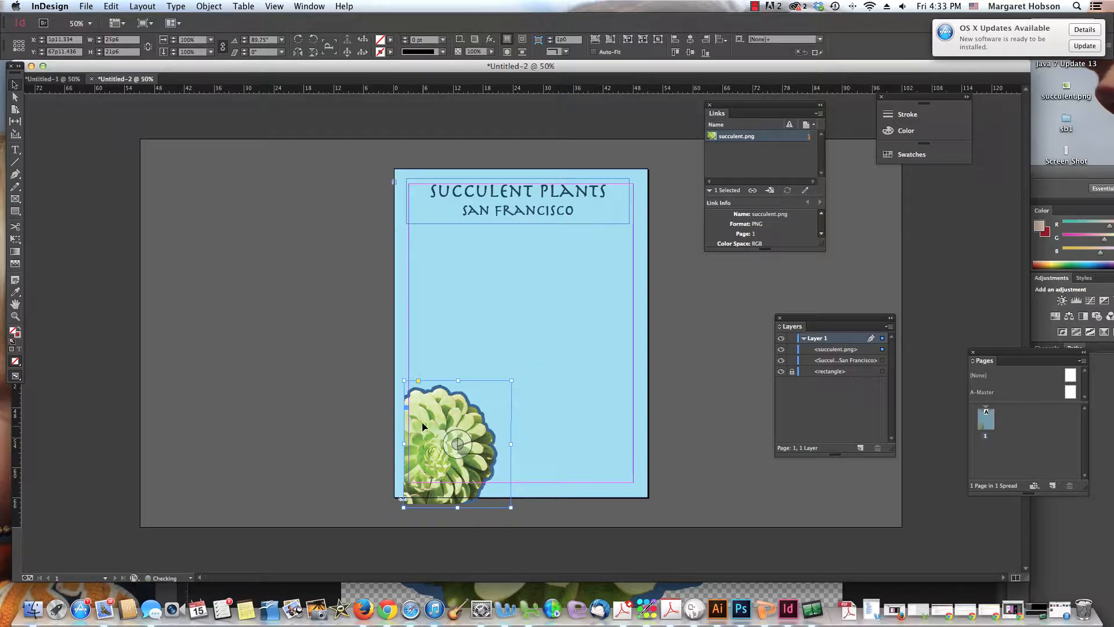
left_click_drag(423, 427, 416, 420)
left_click(339, 402)
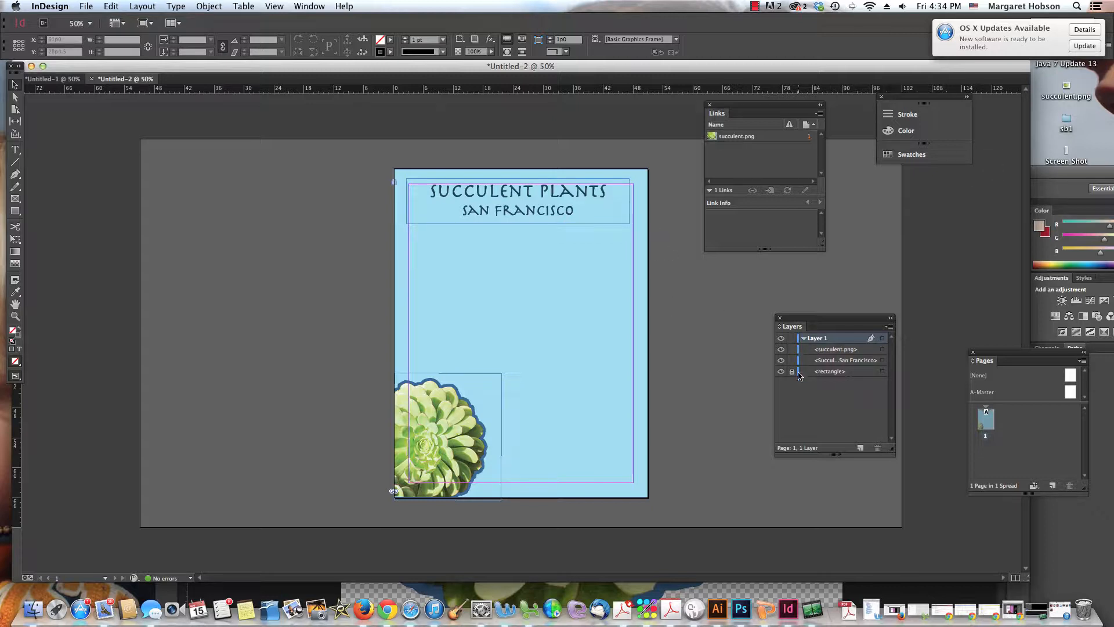
Add a new layer and draw a rectangular image frame about 26p1.5 by 34p10.5 in the page's lower-right corner.
left_click(860, 447)
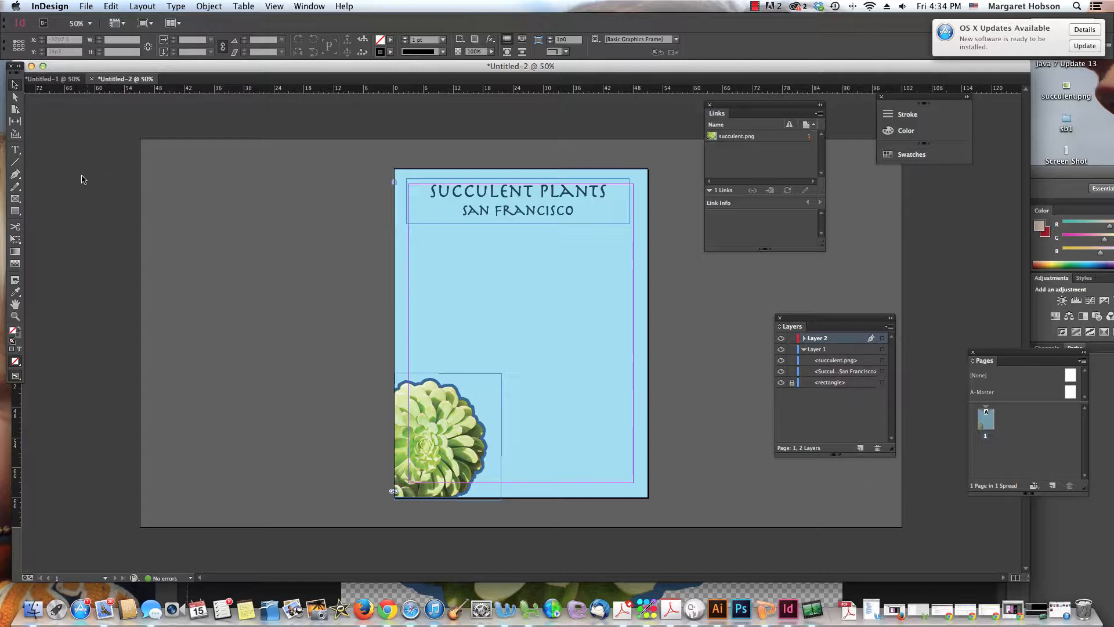
left_click(18, 199)
left_click_drag(558, 341, 648, 498)
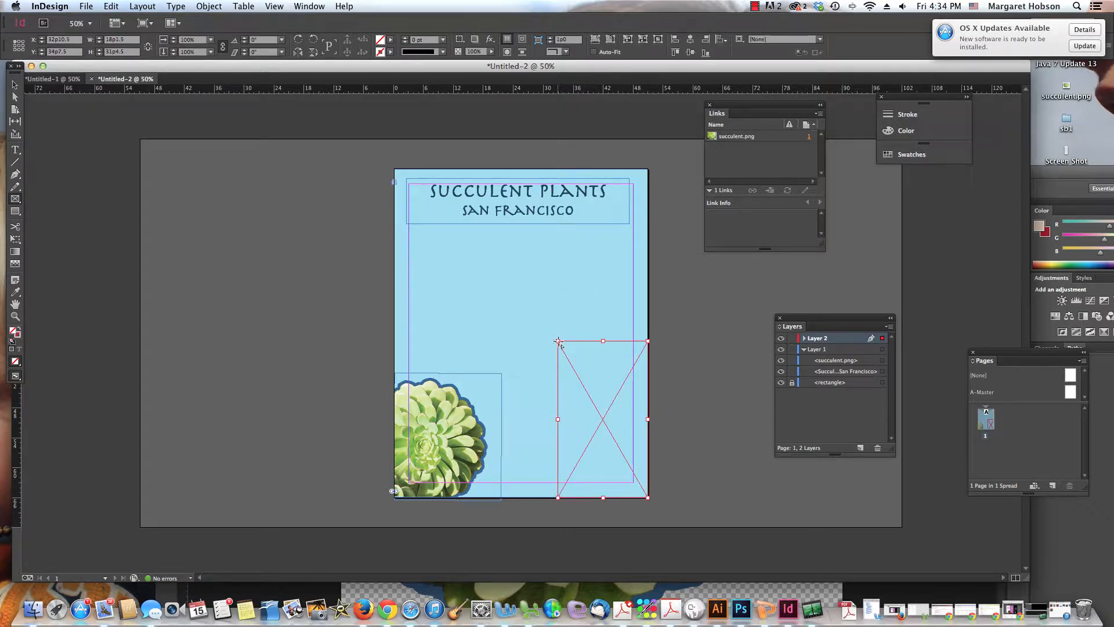
left_click(15, 86)
left_click_drag(557, 340, 518, 323)
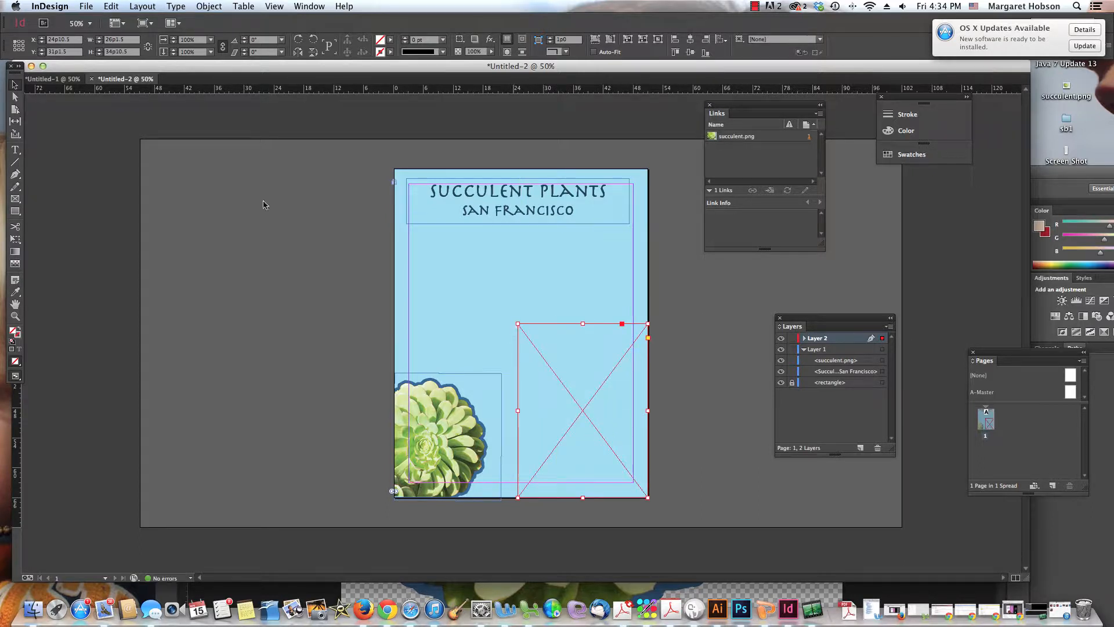
Place succulent.png from the Desktop into the new lower-right frame.
left_click(86, 6)
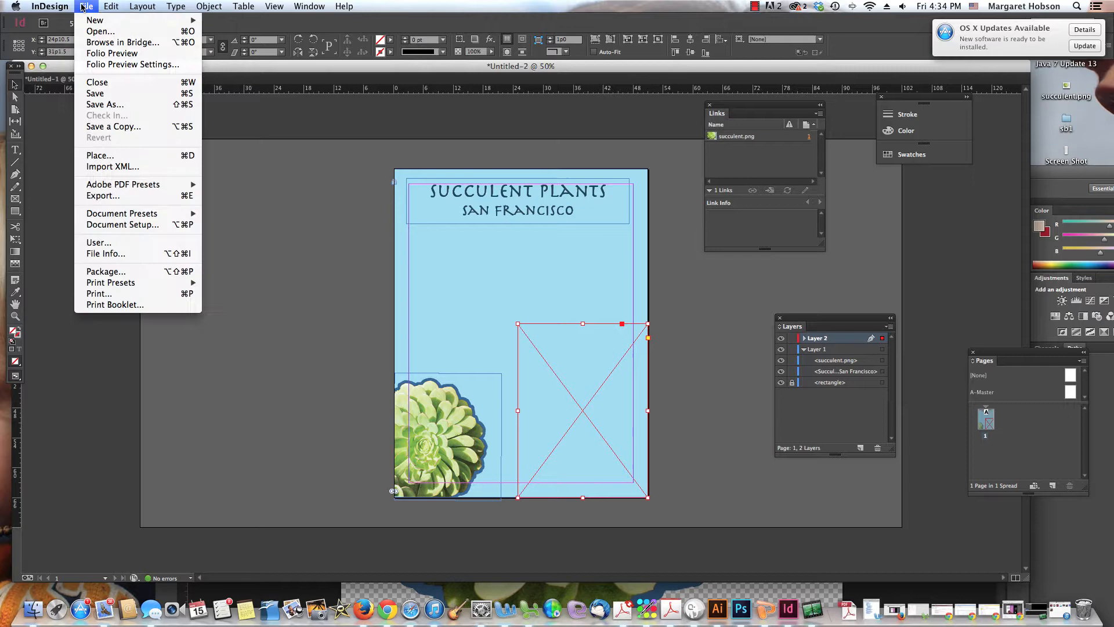
left_click(101, 158)
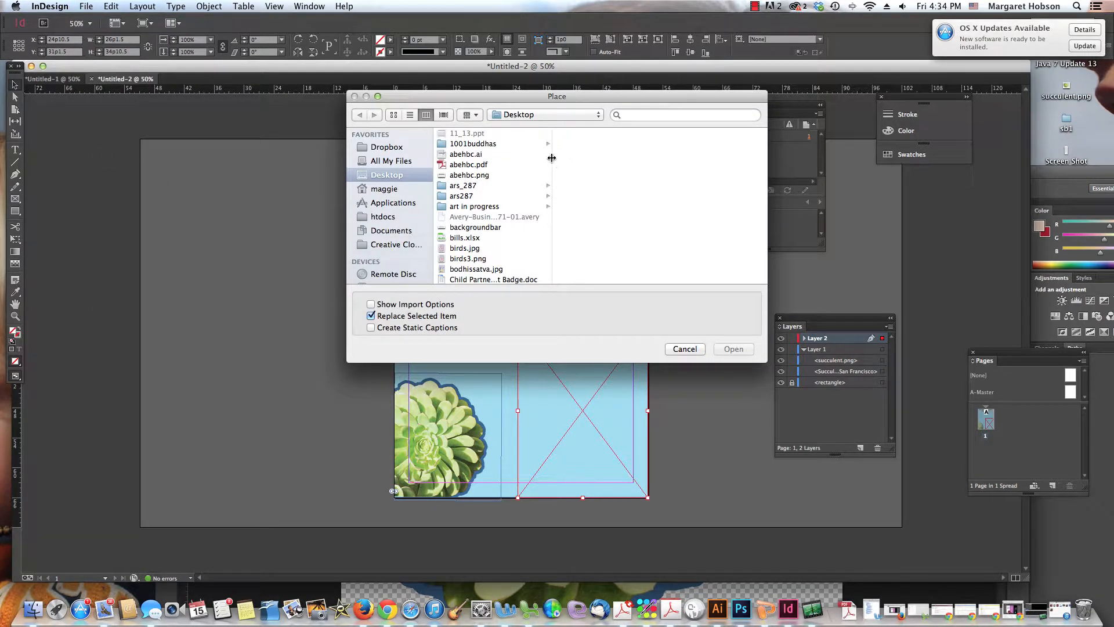
left_click_drag(552, 158, 601, 280)
left_click(462, 197)
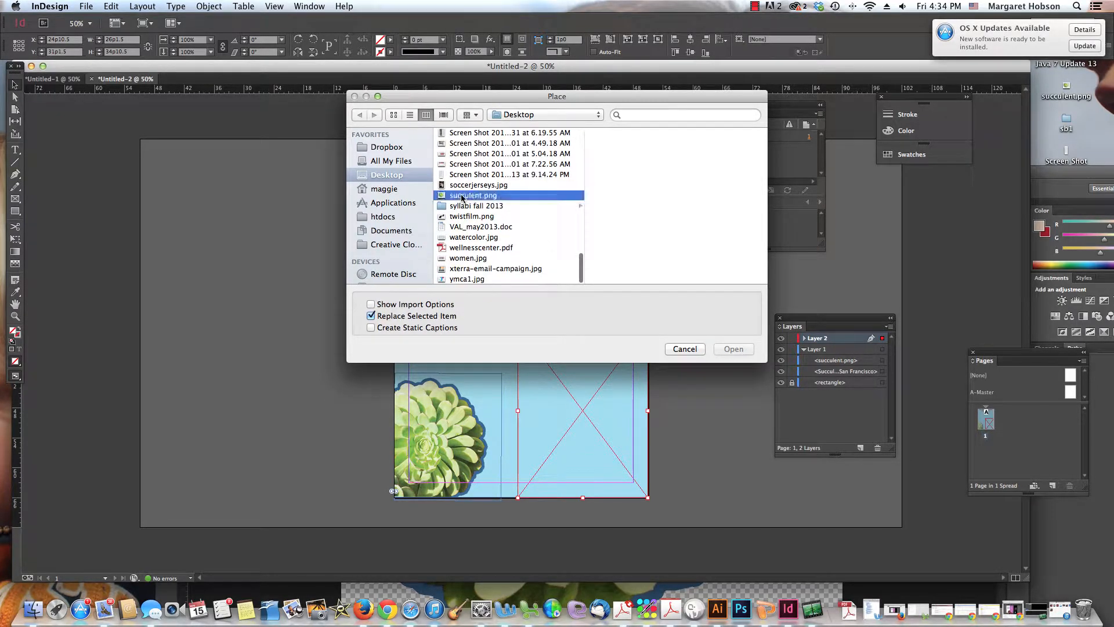
left_click(732, 349)
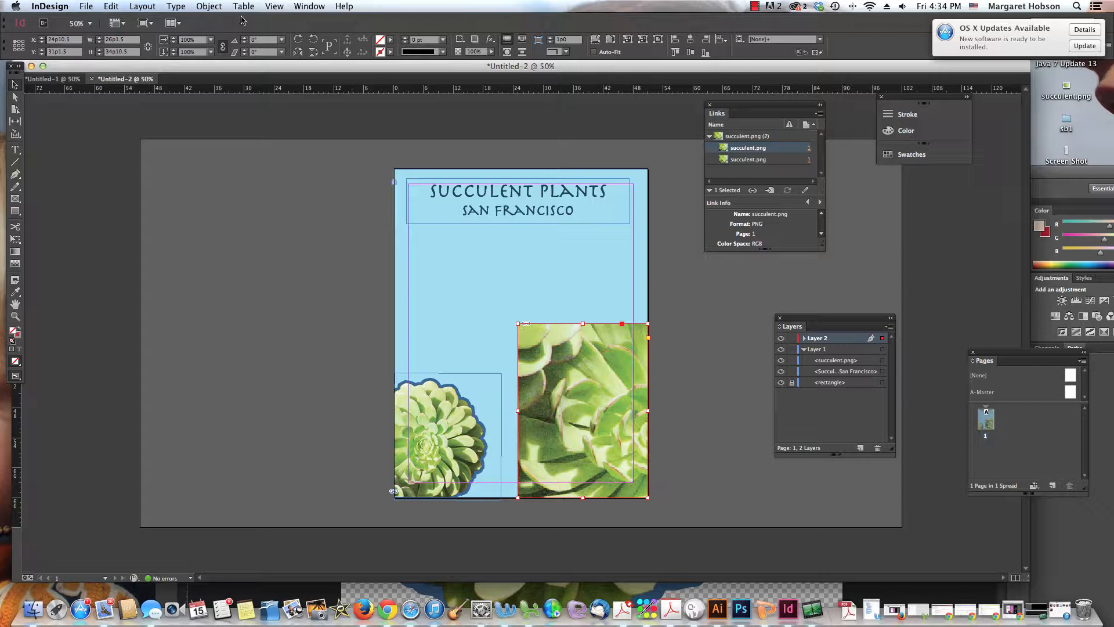
Fit the second succulent image proportionally inside its lower-right frame.
left_click(208, 6)
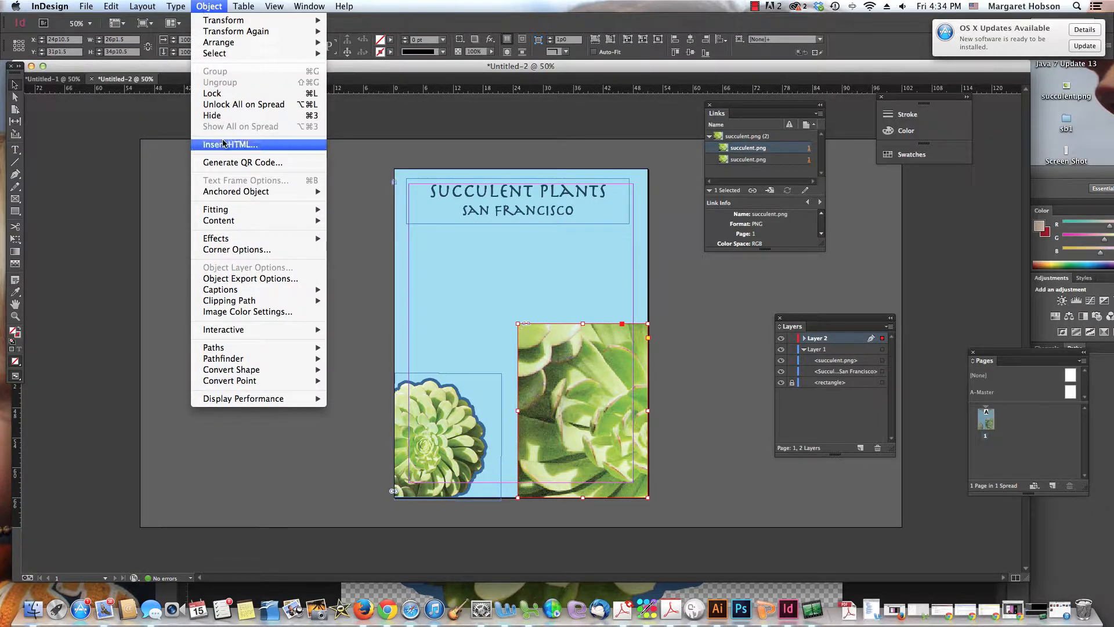
mouse_move(227, 209)
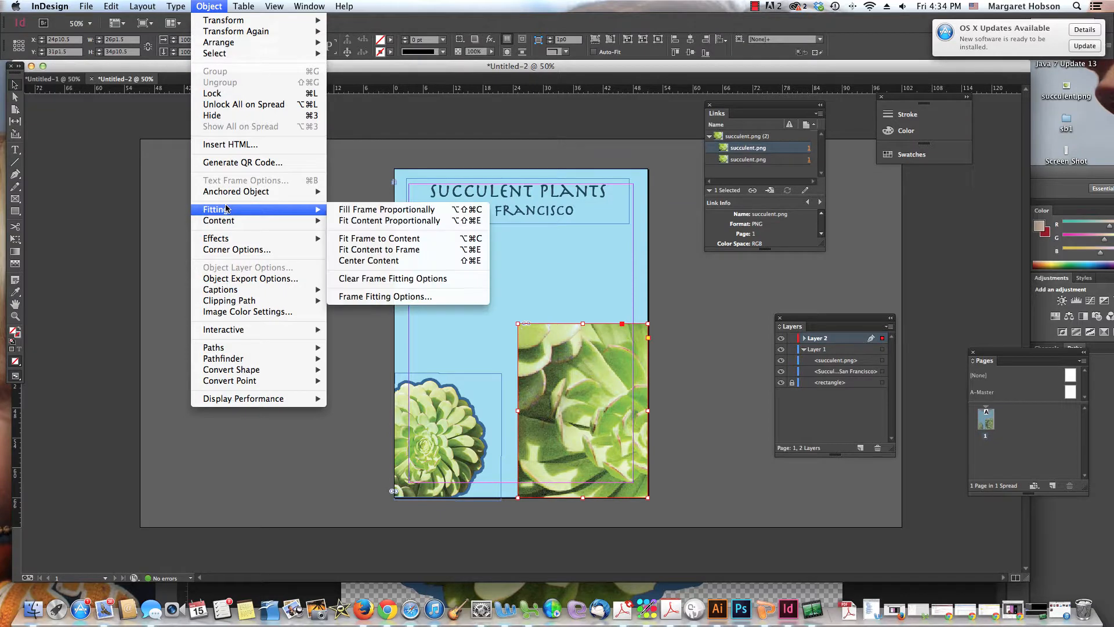
left_click(366, 221)
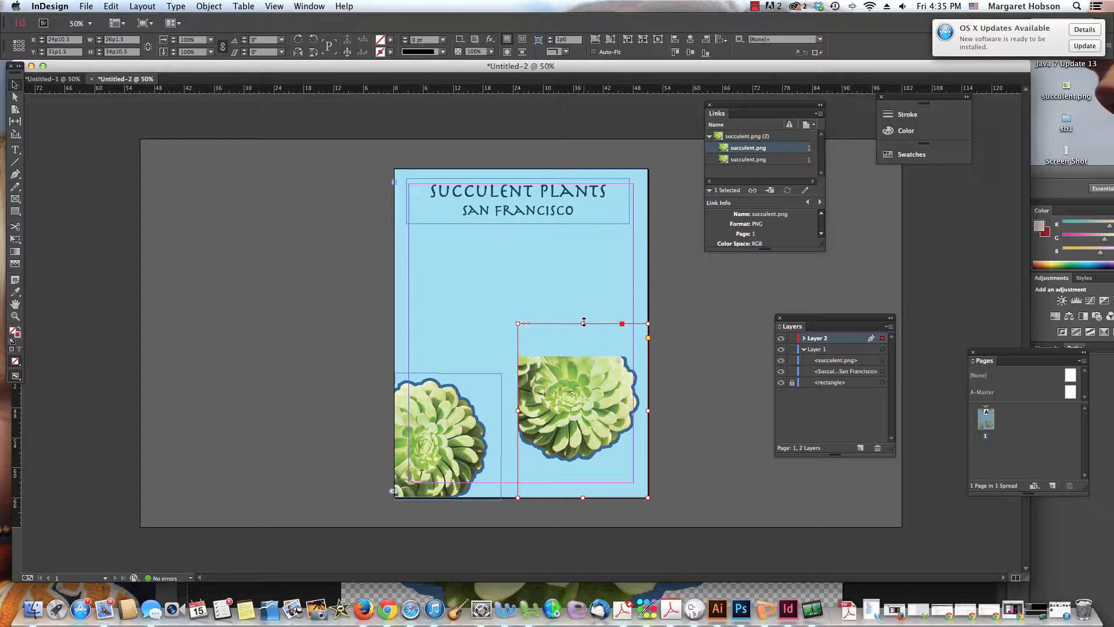
Shorten the second succulent's frame, rotate it to about 178° and seat the plant in the page's lower-right corner.
left_click_drag(584, 323, 610, 501)
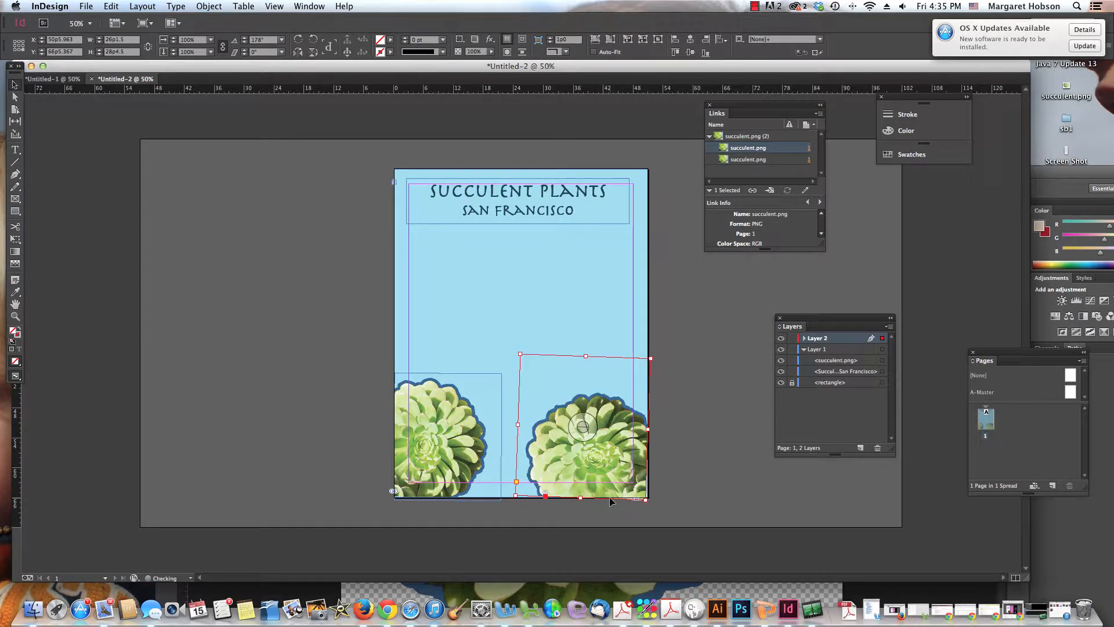
left_click(243, 302)
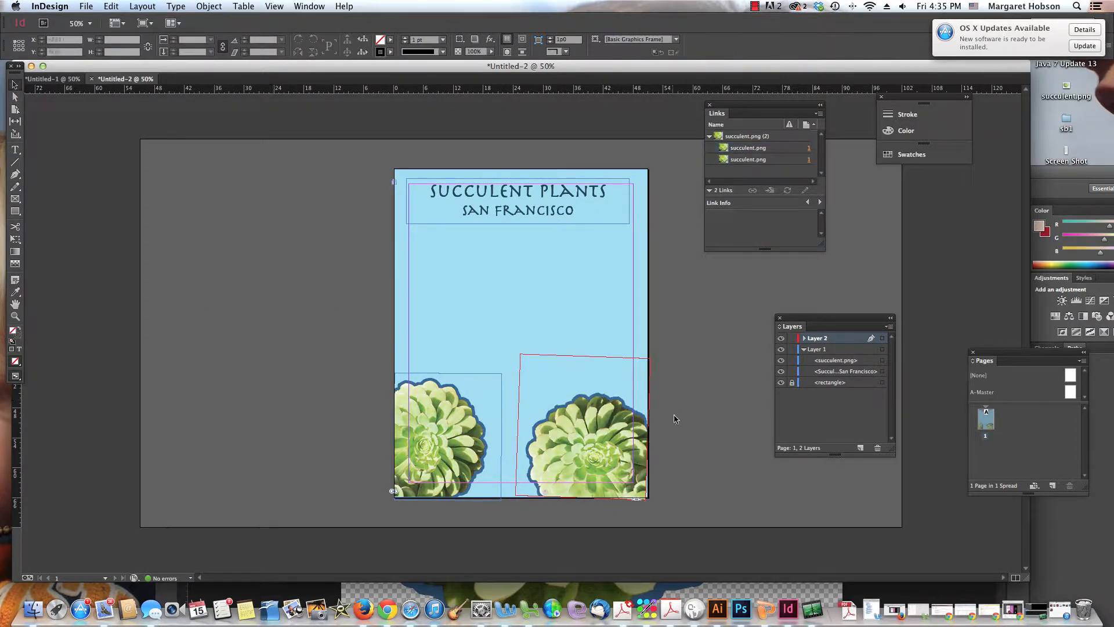
Move the title text frame down to the middle of the page, above the two succulents.
left_click(608, 440)
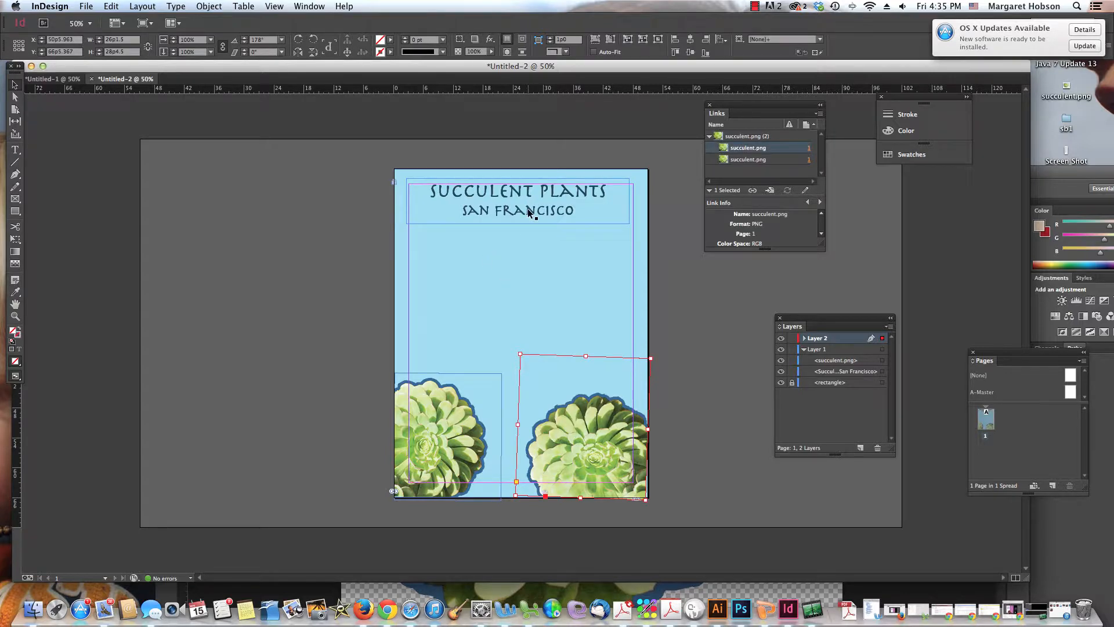
left_click_drag(527, 208, 532, 340)
left_click(373, 326)
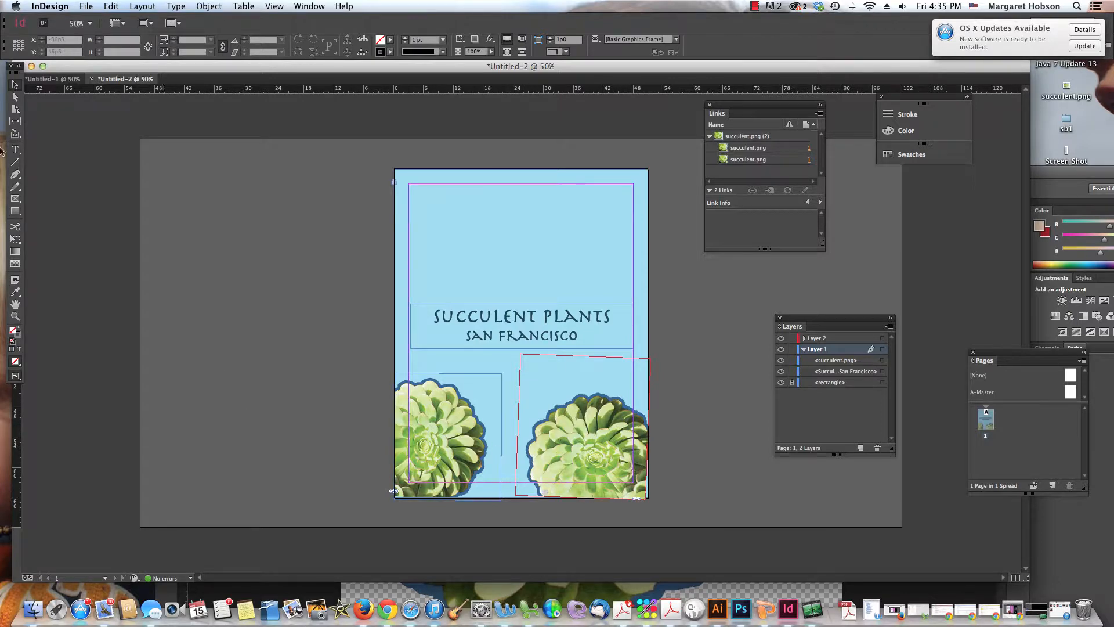
Place a third succulent.png from the Desktop at full size without a frame, starting near the page's upper-right corner.
left_click(86, 6)
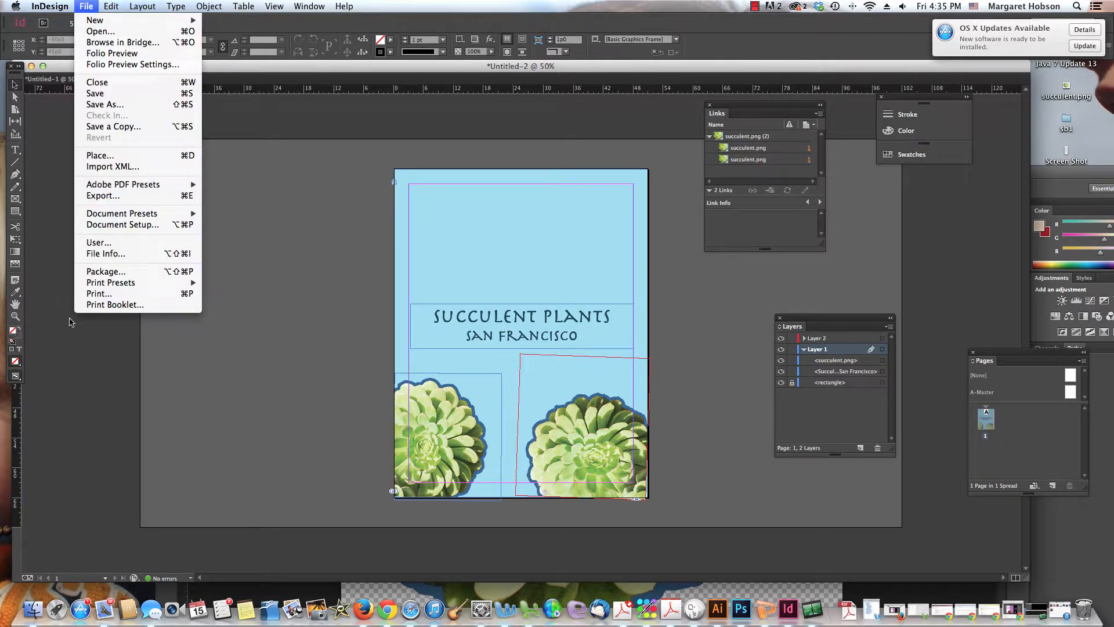
left_click(90, 155)
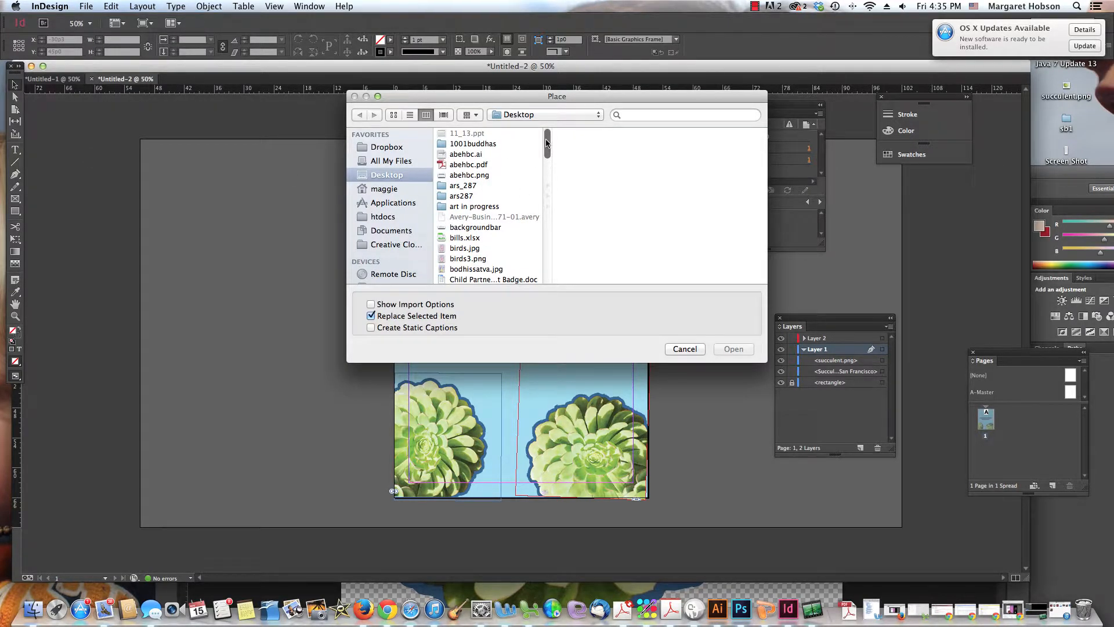
left_click_drag(546, 143, 552, 255)
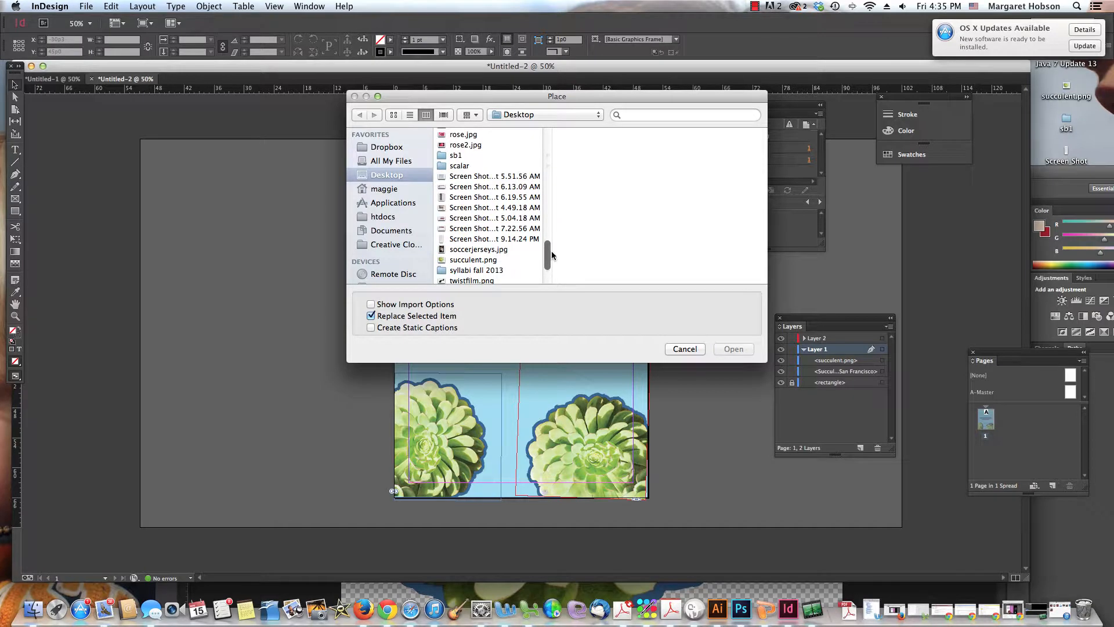
left_click(474, 260)
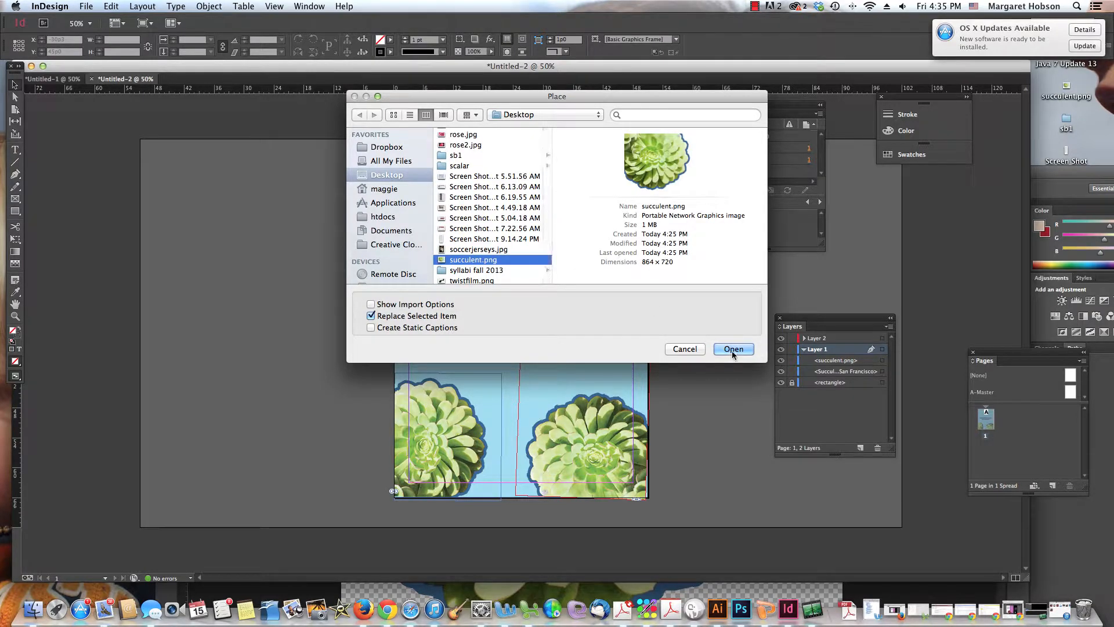
left_click(733, 350)
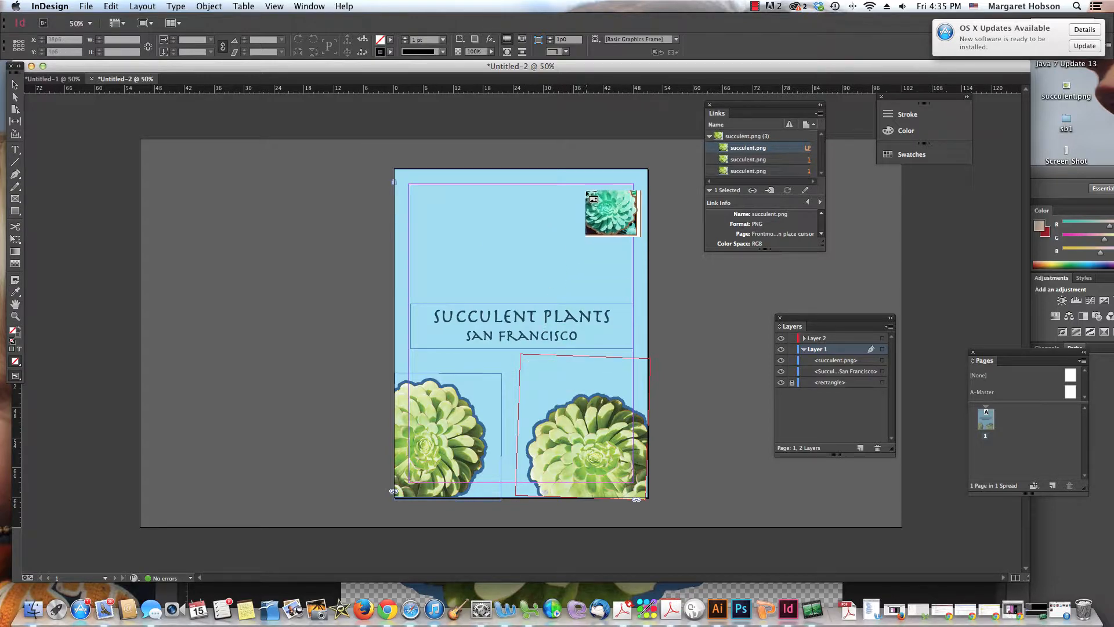
left_click(585, 191)
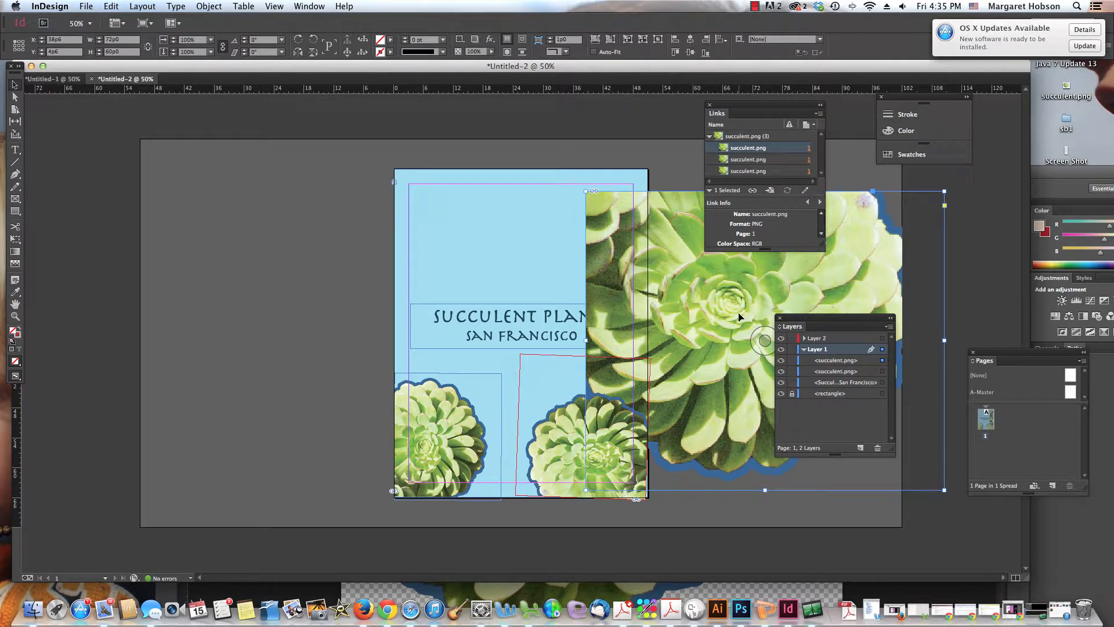
Crop the third succulent's frame to a banner about 46p4.5 by 21p6 and position it across the top of the page.
left_click_drag(739, 316, 415, 241)
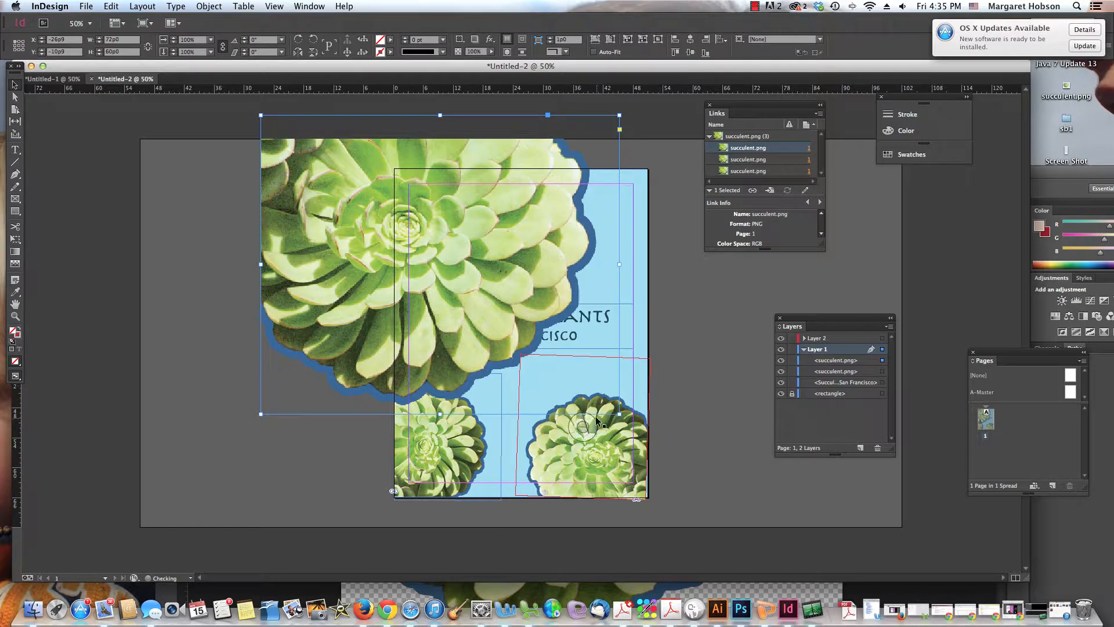
left_click_drag(620, 414, 492, 279)
left_click_drag(349, 198, 489, 246)
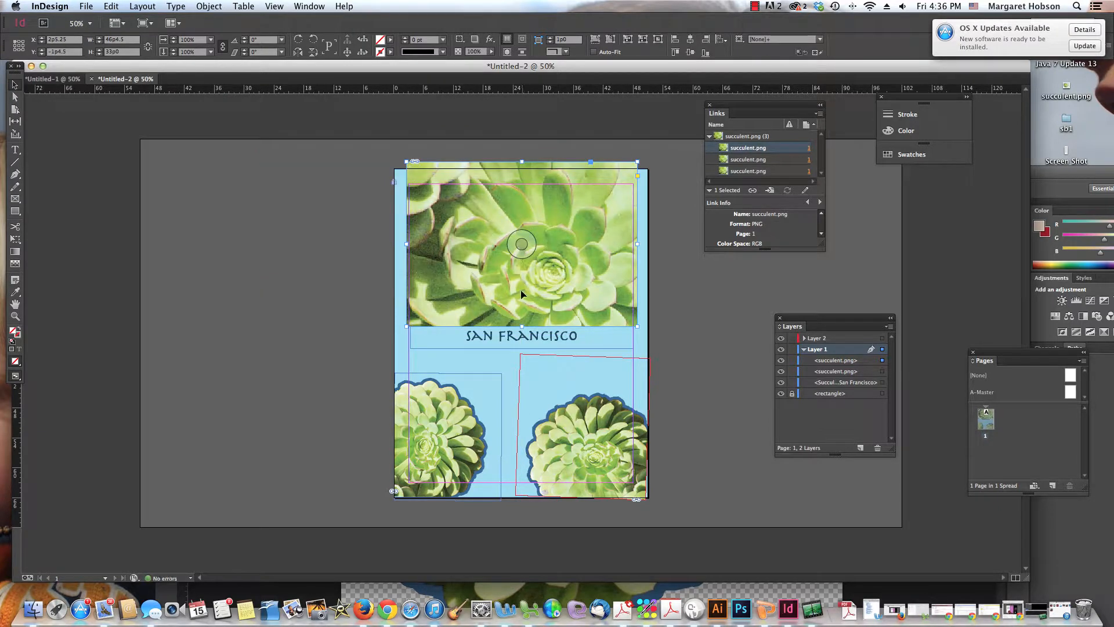
left_click_drag(522, 326, 522, 269)
left_click_drag(507, 223, 490, 243)
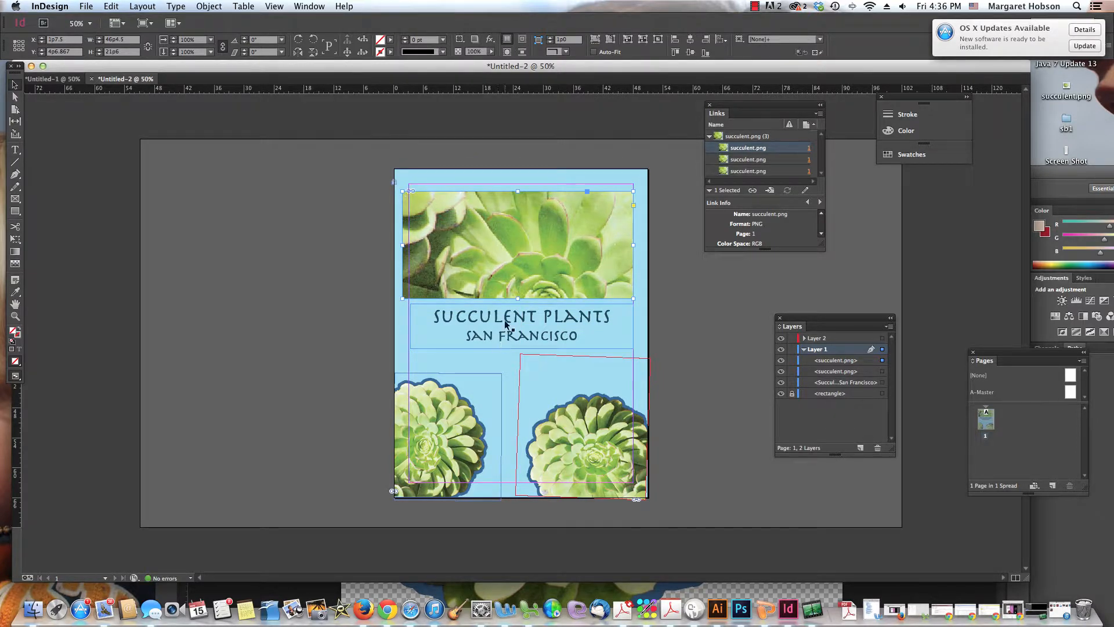
Move the title text frame onto the banner image and bring it to the front.
left_click_drag(505, 315, 503, 230)
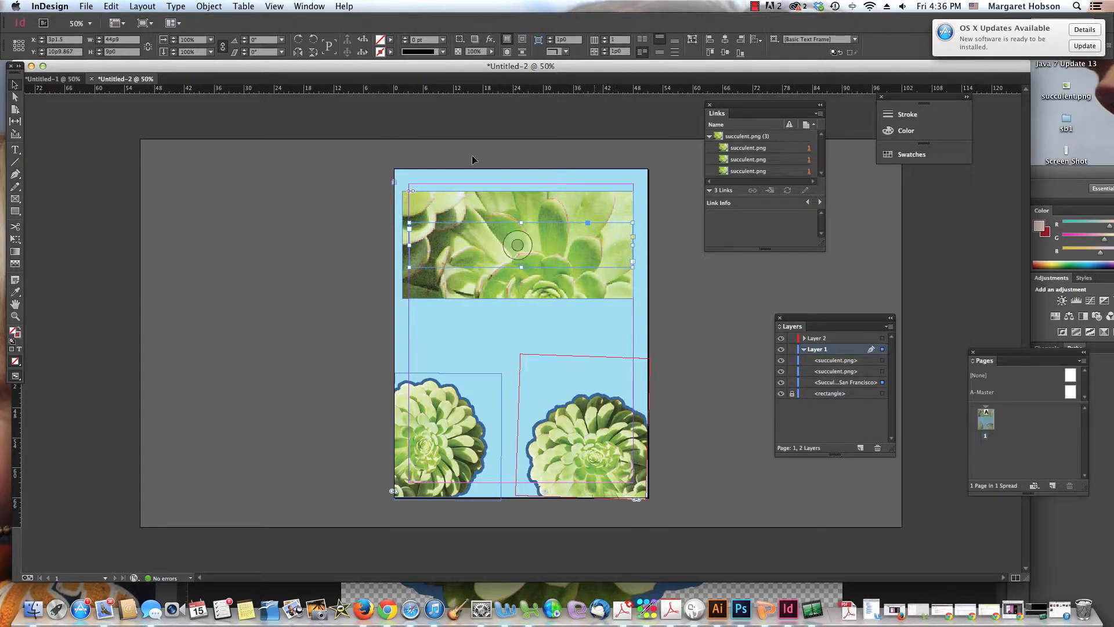
left_click(209, 7)
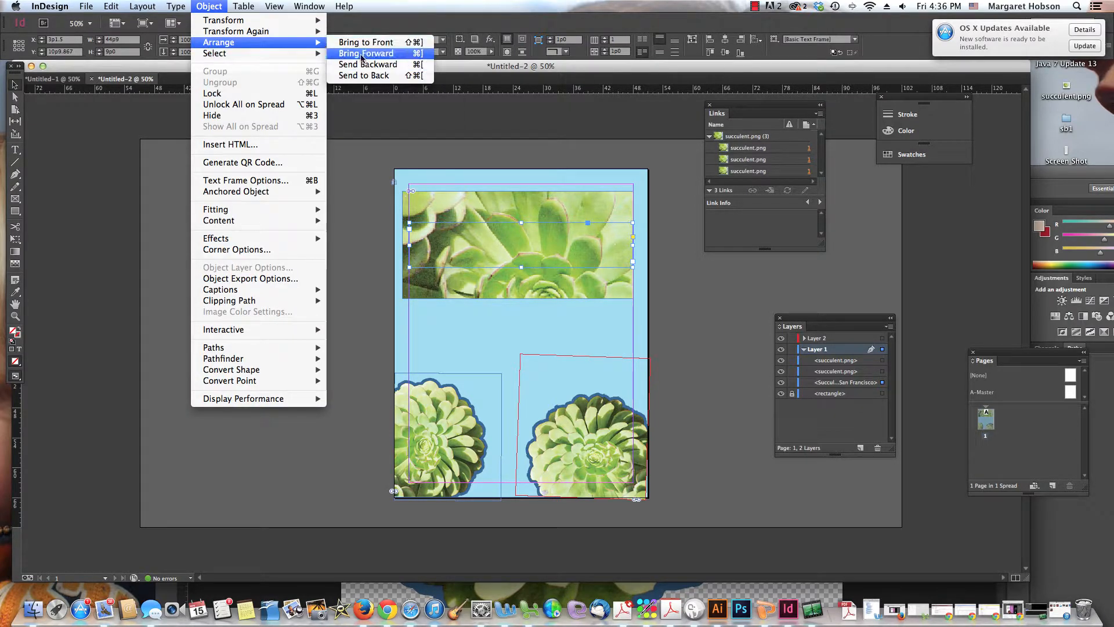
left_click(358, 43)
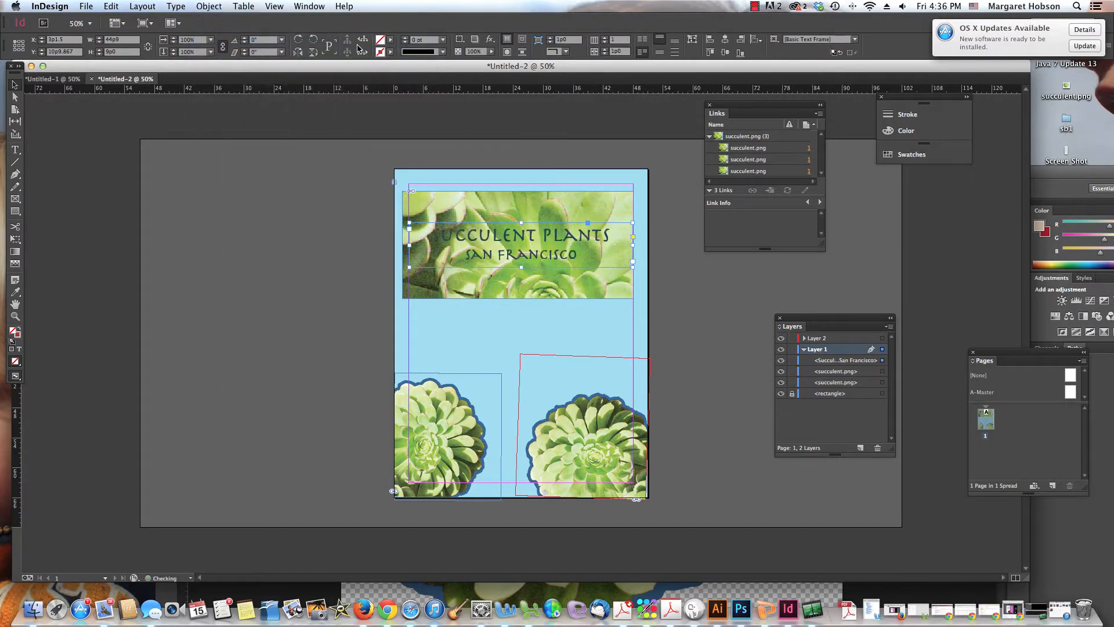
left_click(317, 287)
Lower the banner image's opacity so it fades into the light blue background behind the title.
left_click(487, 216)
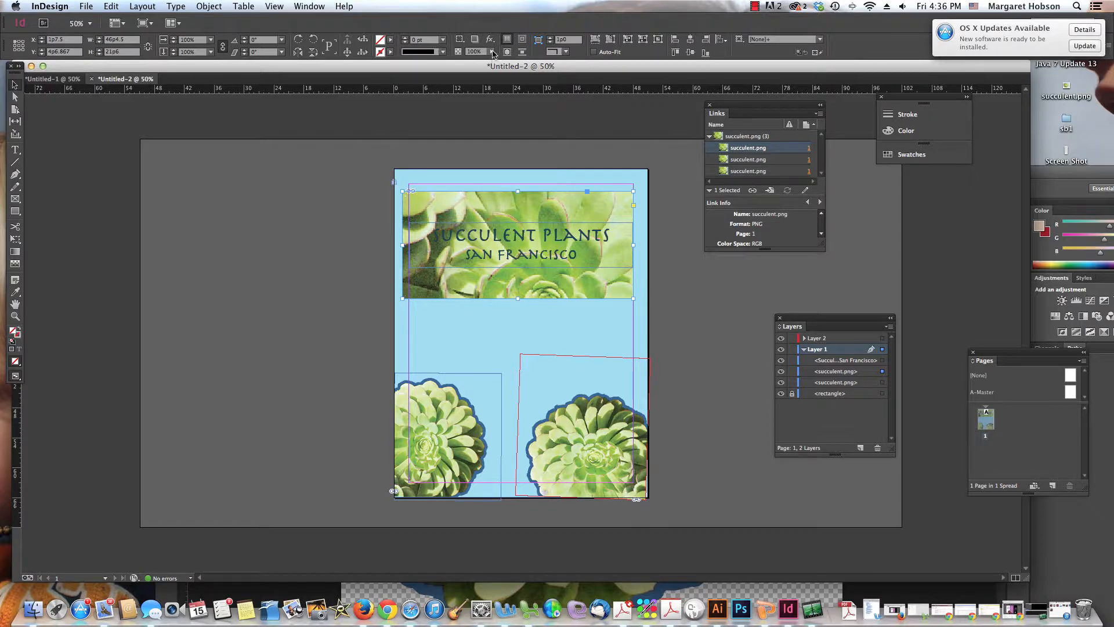
left_click(492, 53)
left_click_drag(492, 66, 447, 67)
left_click(360, 326)
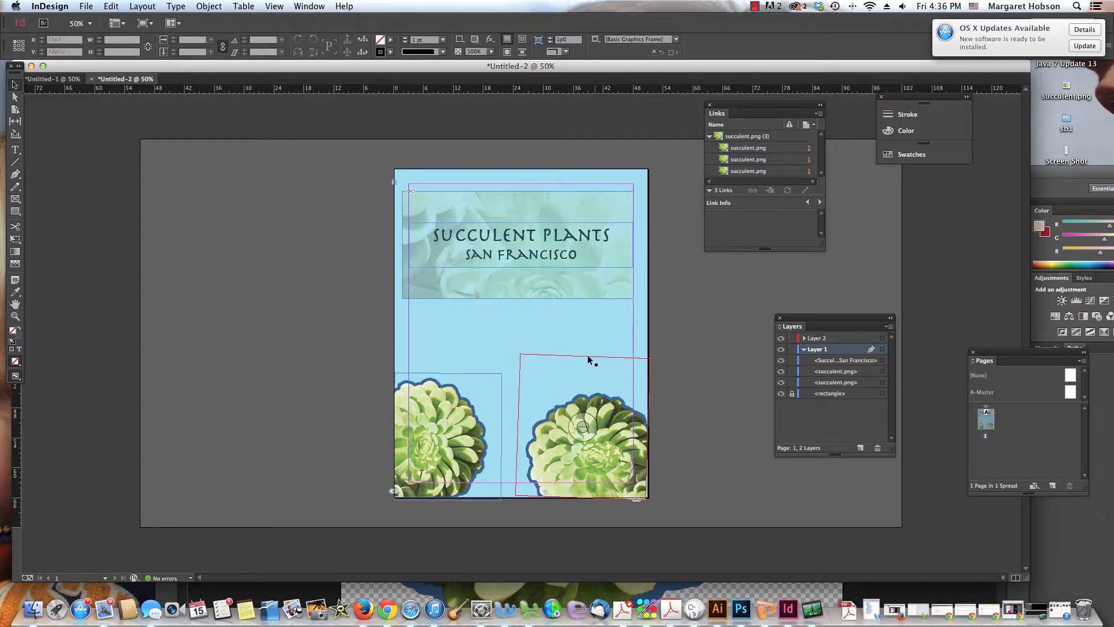
Set the banner image frame's stroke type to Japanese Dots.
left_click(446, 294)
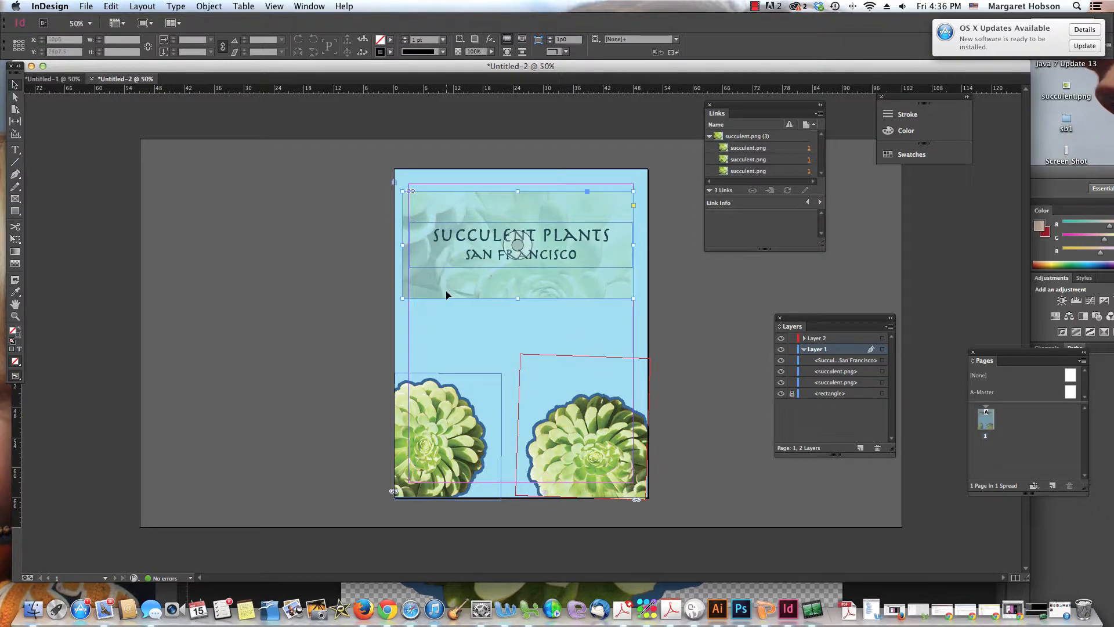
left_click(907, 116)
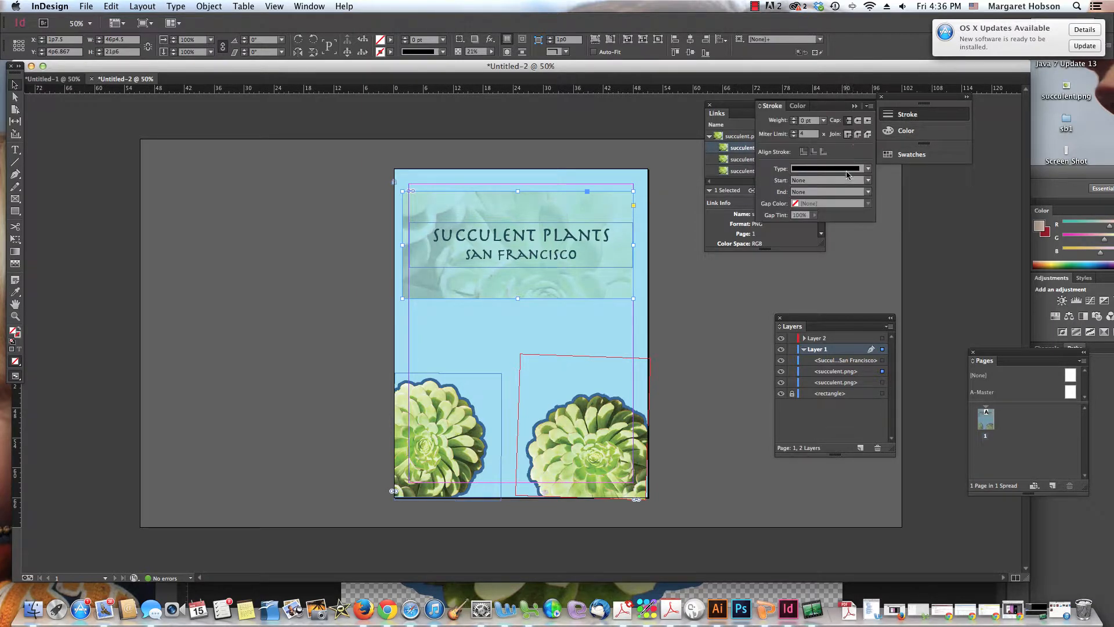
left_click(869, 169)
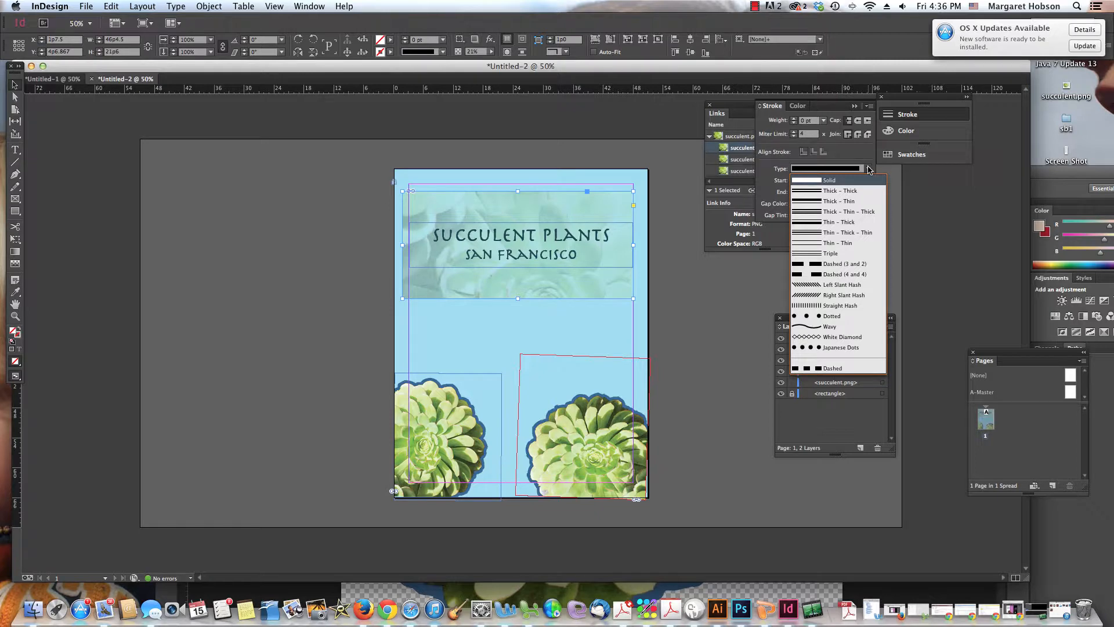
left_click(818, 350)
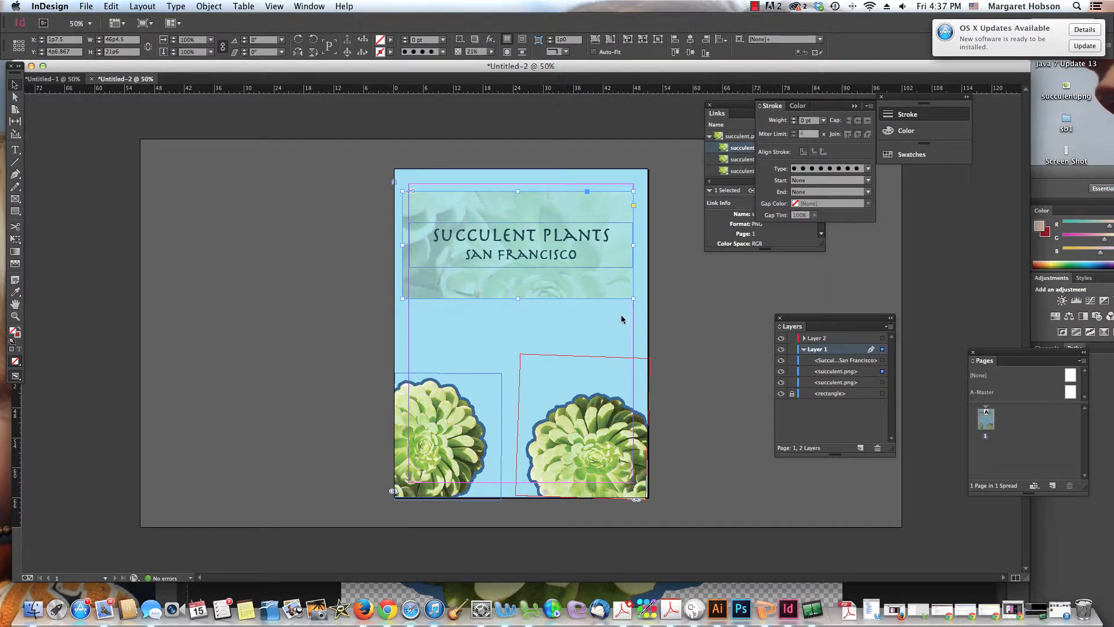
Colour the banner frame's stroke a medium blue, RGB 10, 103, 151.
double_click(16, 336)
left_click(263, 326)
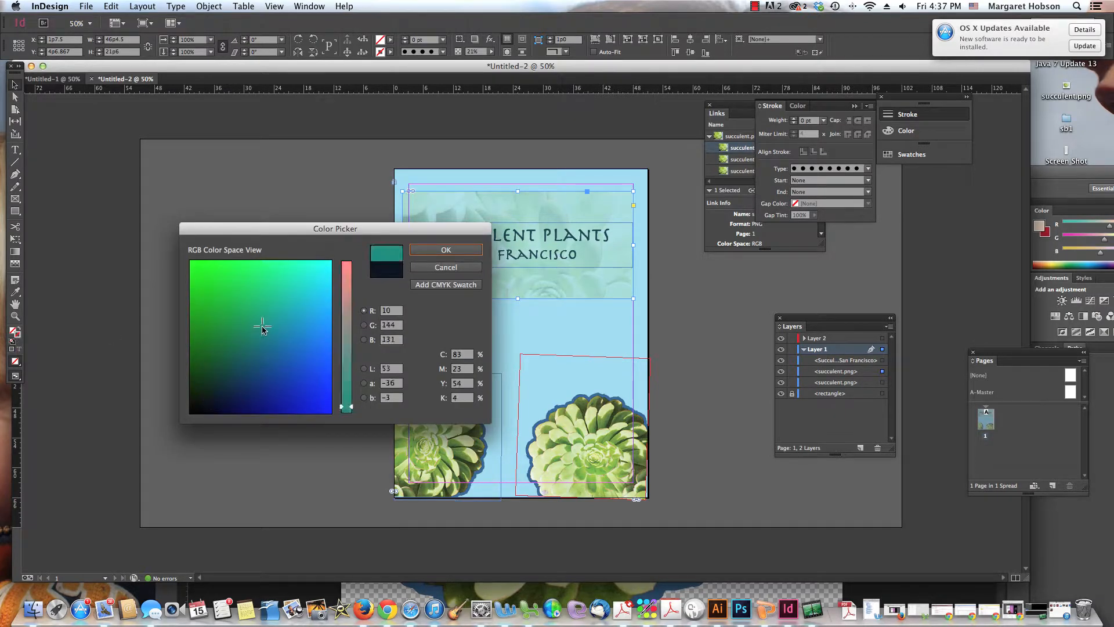
left_click(286, 343)
left_click(273, 348)
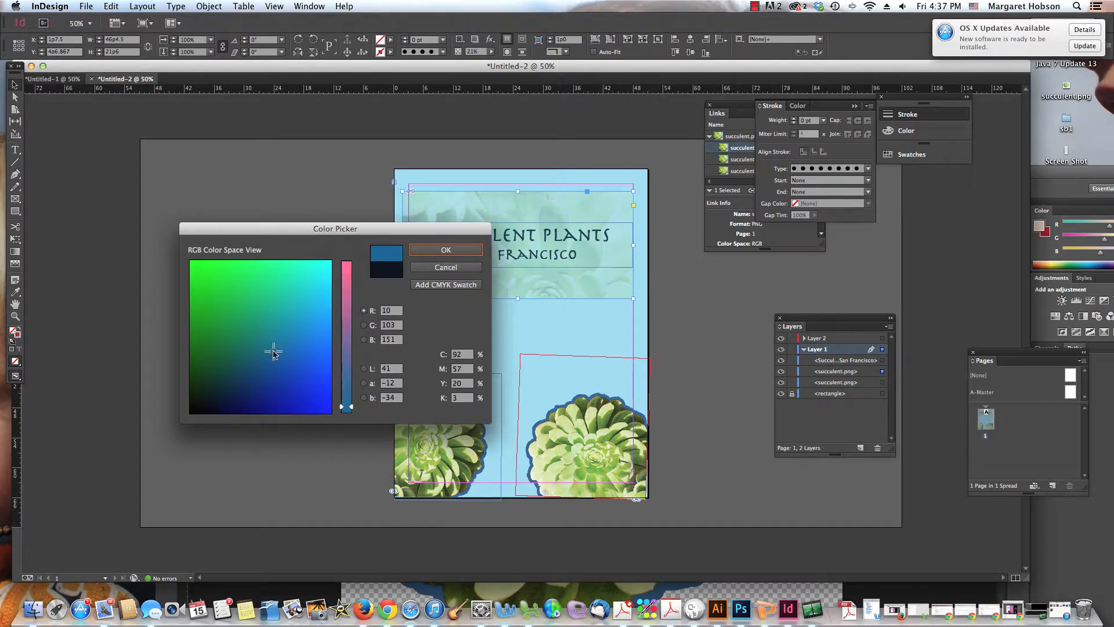
left_click(446, 251)
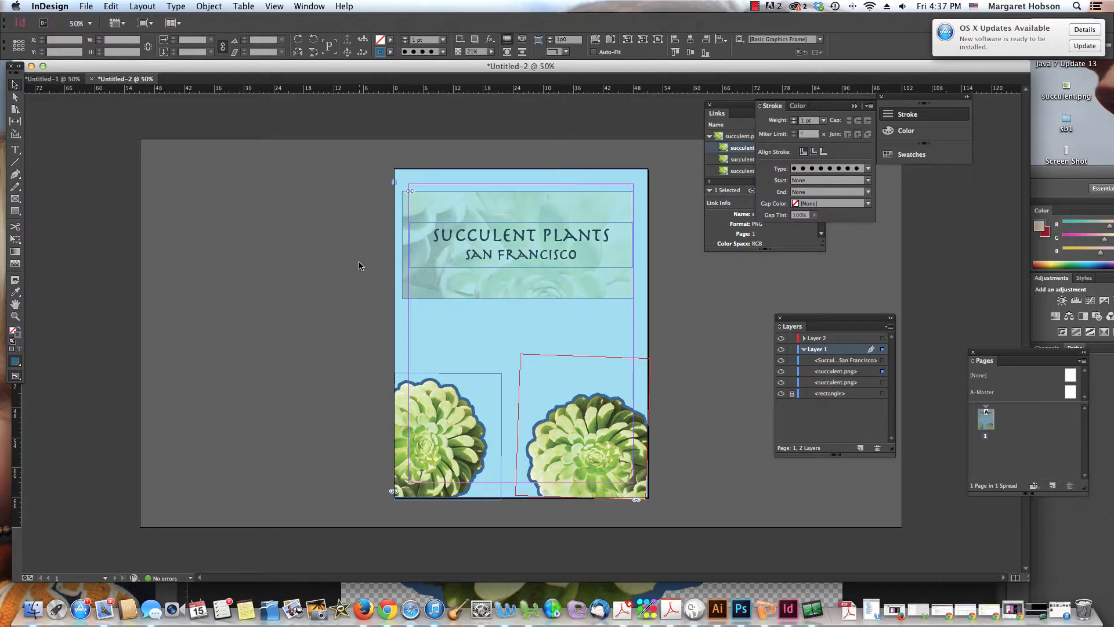
Set the weight of the banner frame's dotted stroke to 4 pt.
left_click(15, 316)
left_click_drag(387, 187, 453, 251)
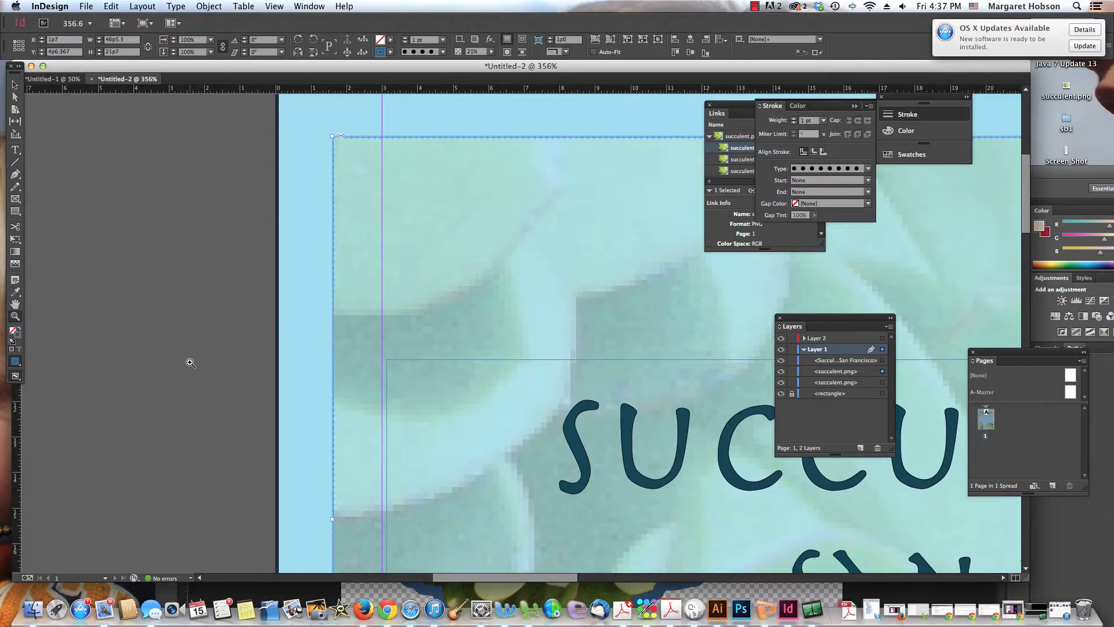
key("super+minus")
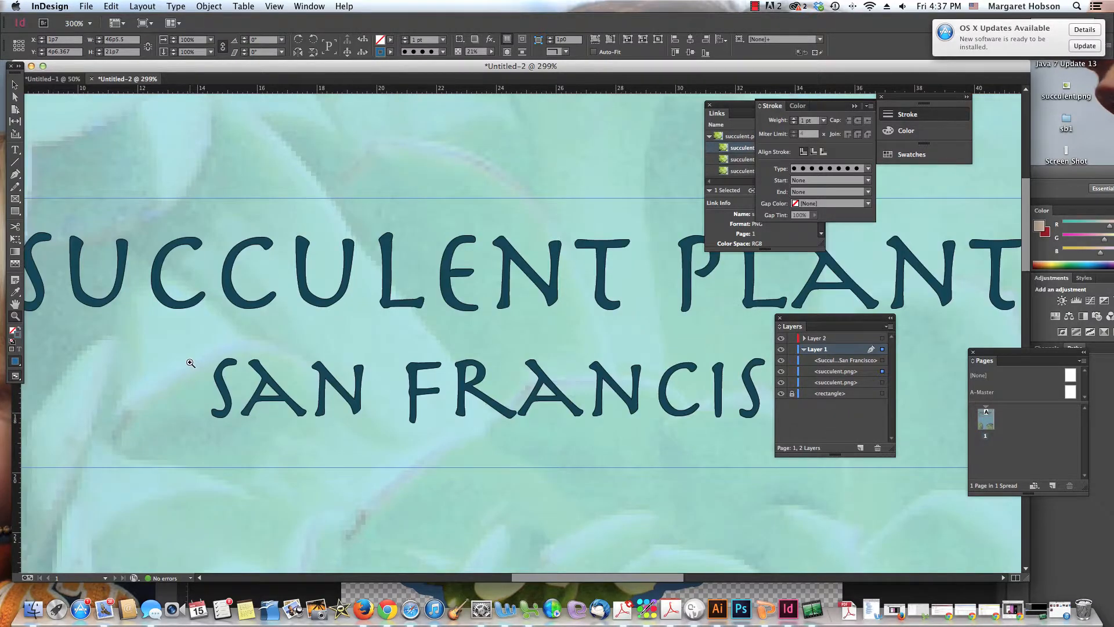
key("super+minus")
key("super+minus")
key("super+minus")
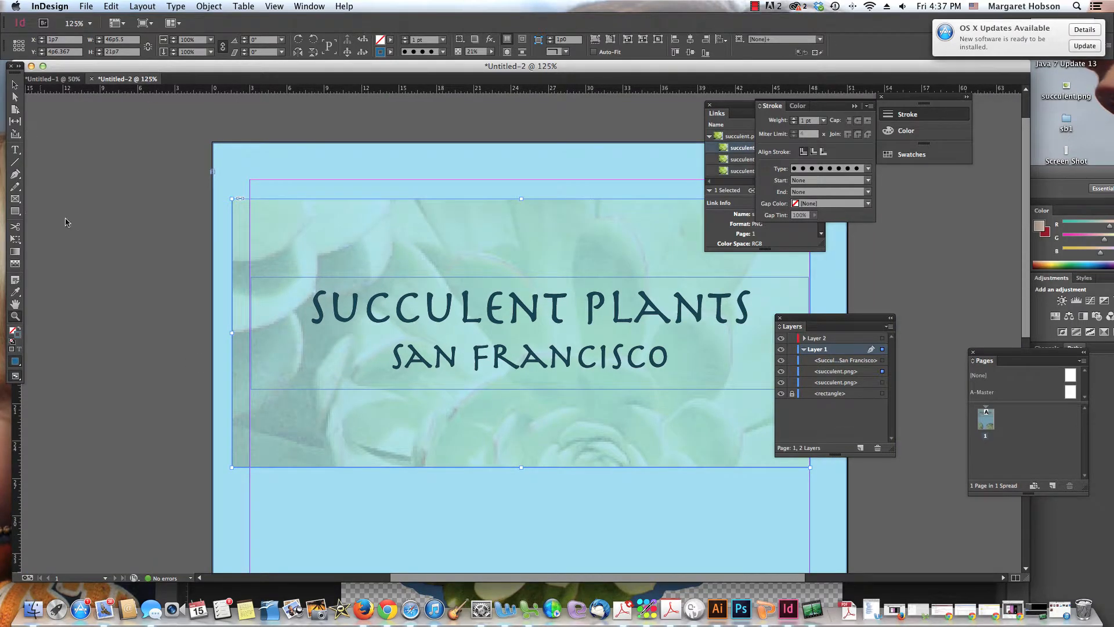
left_click(824, 121)
left_click(818, 213)
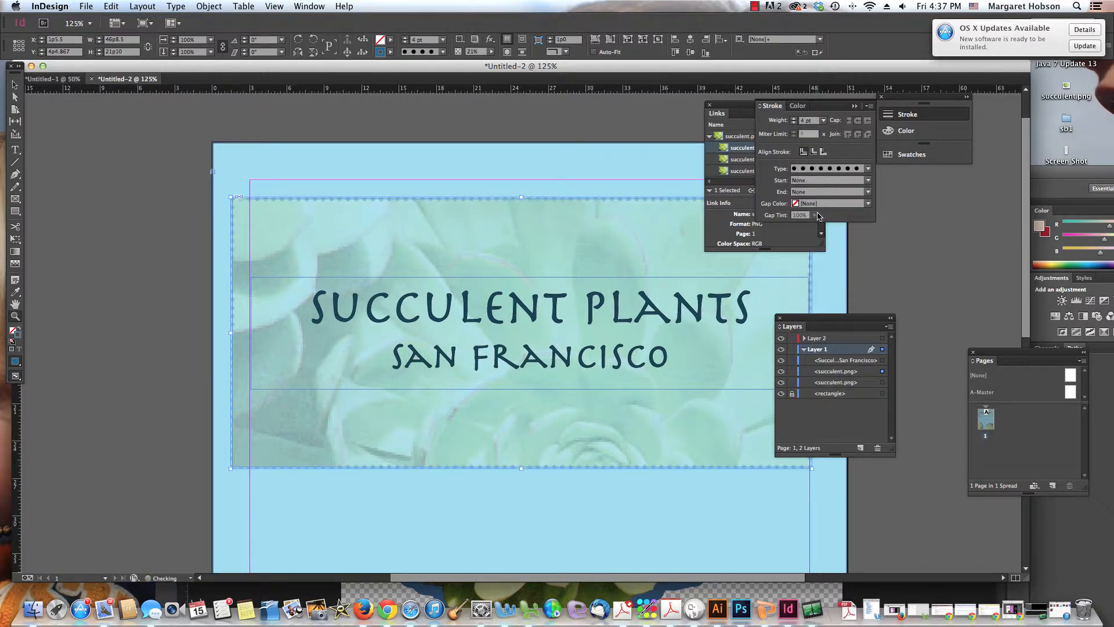
Examine the dotted border around the banner up close and return to the full-page view.
left_click(159, 314)
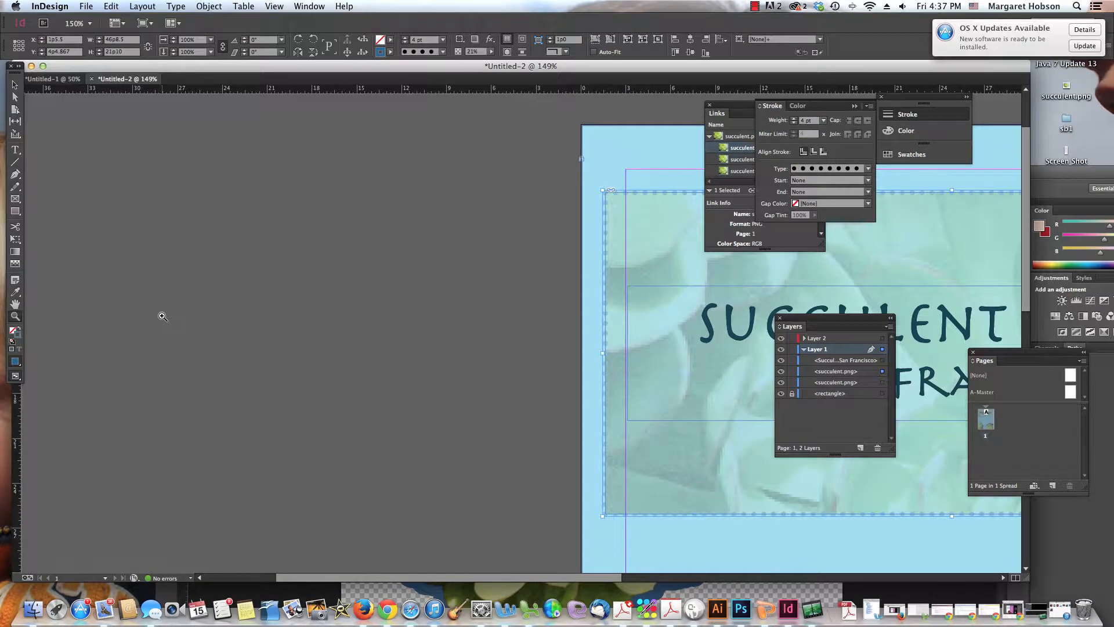
key("h")
left_click_drag(646, 387, 218, 338)
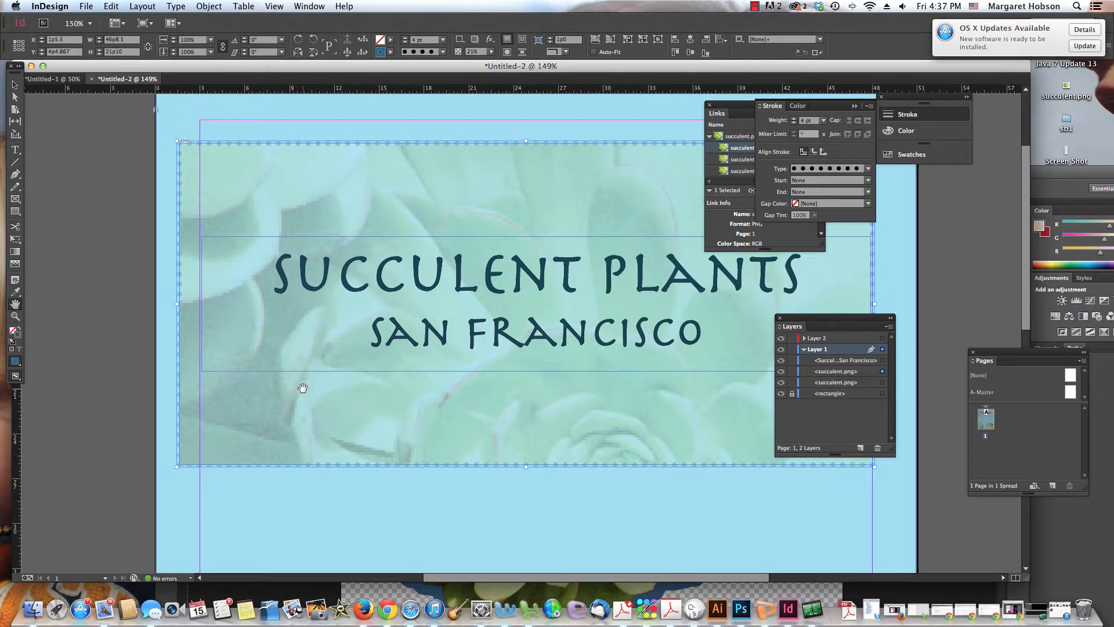
key("super+minus")
key("super+minus")
key("super+minus")
key("super+minus")
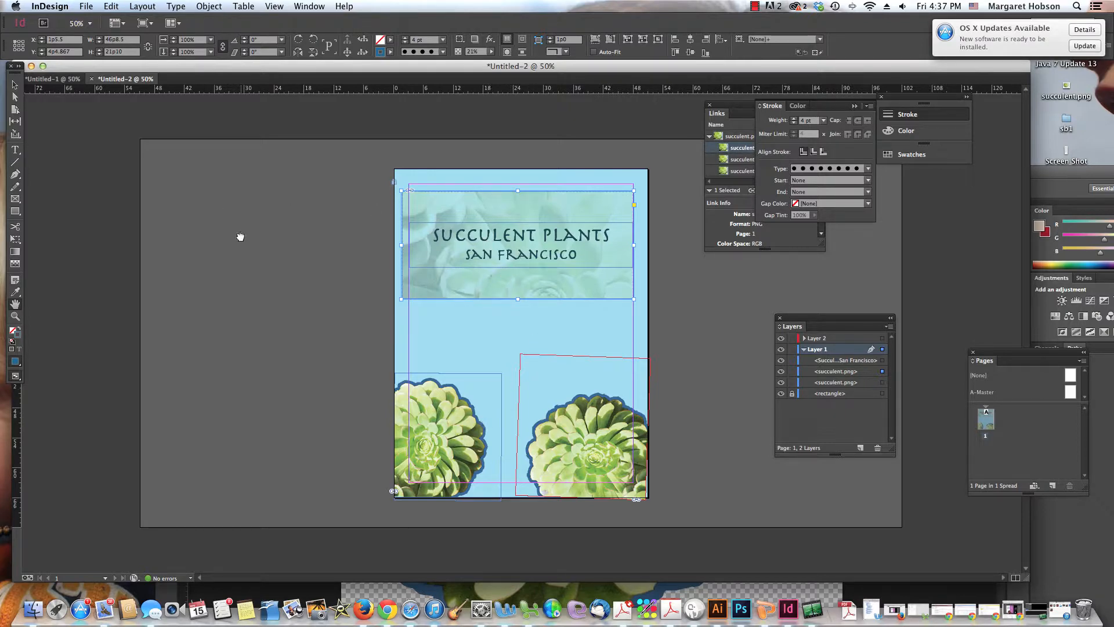
Unlock the light blue background rectangle on Layer 1.
left_click(15, 85)
left_click(209, 6)
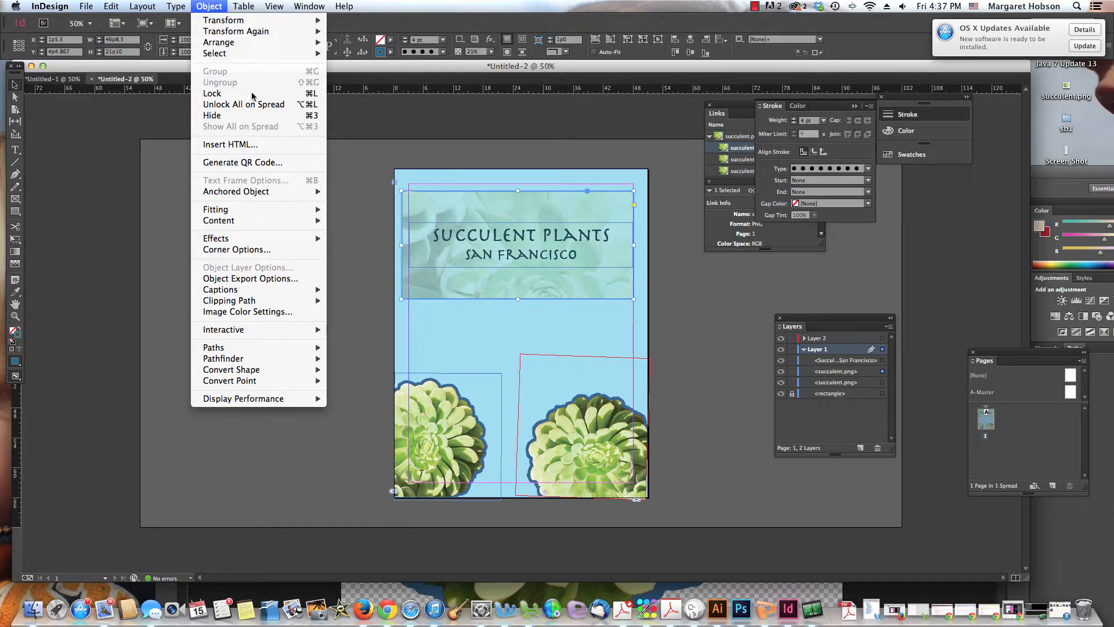
mouse_move(313, 192)
left_click(357, 162)
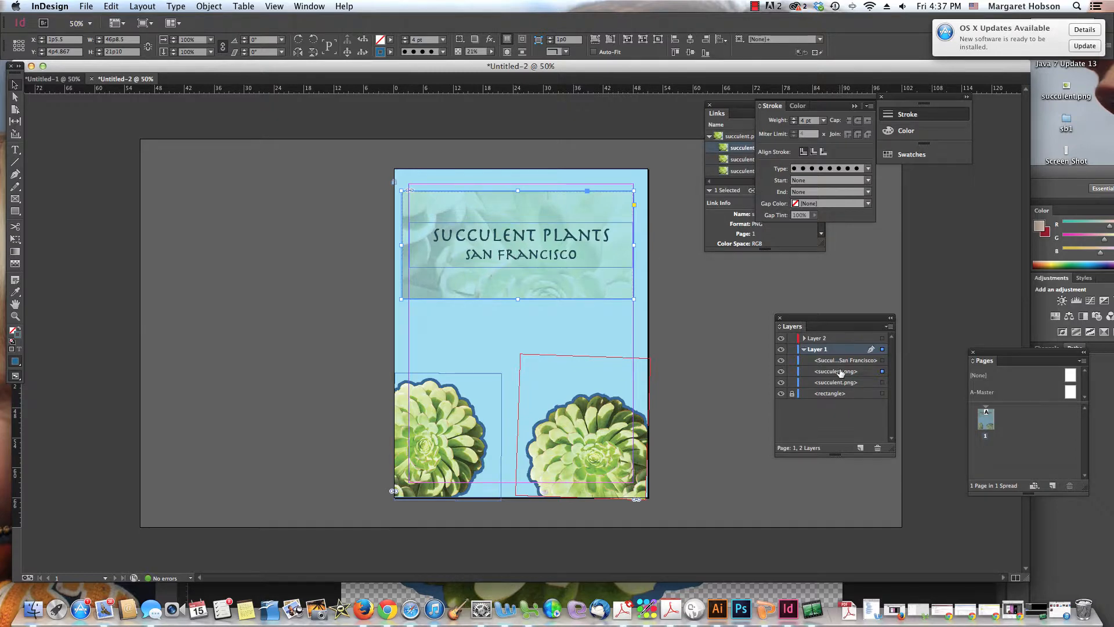
left_click(792, 395)
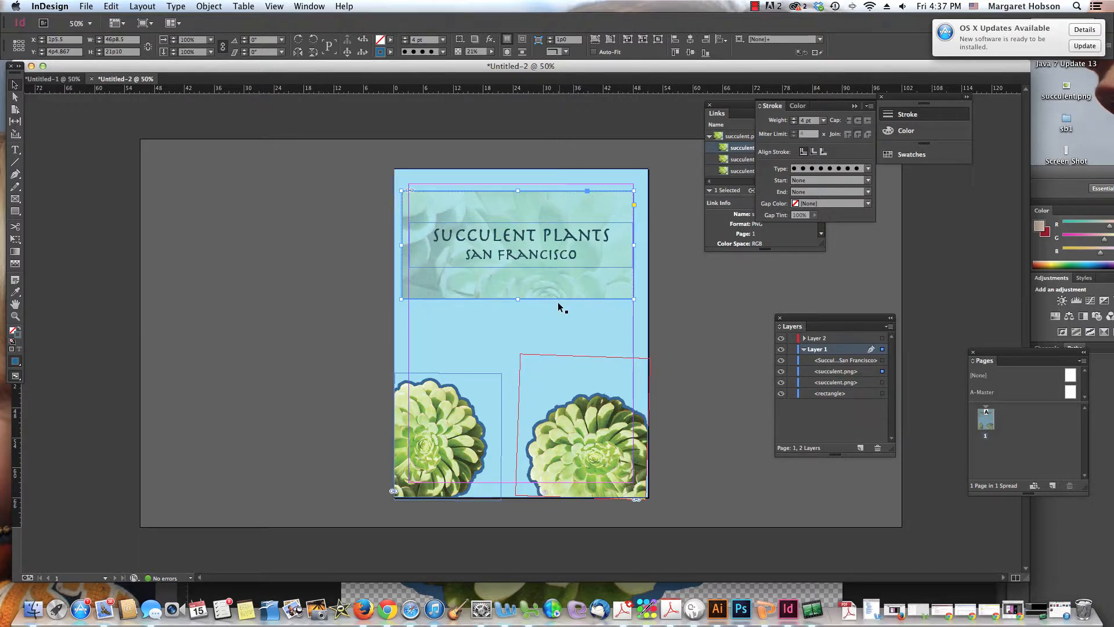
Group the title text with the banner image and move the group down, just above the two corner succulents.
left_click(486, 256)
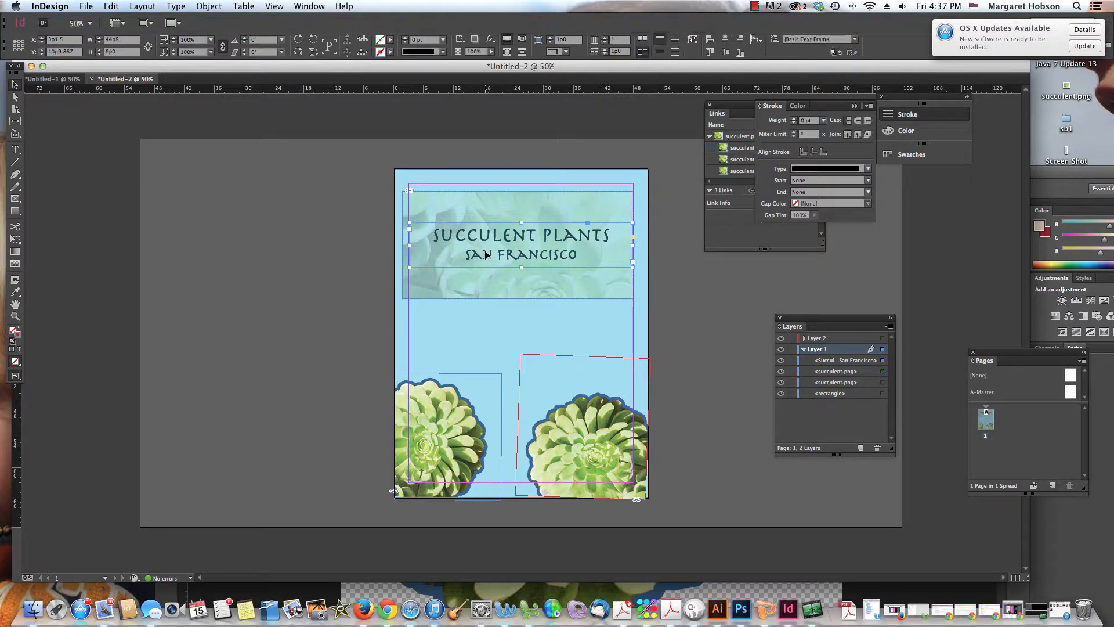
left_click(472, 203)
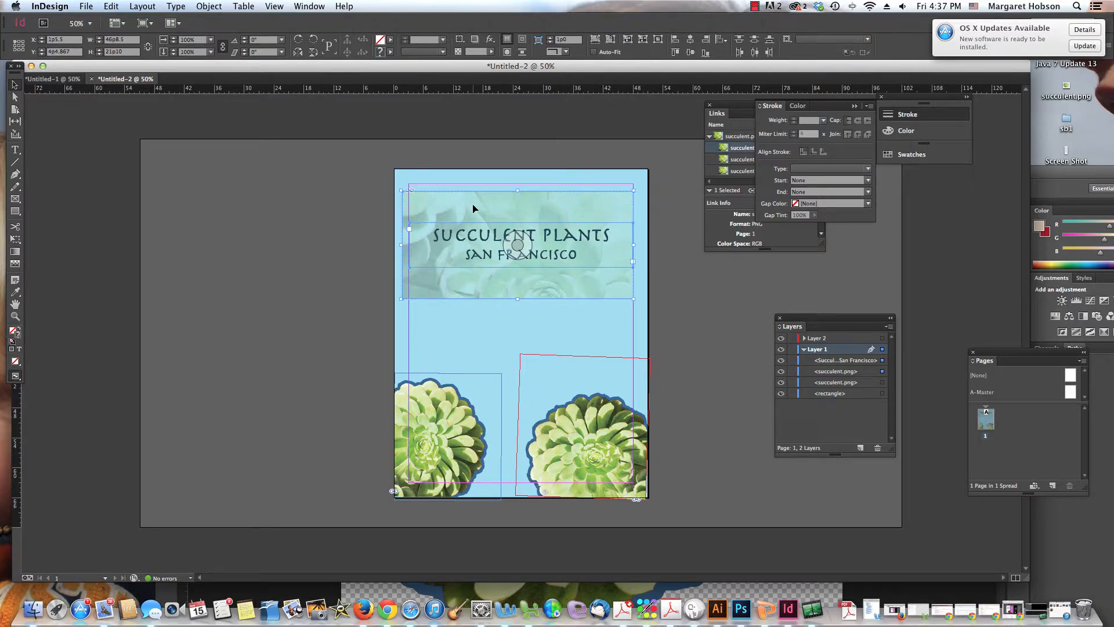
left_click(209, 6)
left_click(213, 74)
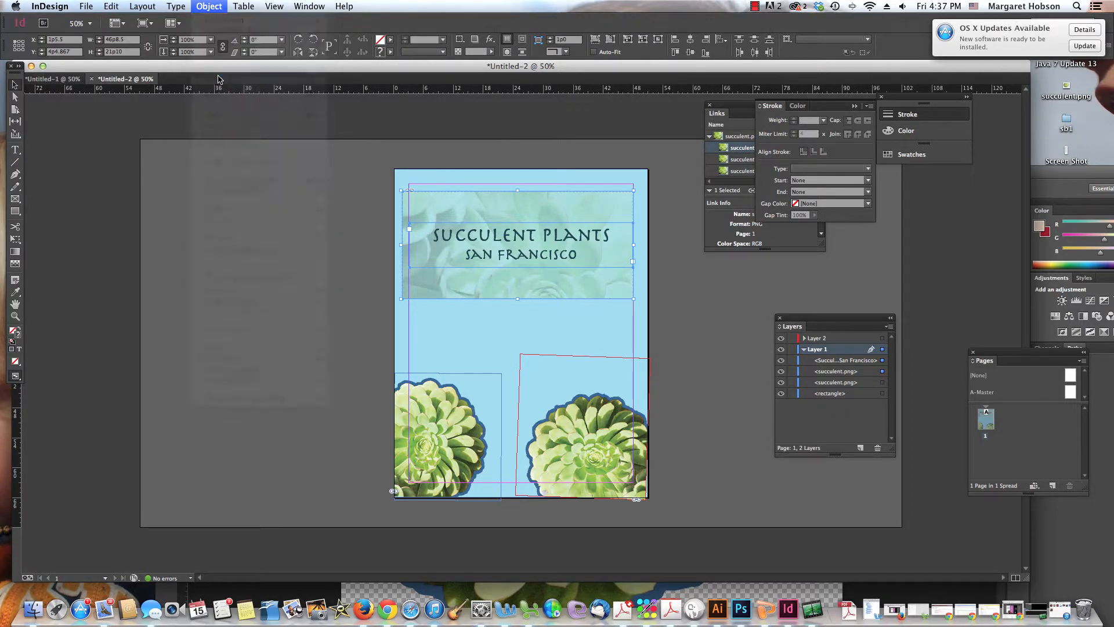
left_click_drag(427, 245, 427, 323)
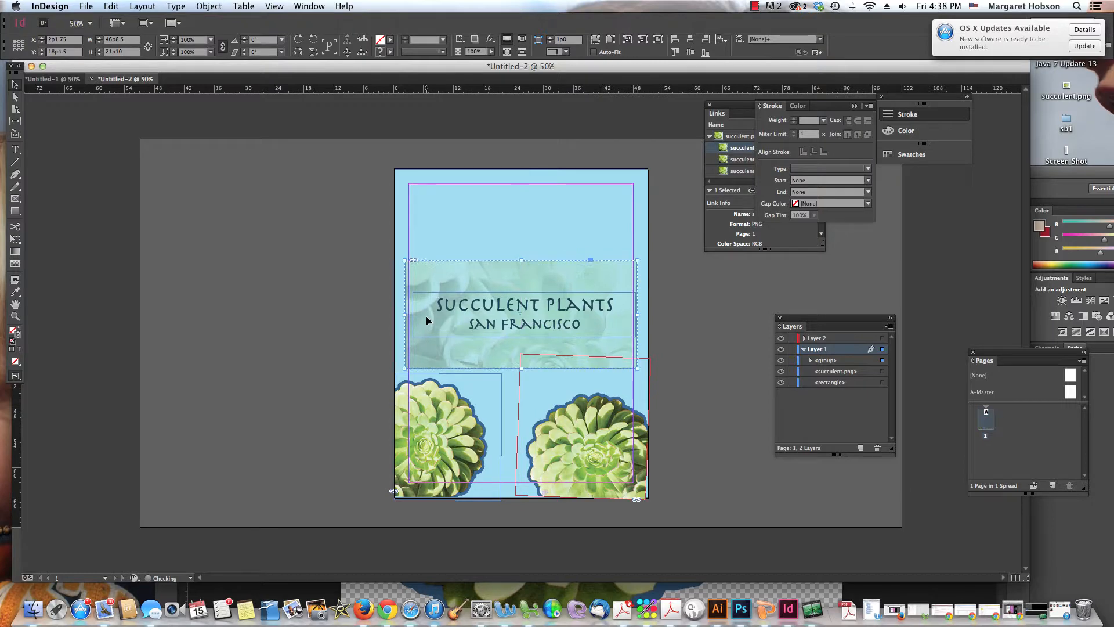
left_click(274, 212)
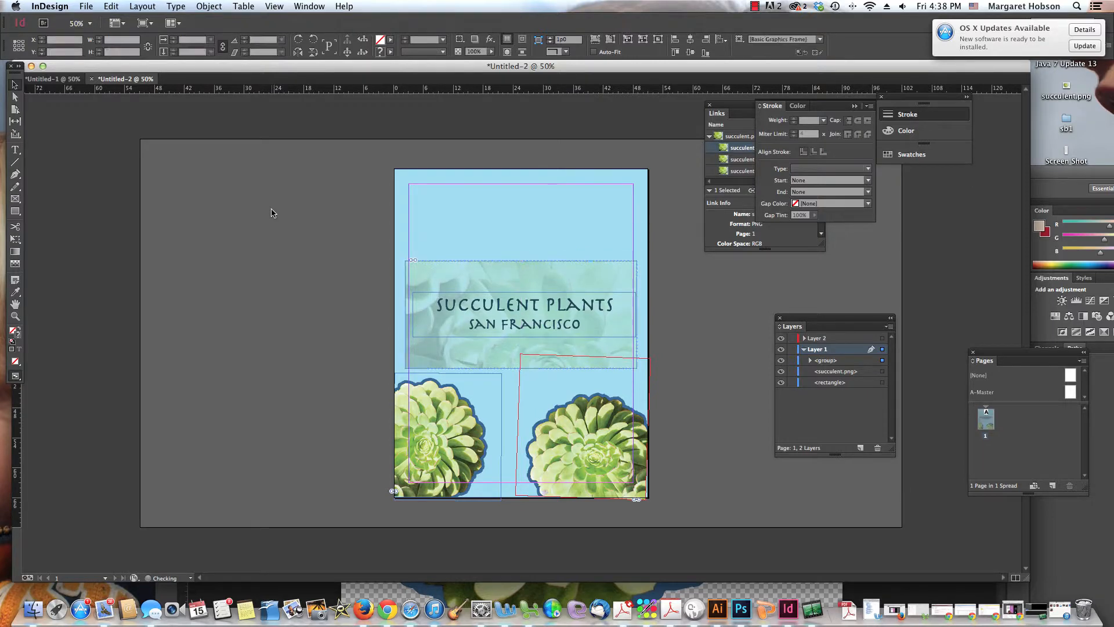
left_click(470, 428)
left_click(572, 442)
left_click(482, 436)
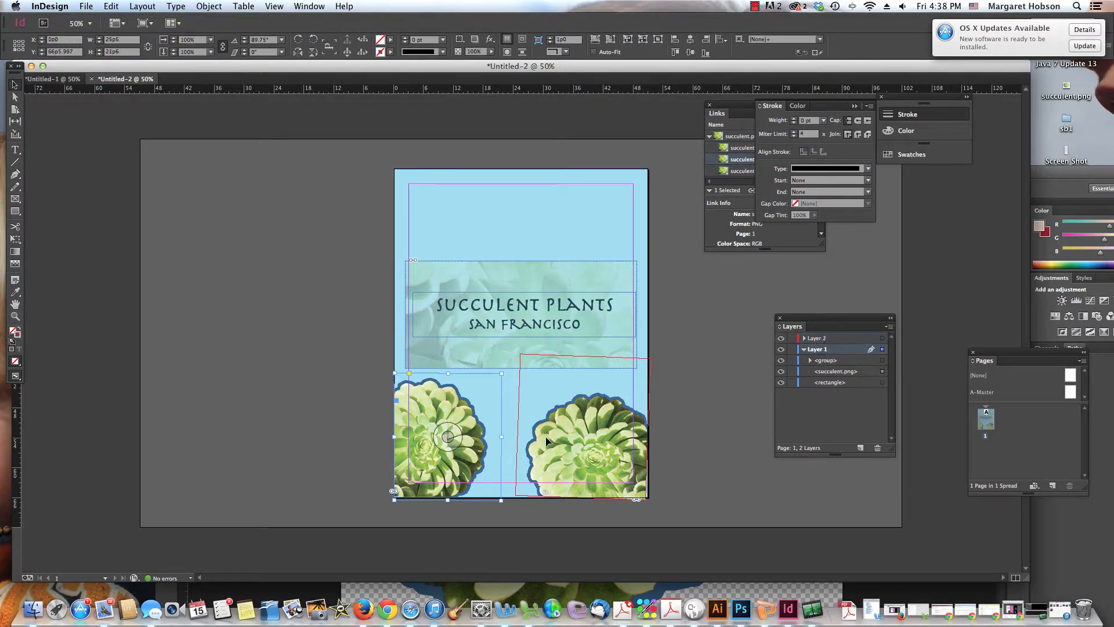
left_click(566, 445)
left_click(479, 441)
left_click(658, 441)
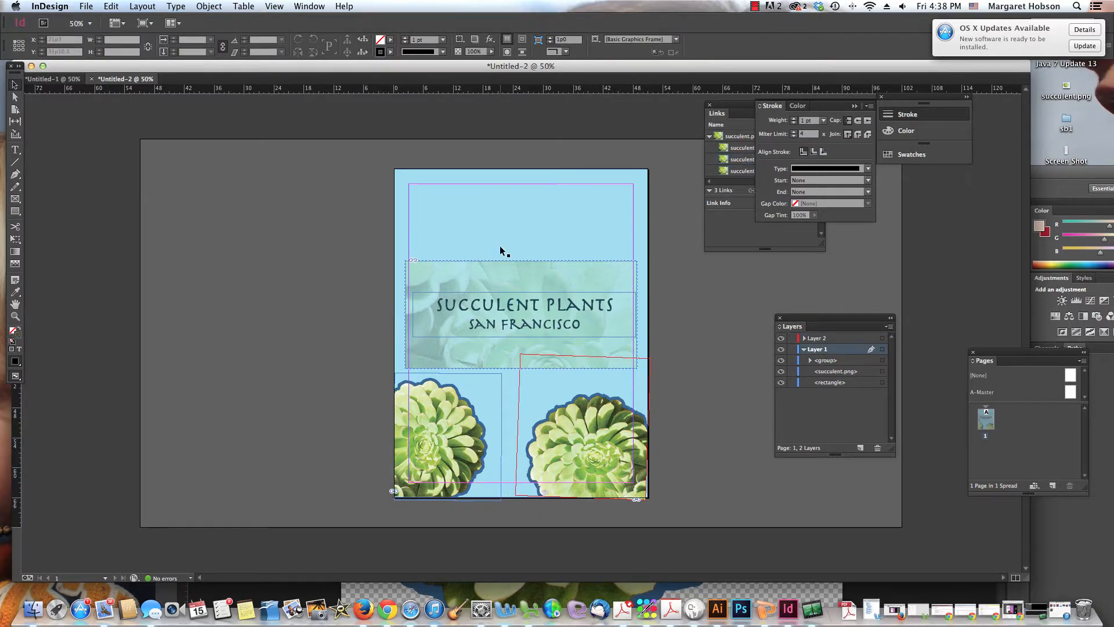
Place succulent.png from the Desktop into the page-size light blue background rectangle.
left_click(87, 5)
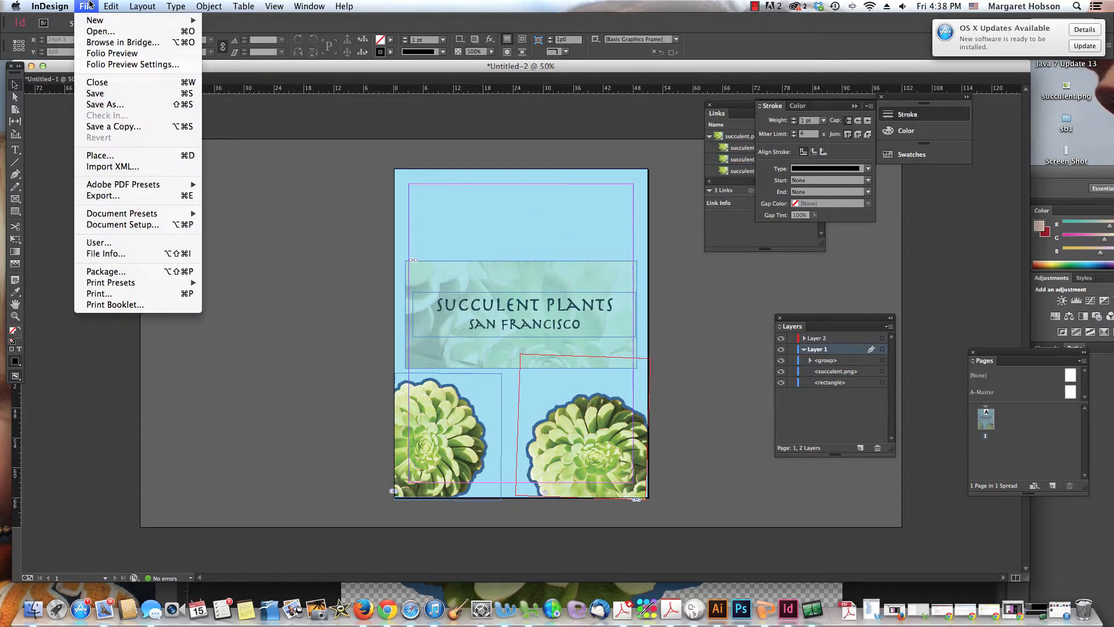
left_click(85, 157)
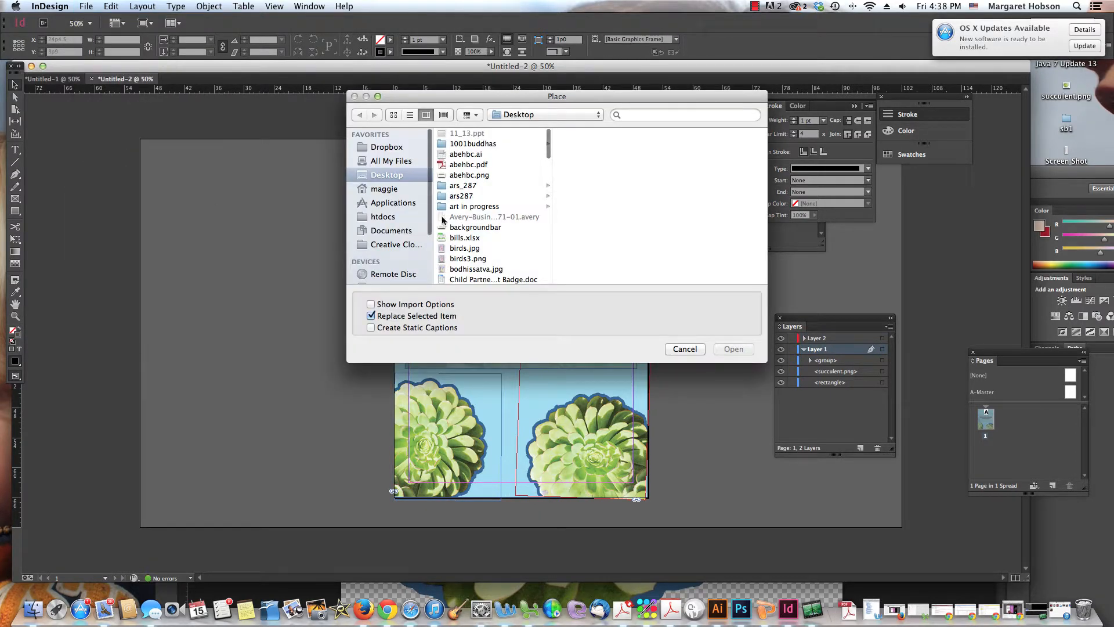
left_click_drag(547, 142, 549, 264)
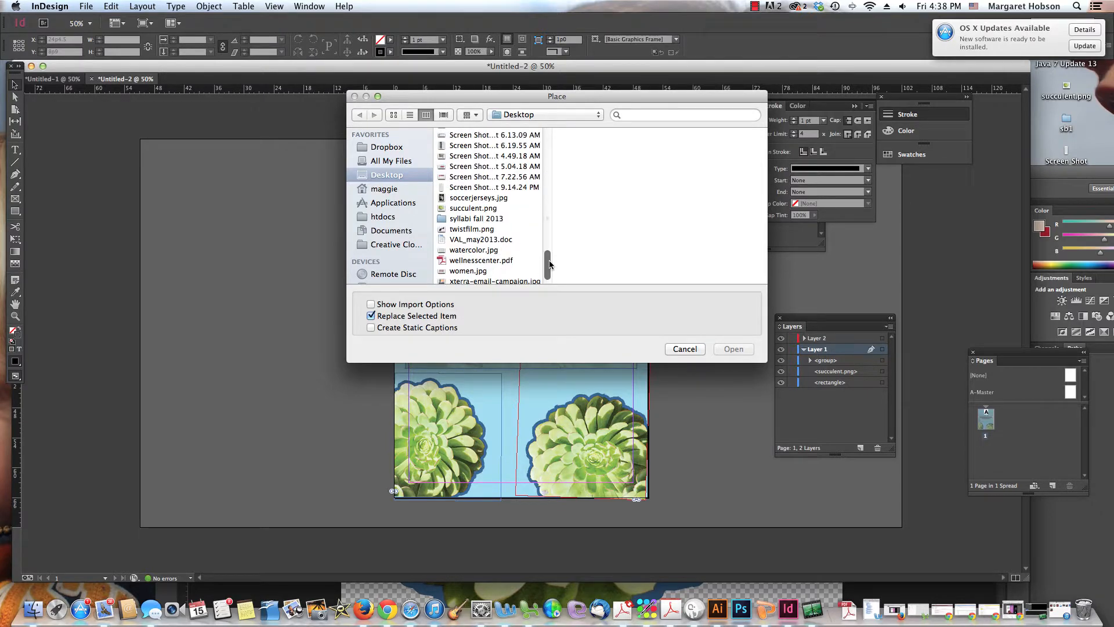
left_click(481, 209)
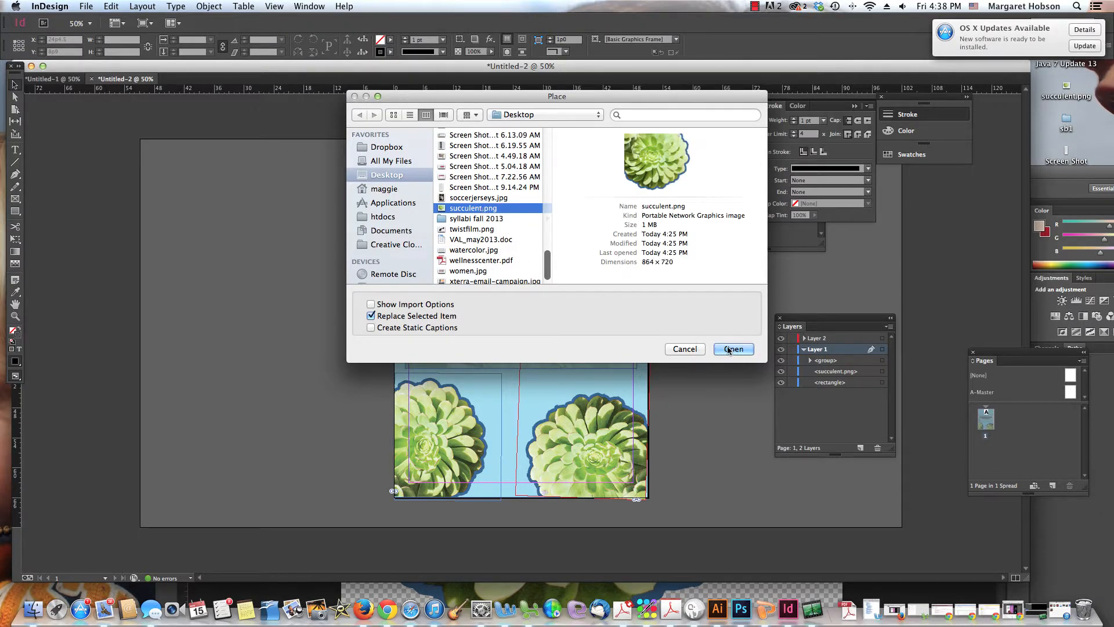
left_click(731, 350)
left_click(440, 186)
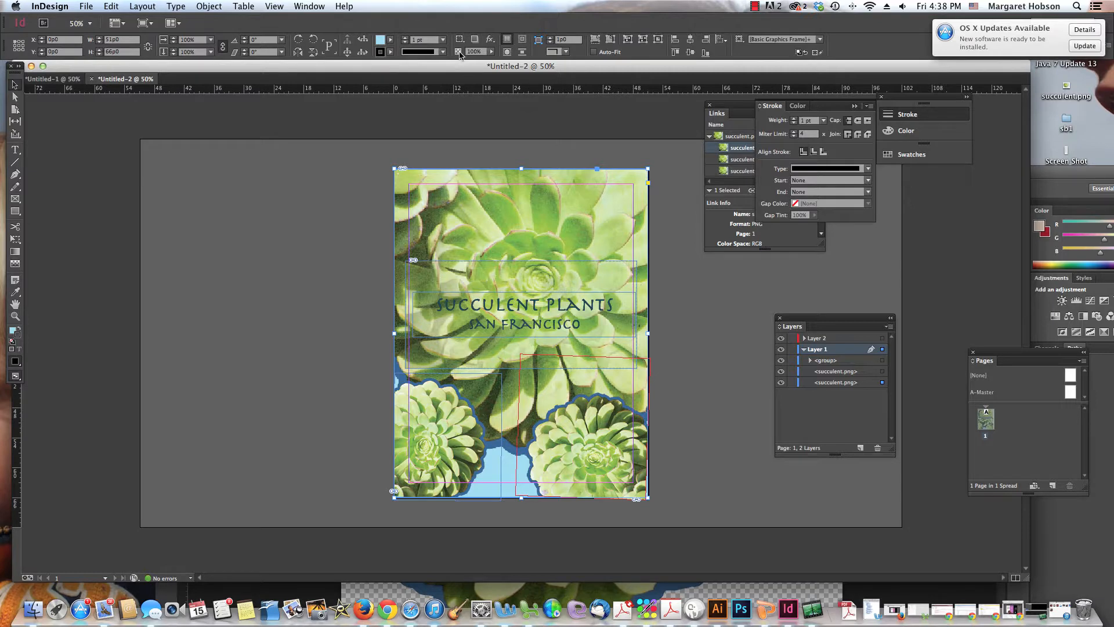
Lower the opacity of the full-page background succulent to about 65% and deselect it.
left_click(490, 52)
left_click_drag(493, 68, 456, 67)
left_click(491, 53)
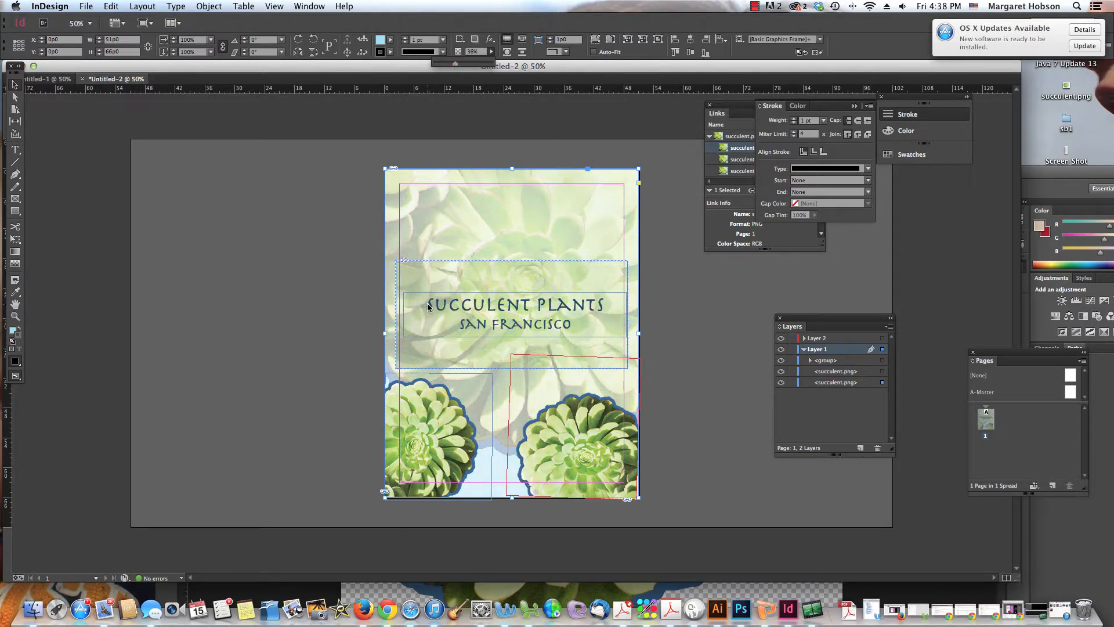
left_click(301, 266)
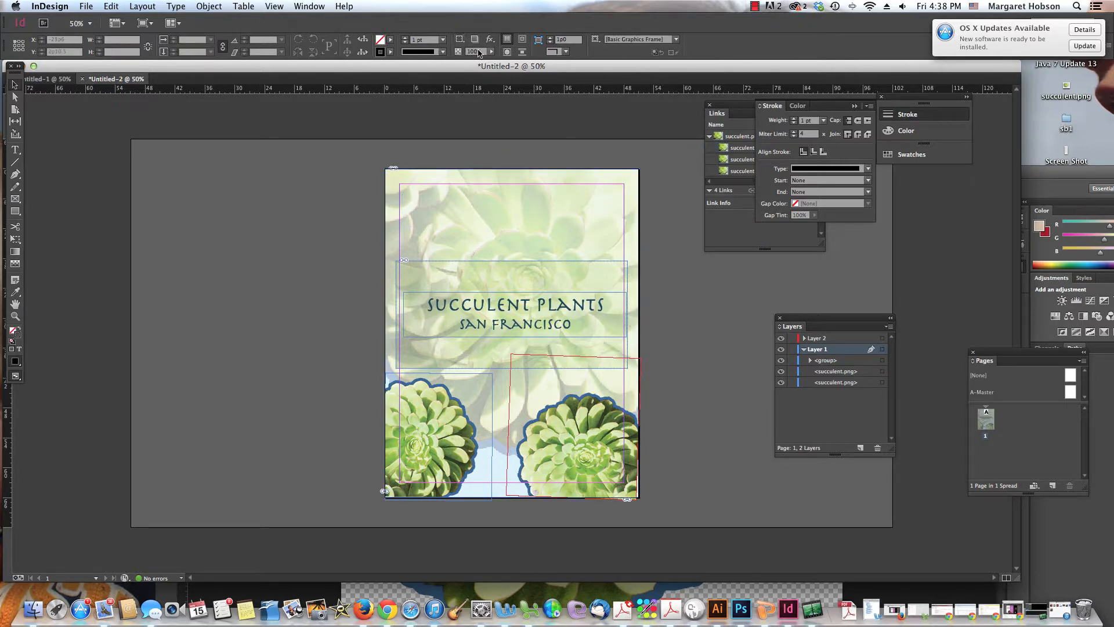
left_click(446, 200)
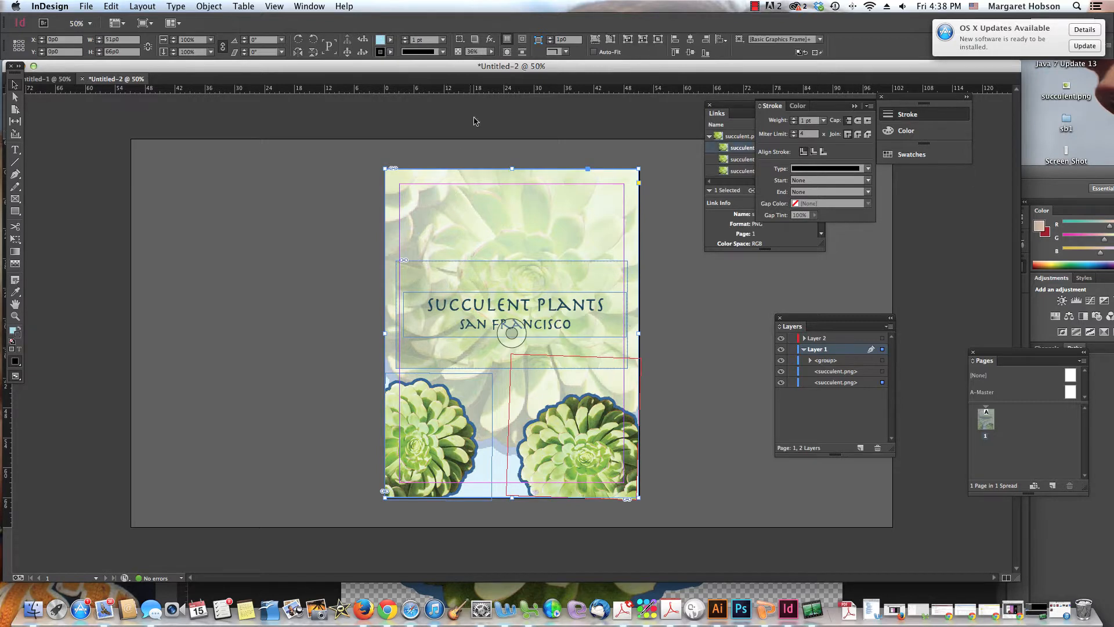
left_click(489, 51)
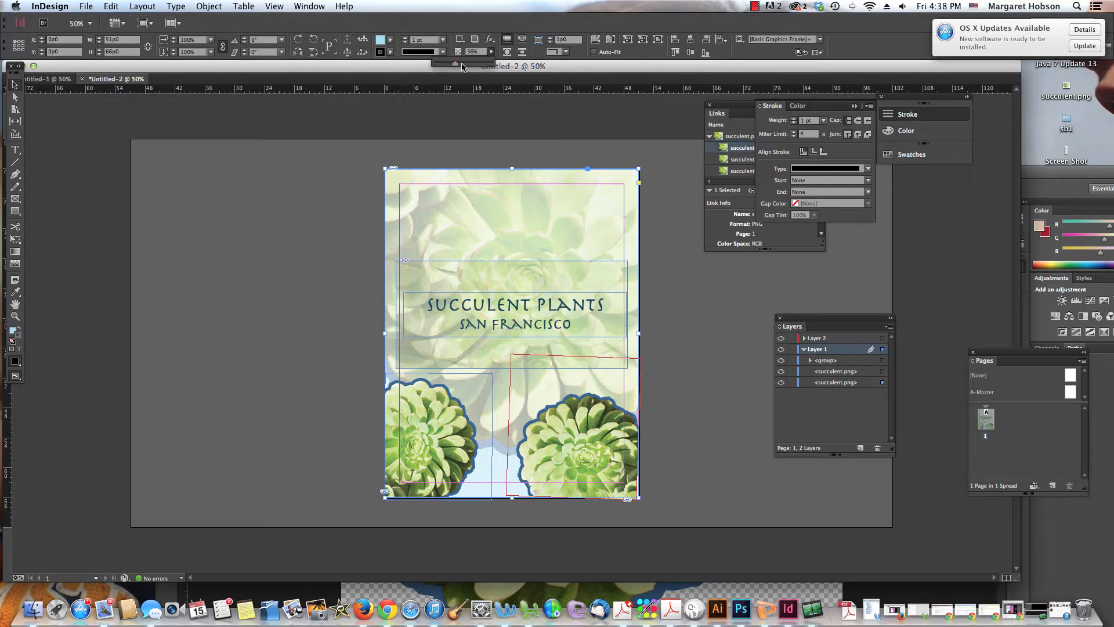
left_click_drag(457, 68, 473, 68)
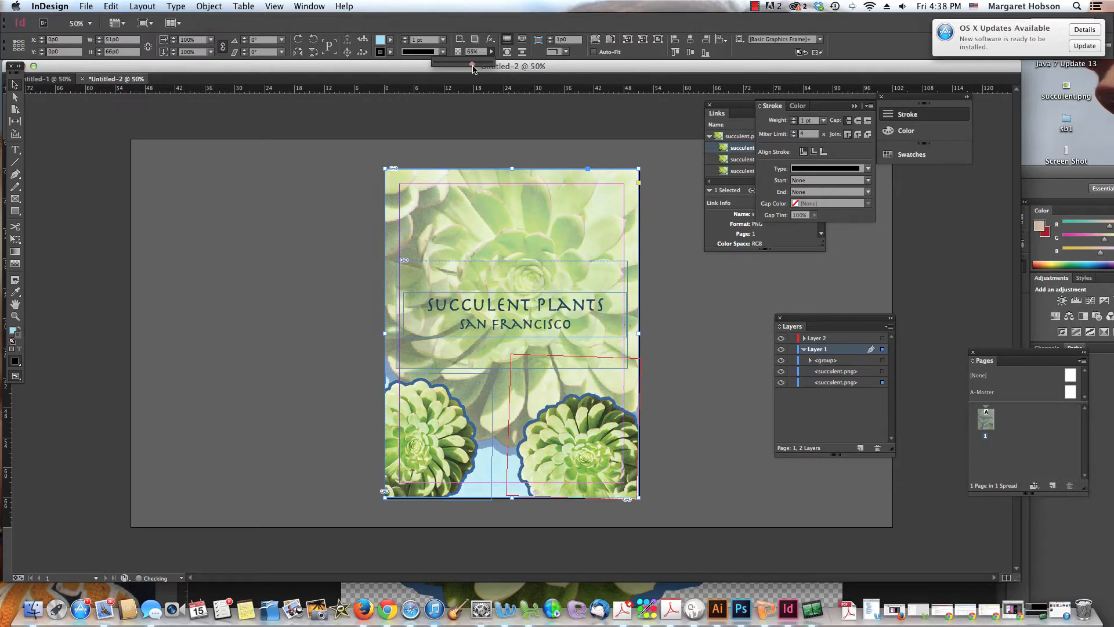
left_click(153, 172)
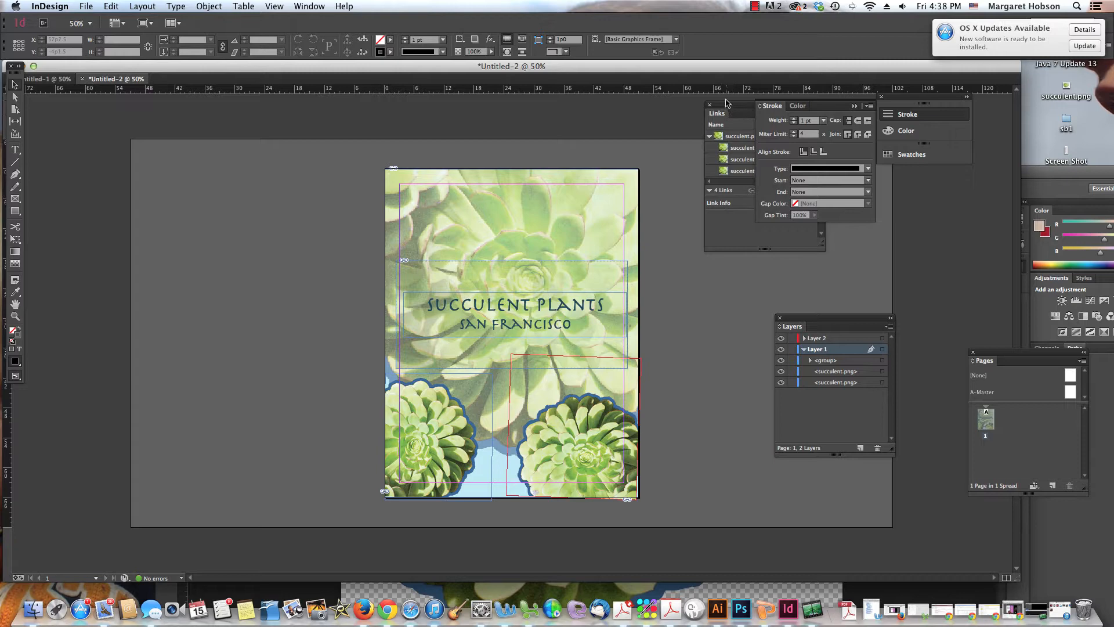
Check the document's image links and inspect the Package details for fonts, links and images, colors and inks, and print settings.
left_click_drag(726, 107, 700, 106)
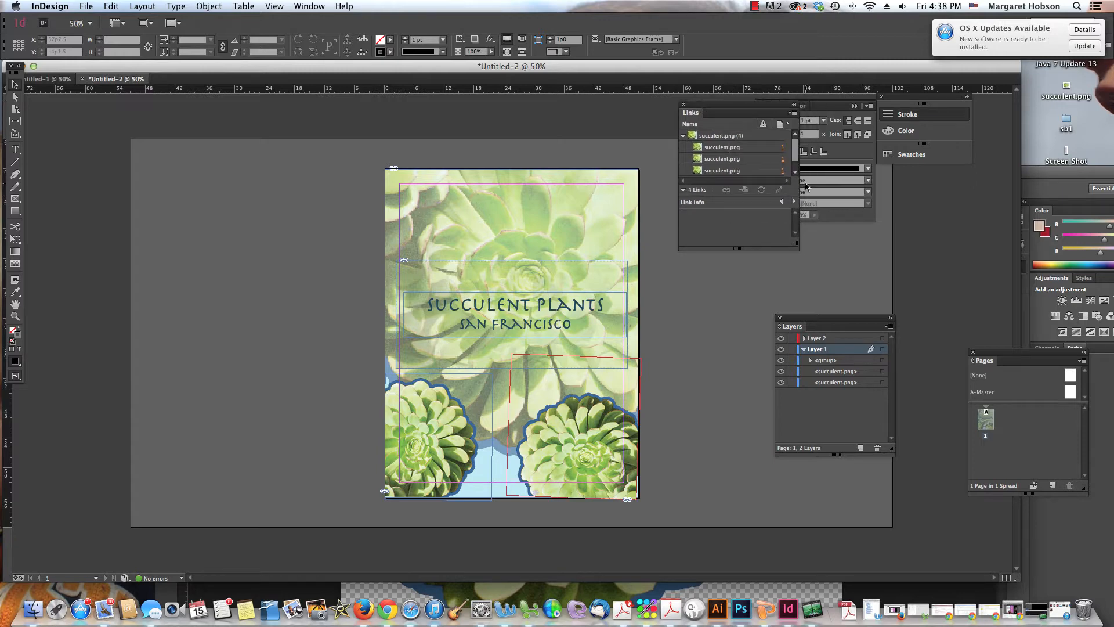
left_click_drag(795, 149, 796, 184)
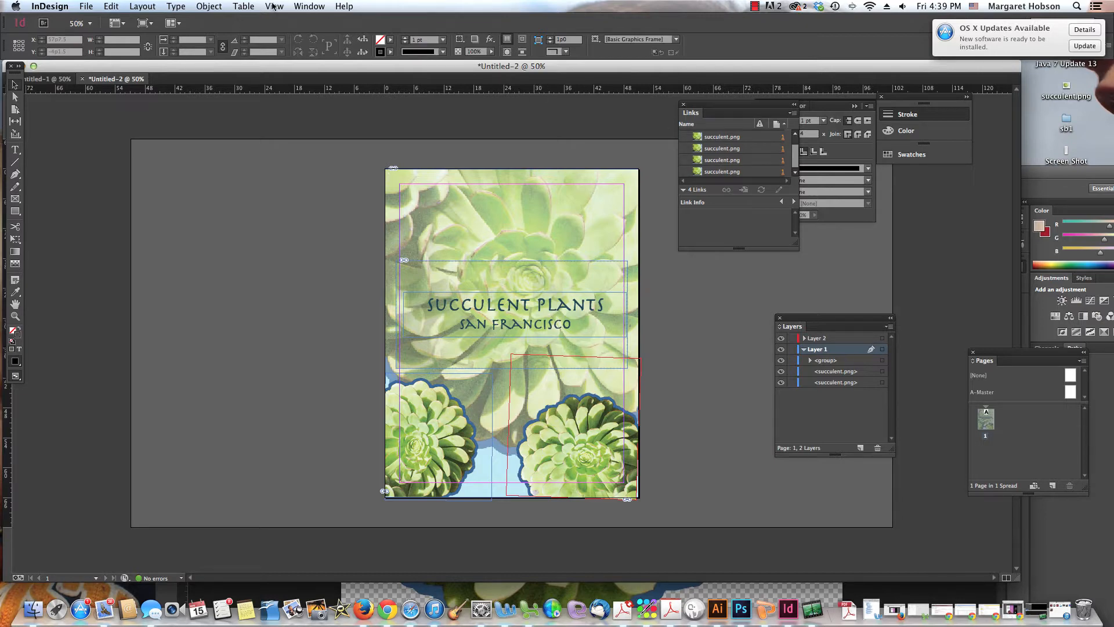
left_click(87, 5)
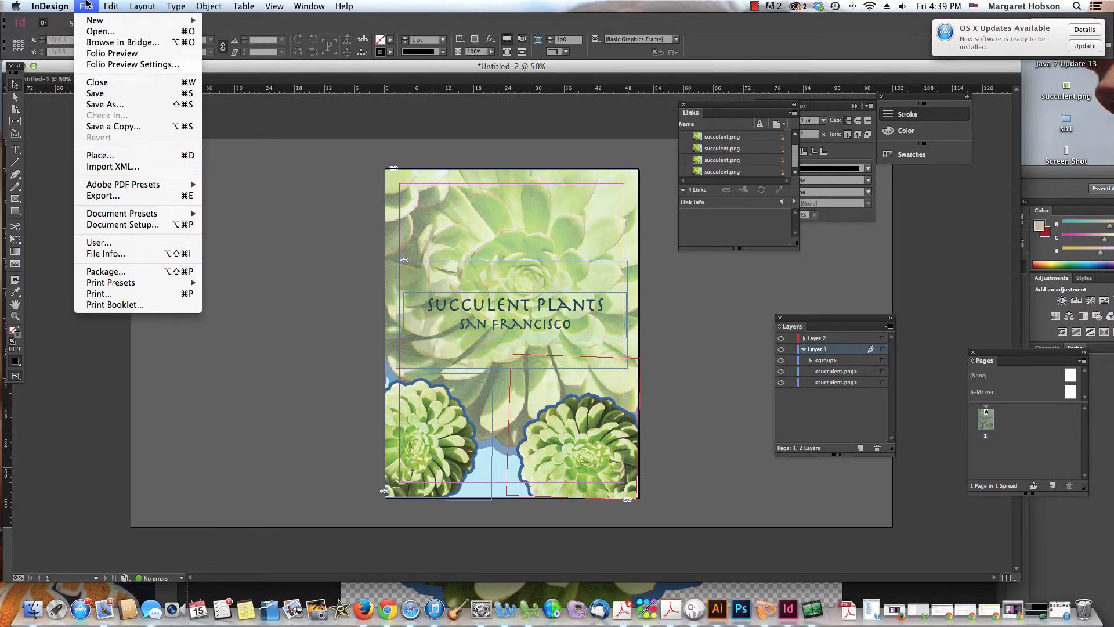
left_click(91, 273)
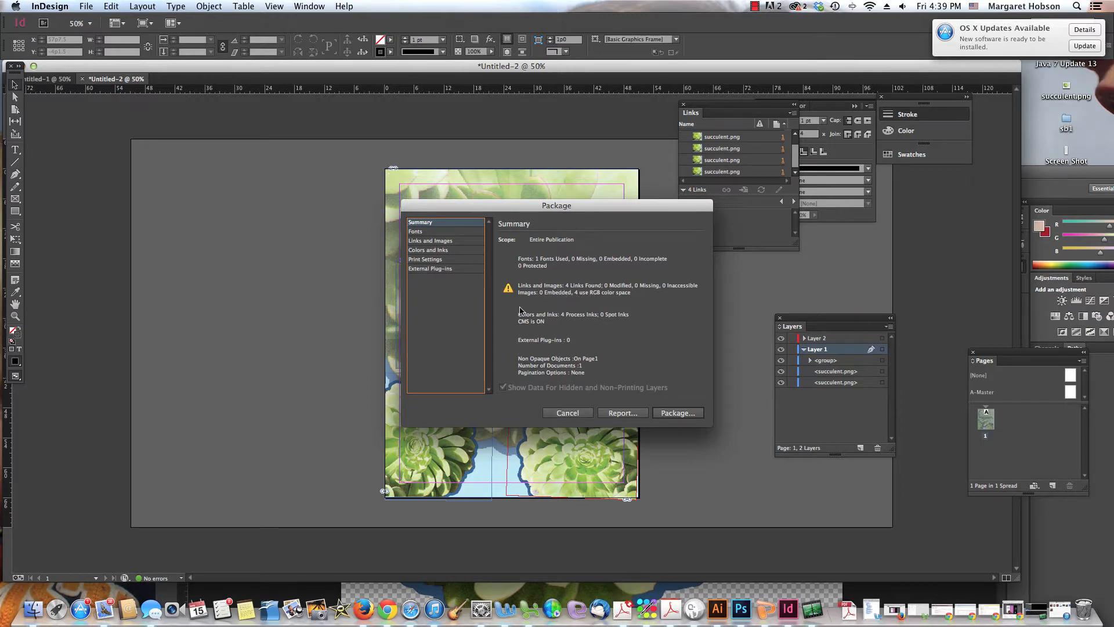
left_click(441, 232)
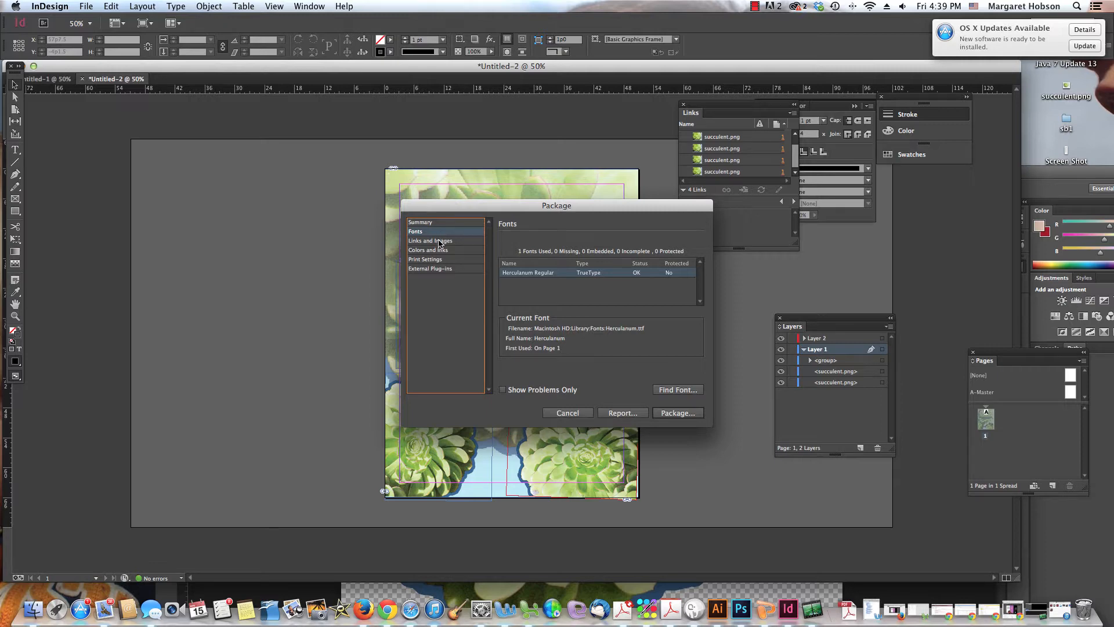
left_click(440, 241)
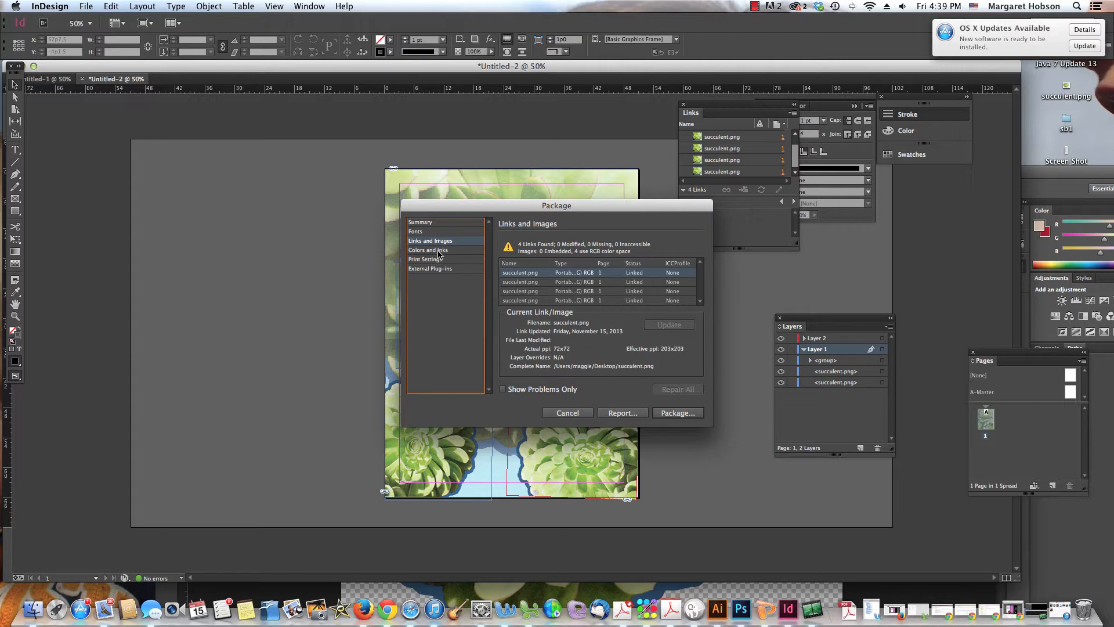
left_click(438, 251)
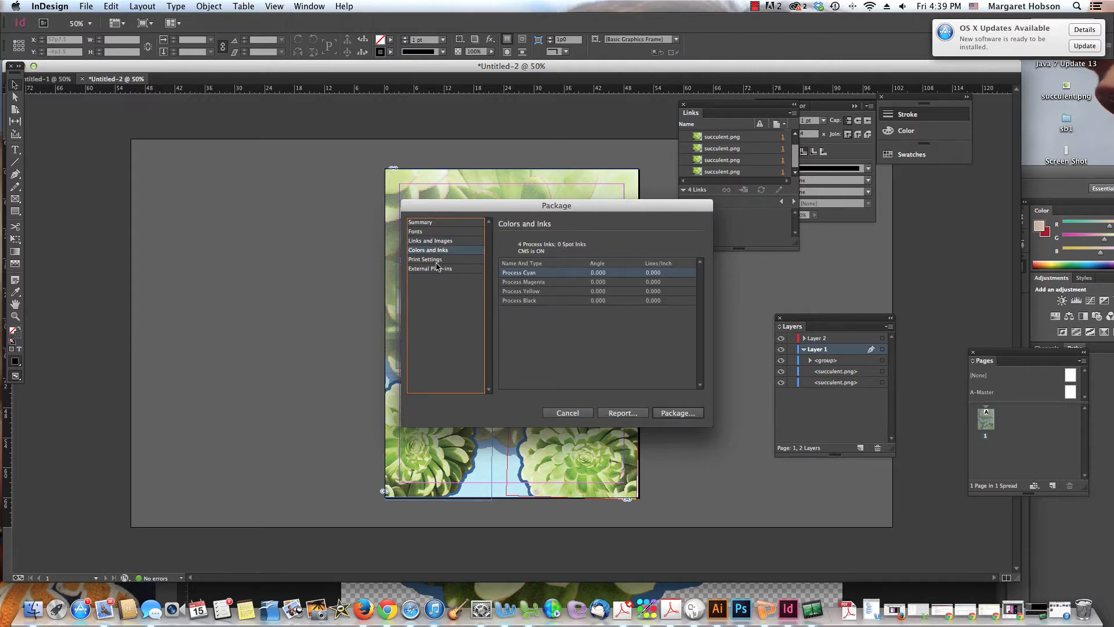
left_click(437, 260)
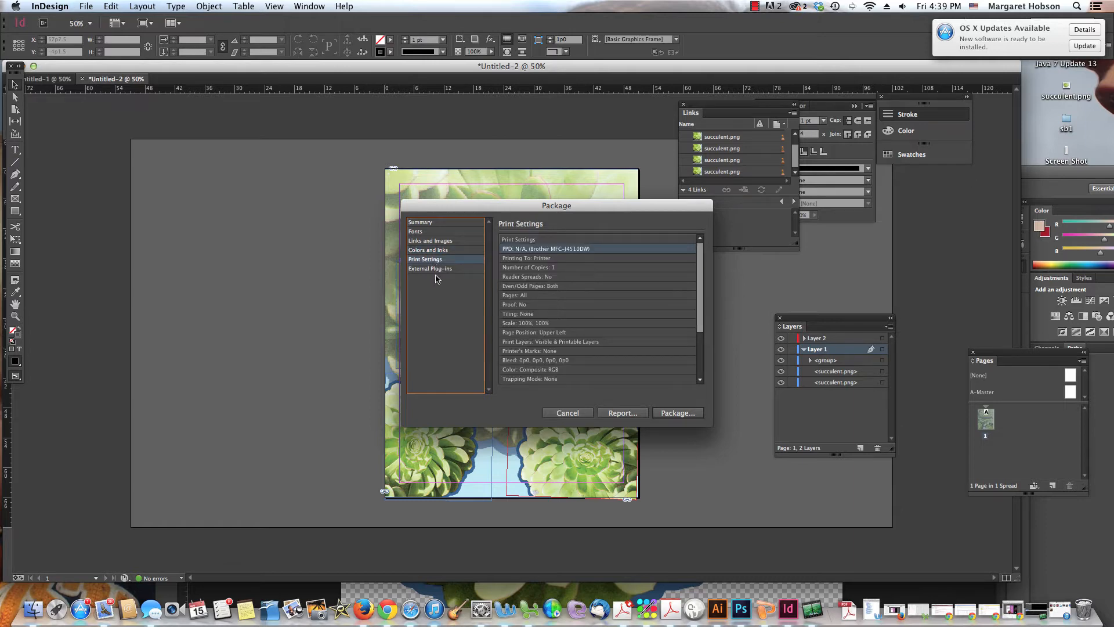
Save the publication to the Desktop as Untitled-2 in InDesign CC document format while packaging, and cancel the printing instructions.
left_click(678, 413)
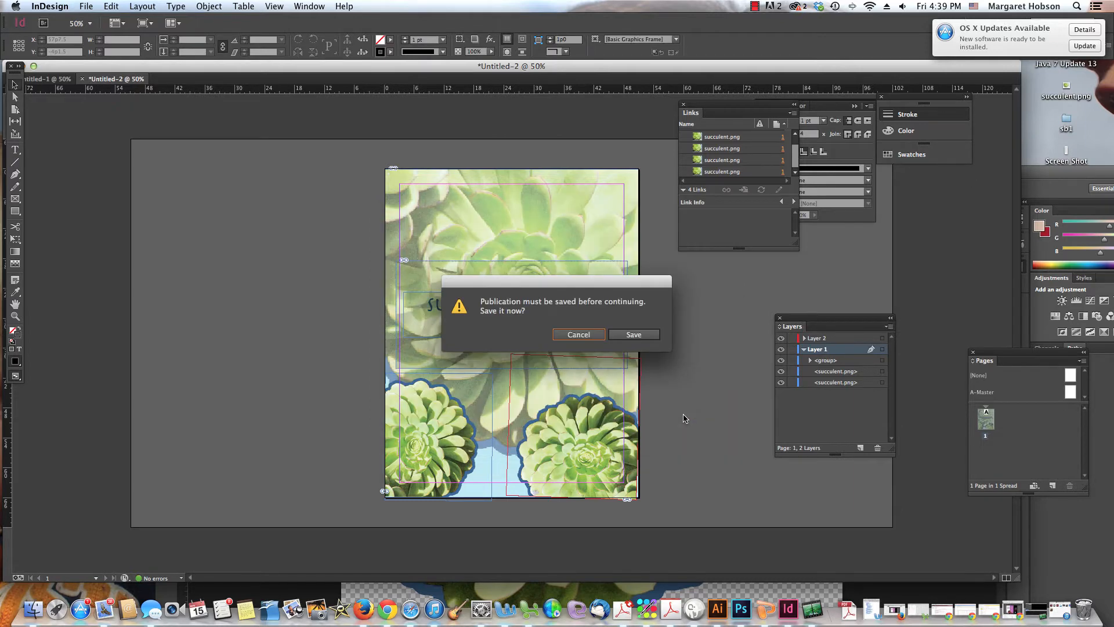
left_click(642, 335)
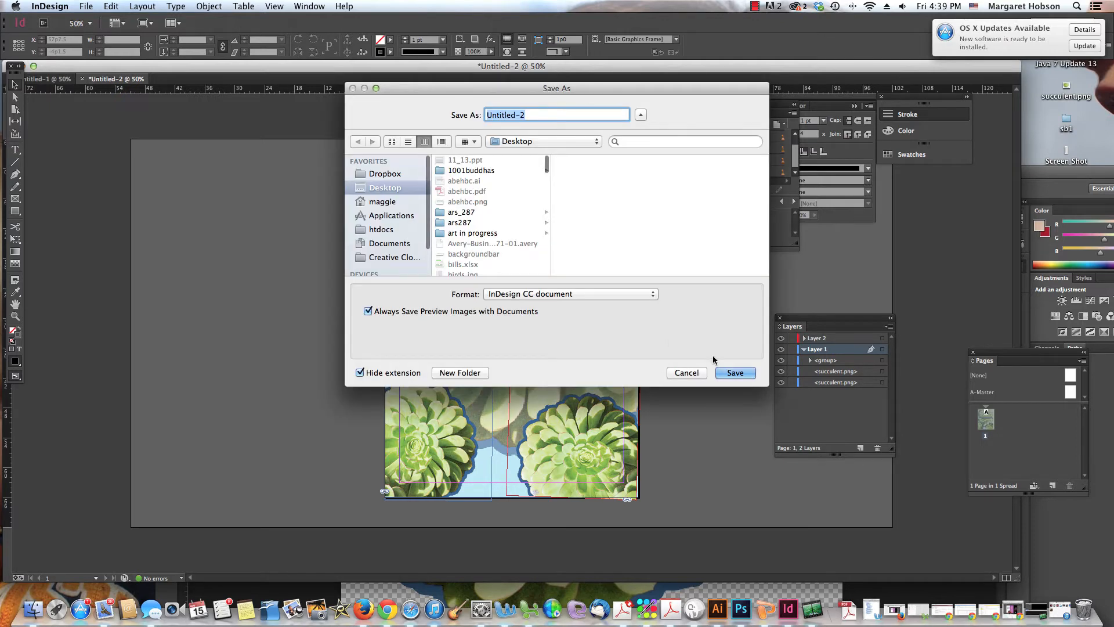
left_click(730, 372)
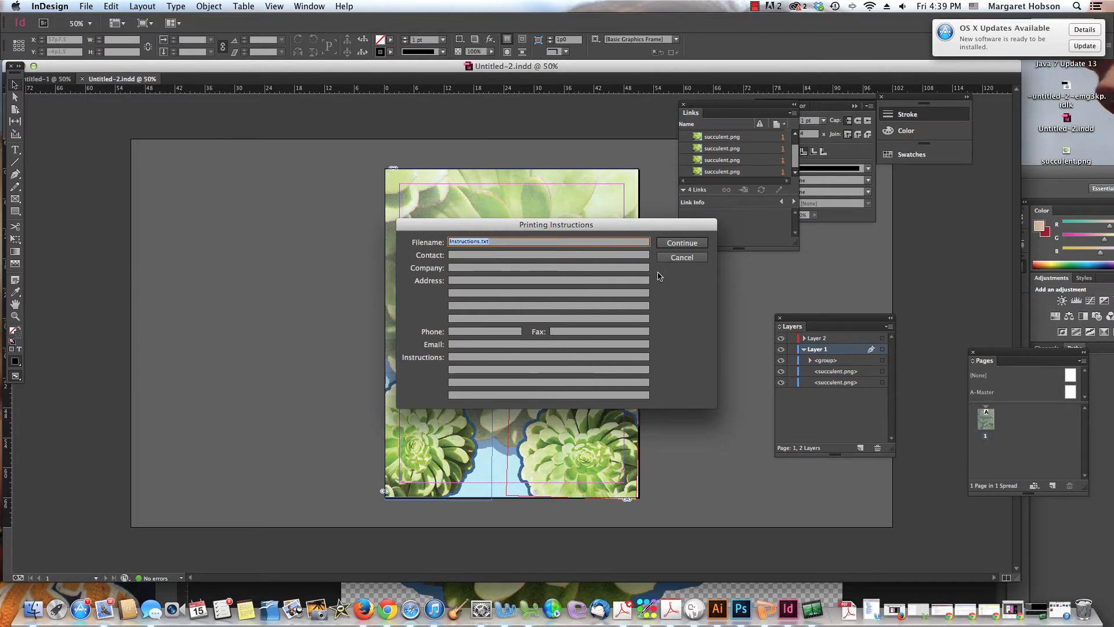
left_click(684, 258)
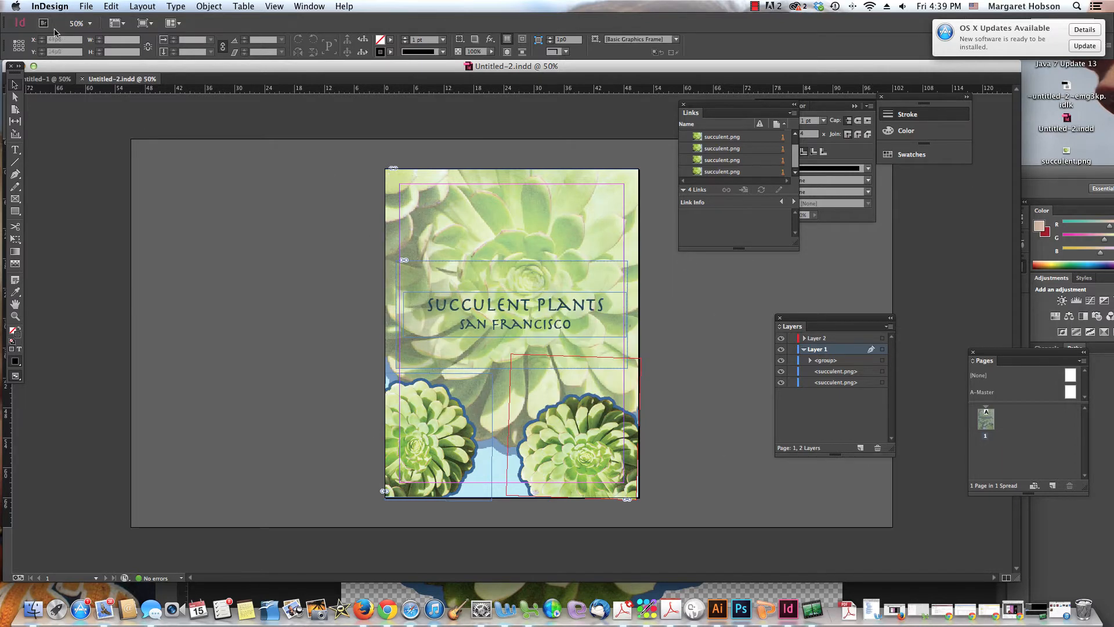
Export the layout to the Desktop as an Adobe PDF (Print) file named succulent, using the High Quality Print preset.
left_click_drag(74, 65, 75, 74)
left_click(85, 6)
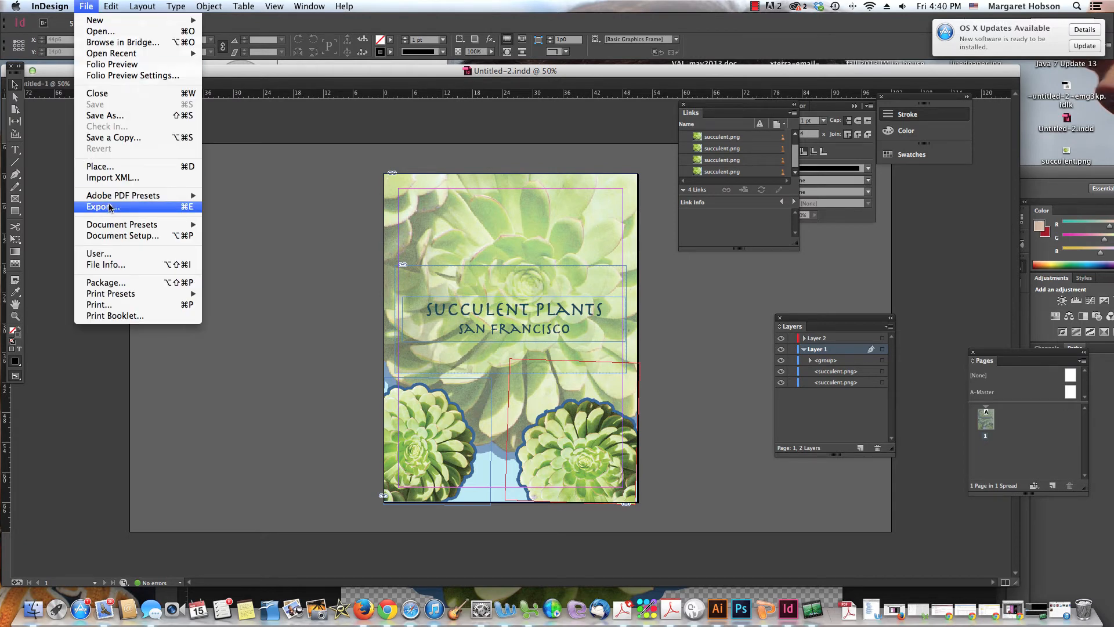
mouse_move(178, 199)
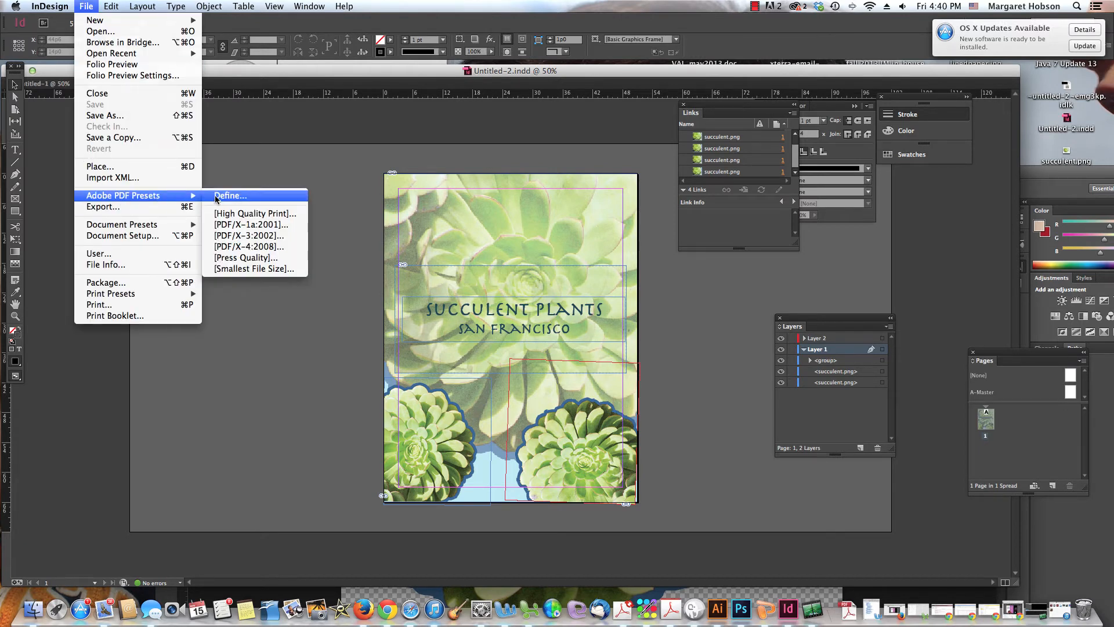
left_click(176, 210)
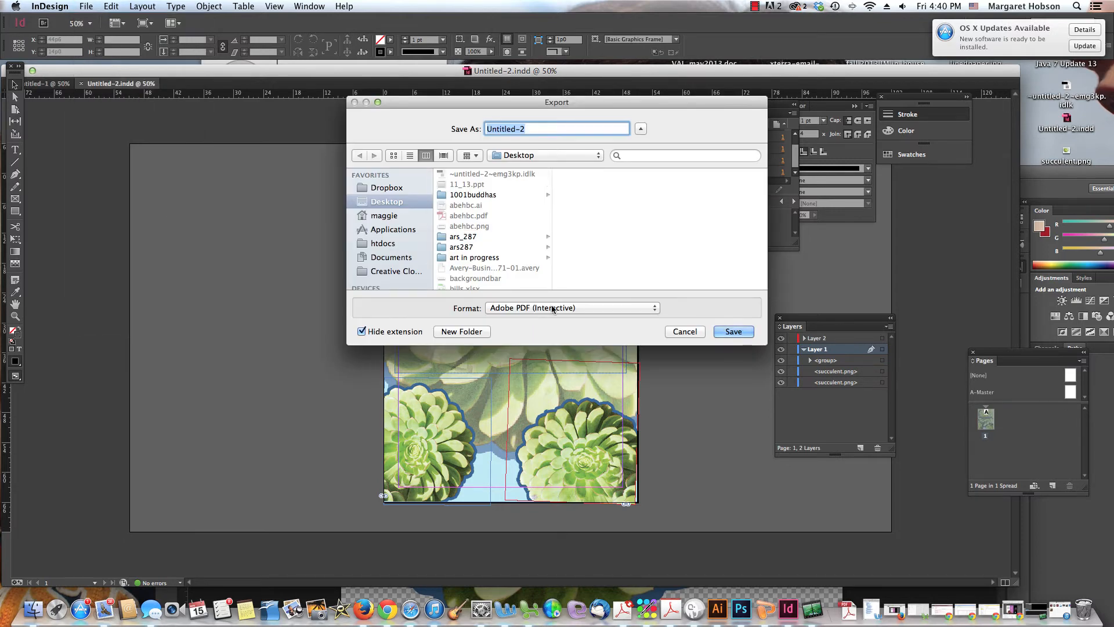
left_click(656, 308)
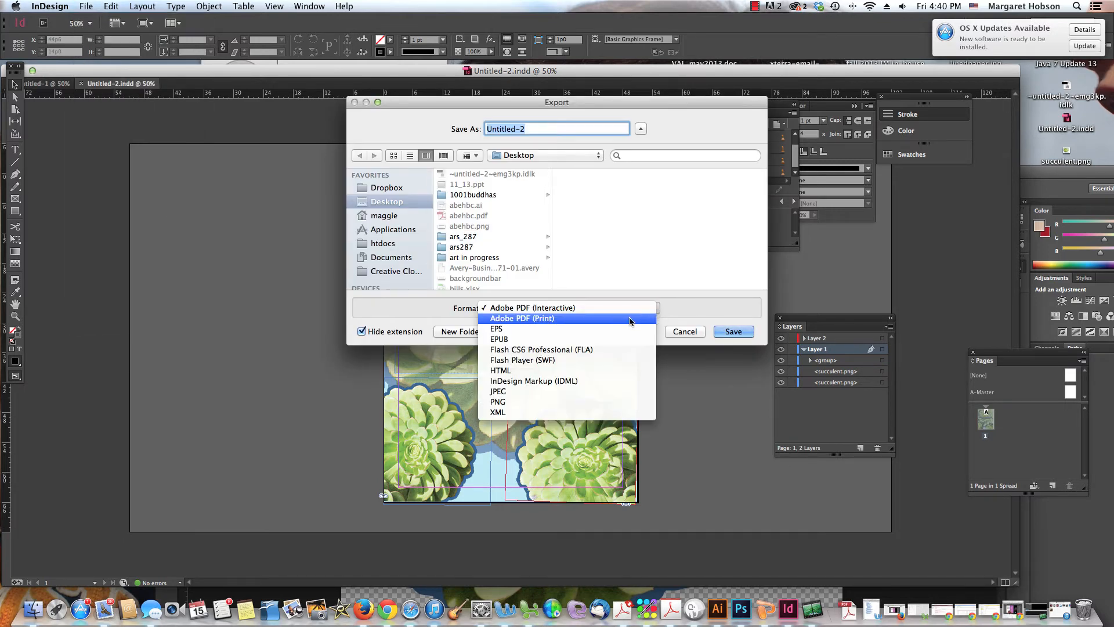
left_click(631, 318)
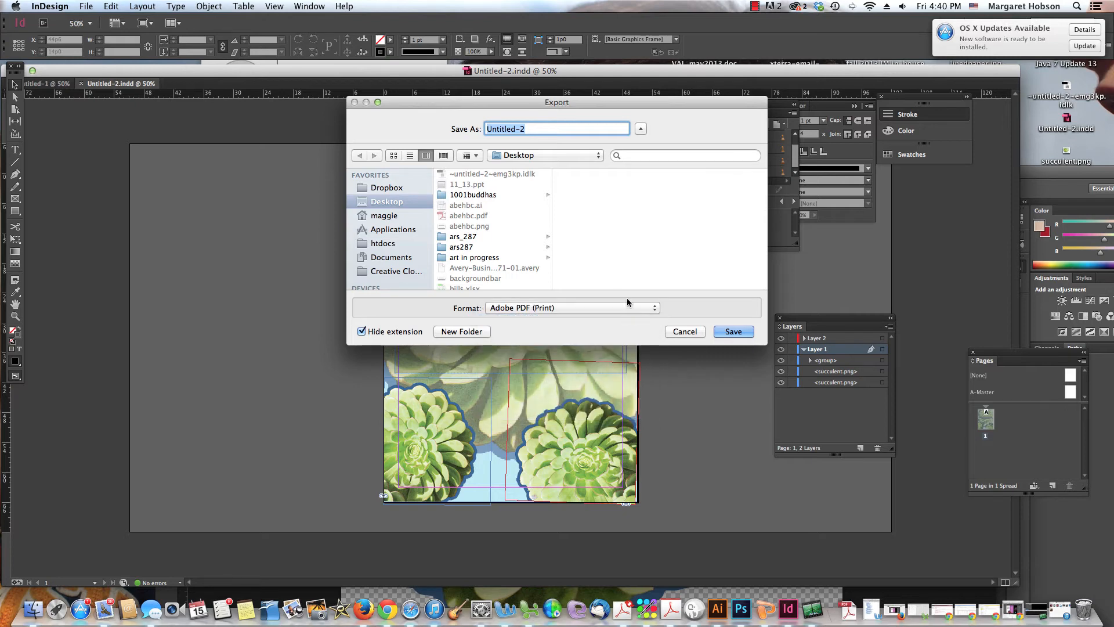
double_click(544, 130)
triple_click(544, 130)
type("succul")
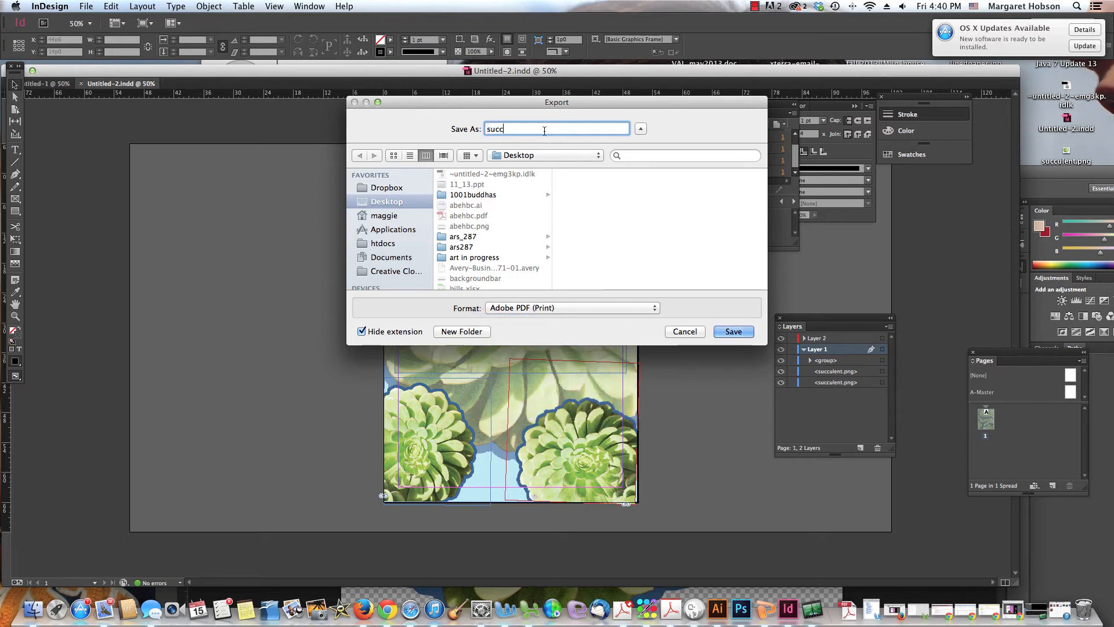
type("ent")
left_click(734, 333)
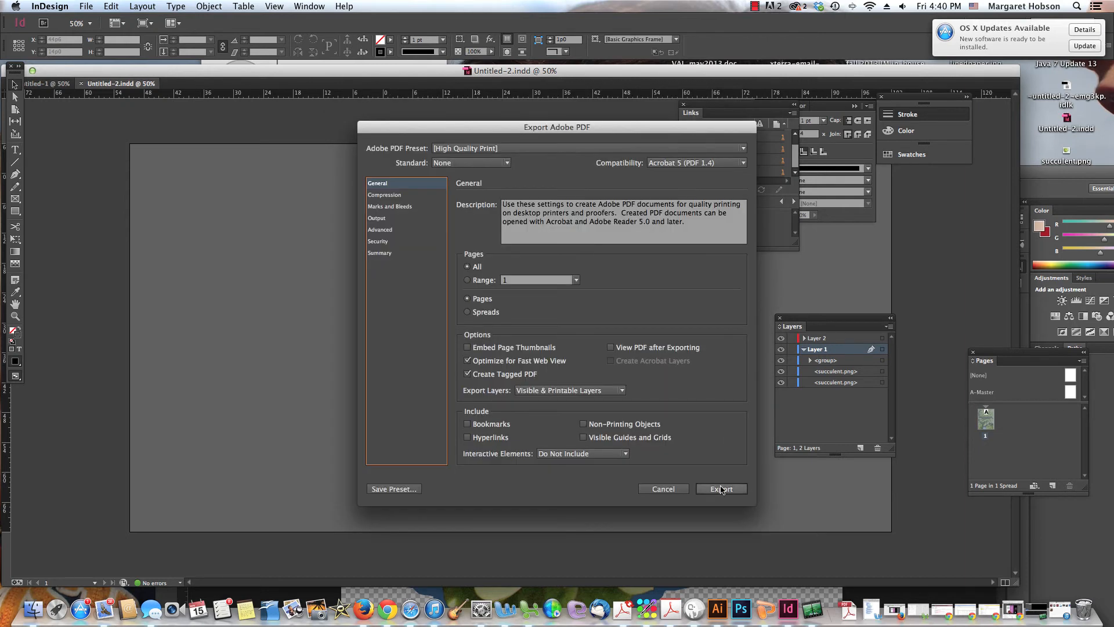
left_click(722, 490)
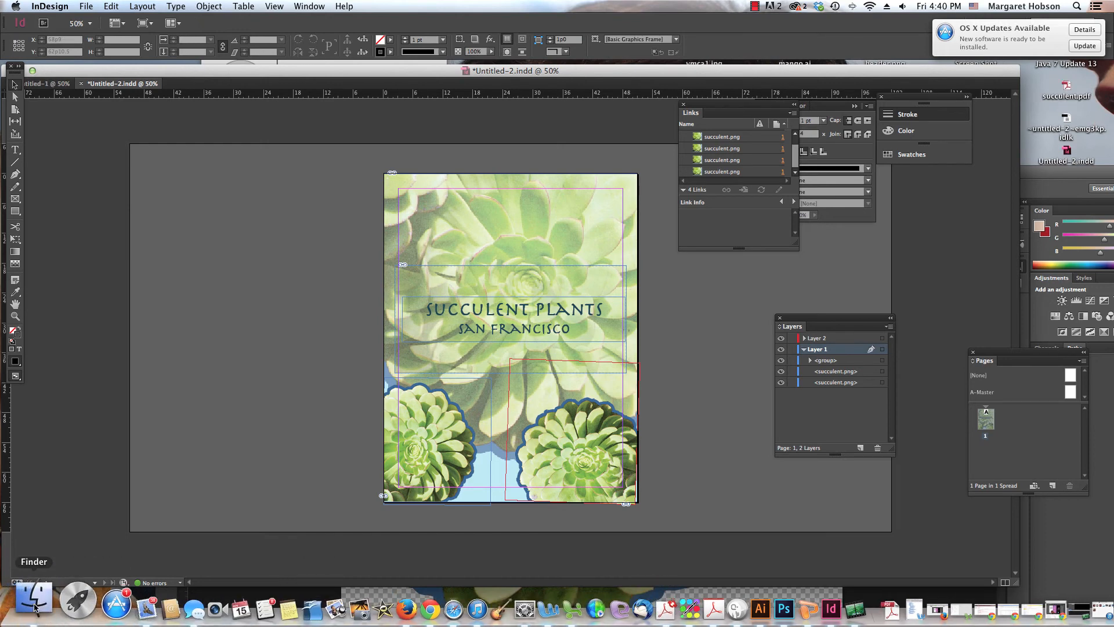
left_click(673, 598)
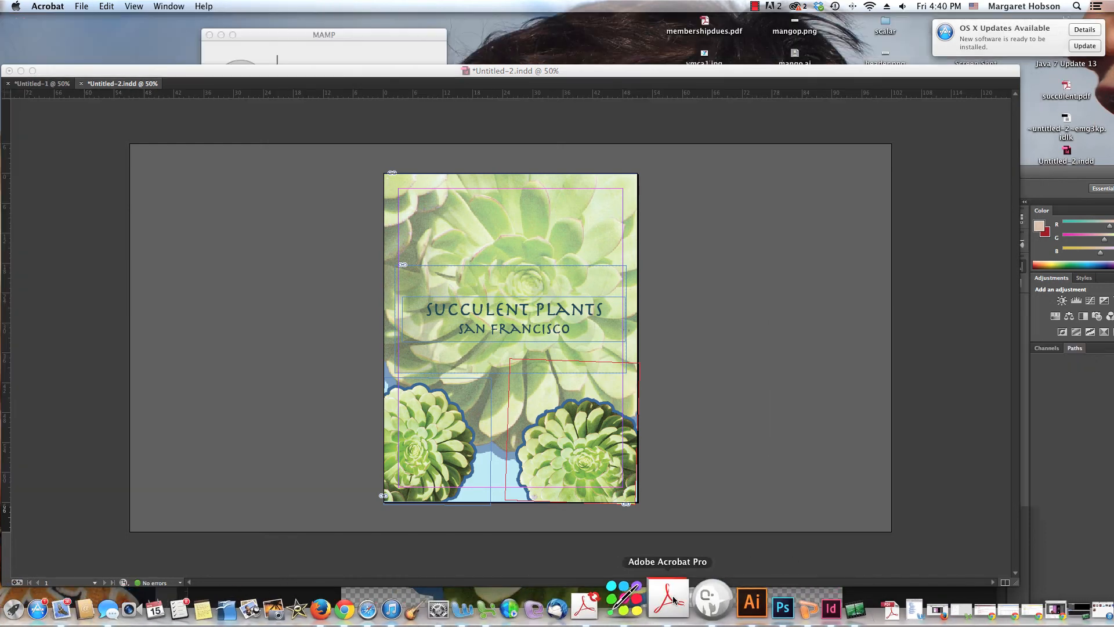
left_click(151, 74)
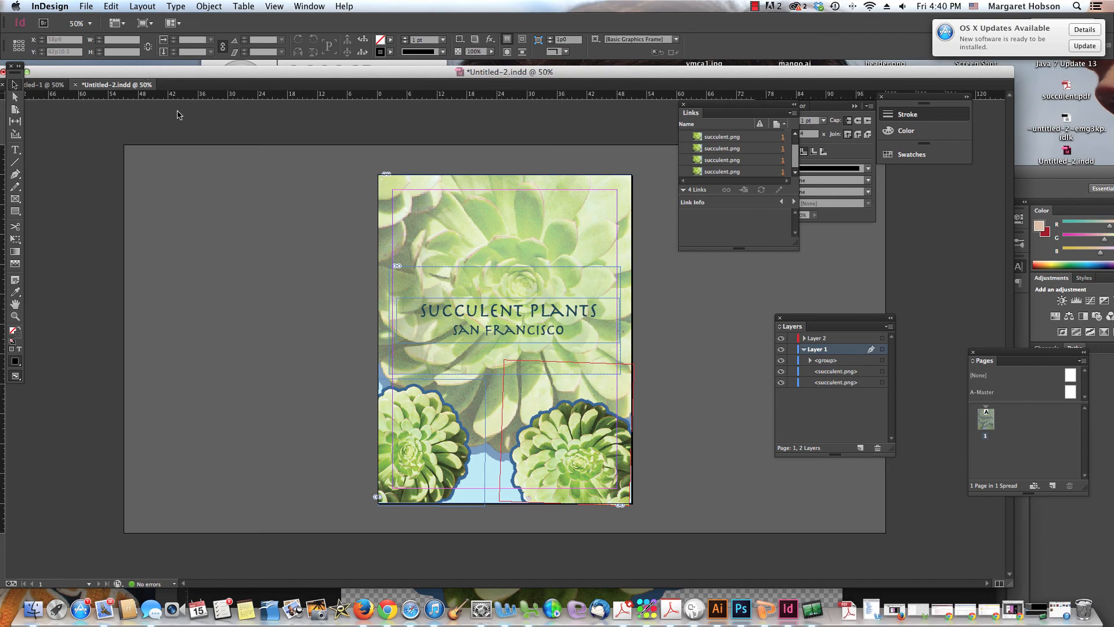
left_click(812, 601)
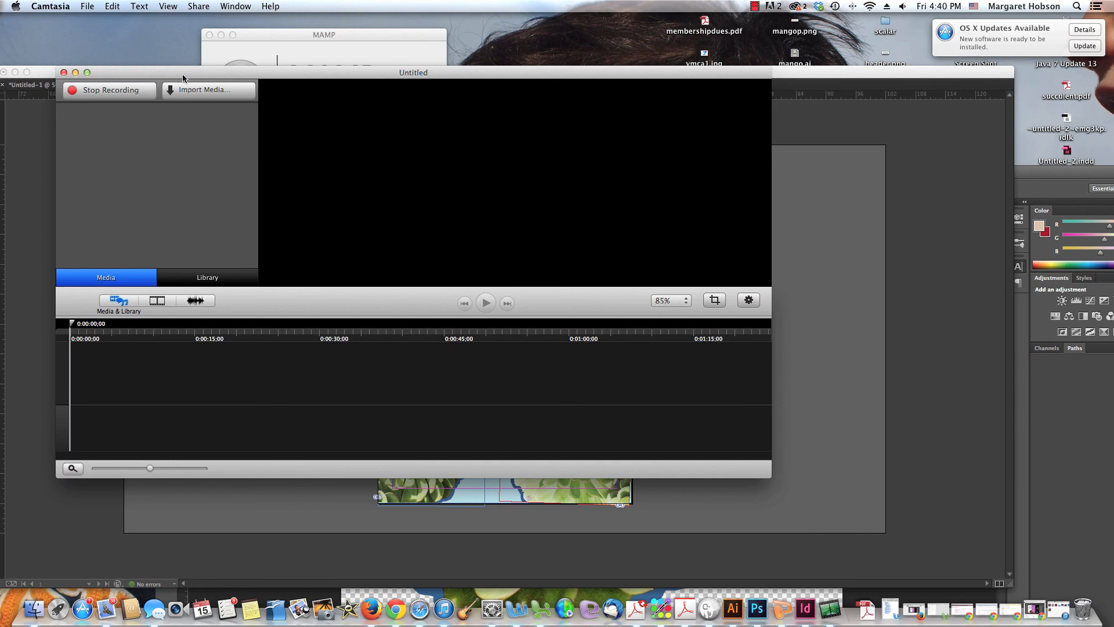
left_click(756, 7)
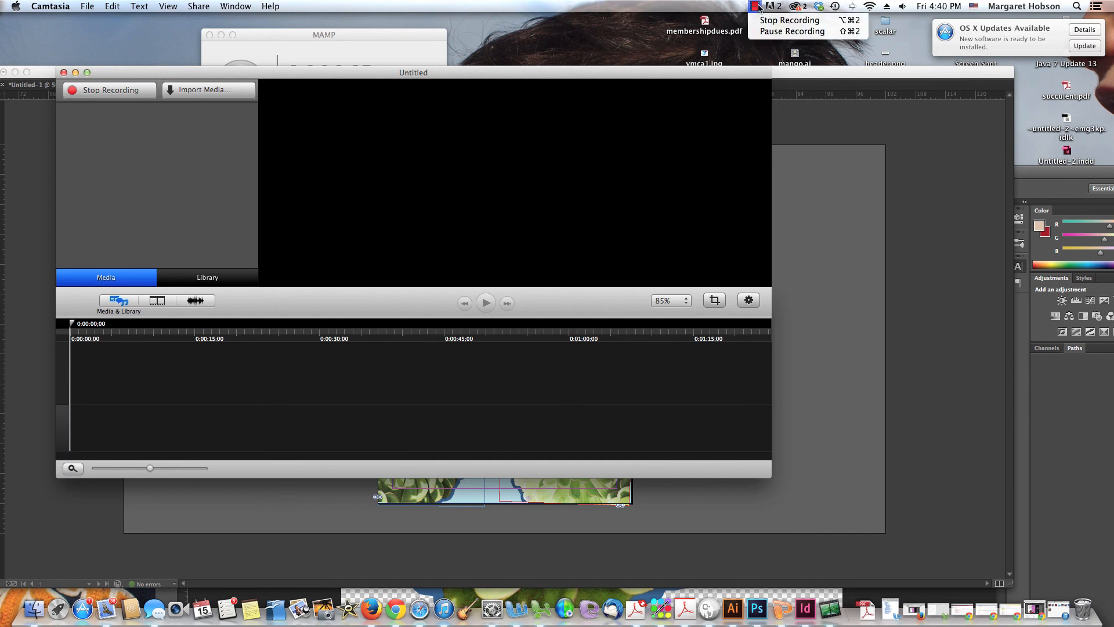